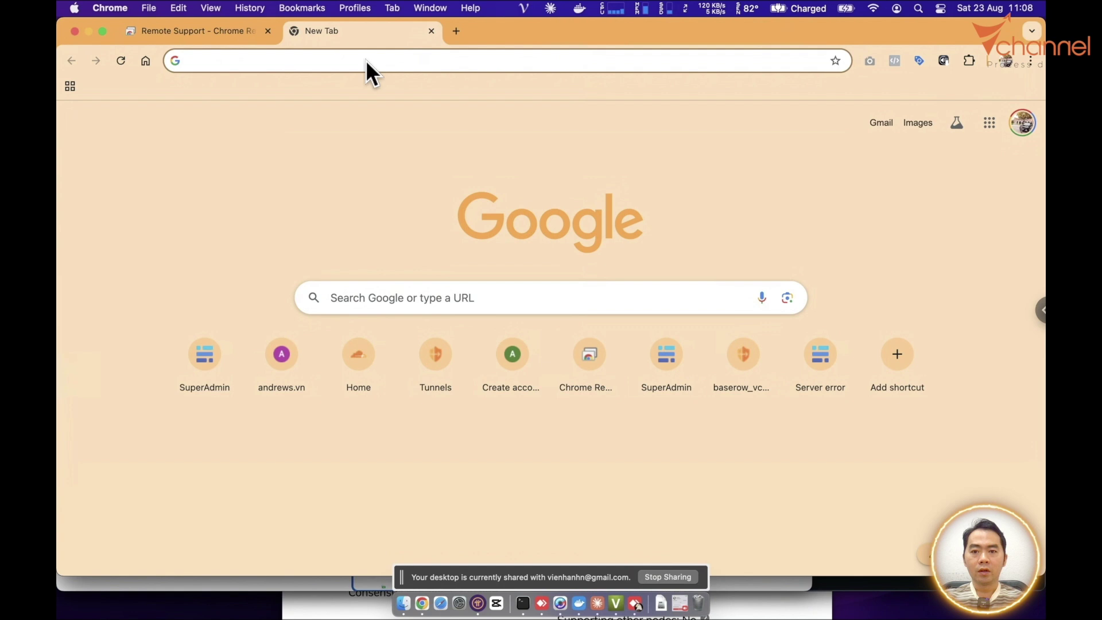
- View the Docker Desktop download page in Chrome, then switch to the Docker Desktop app
click(392, 60)
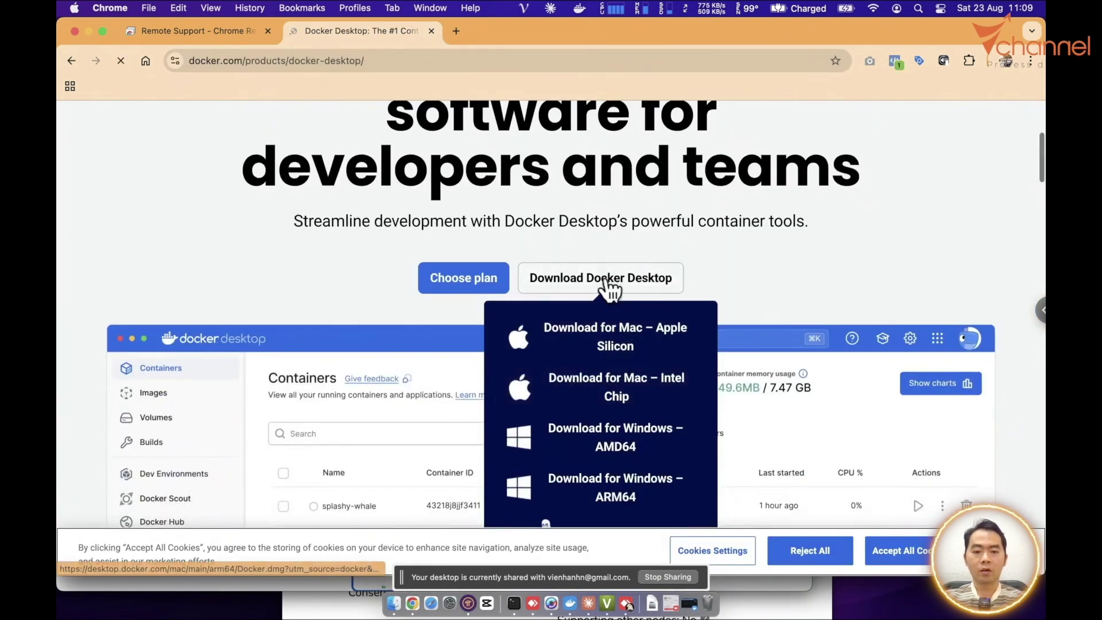
scroll(614, 285, down, 3)
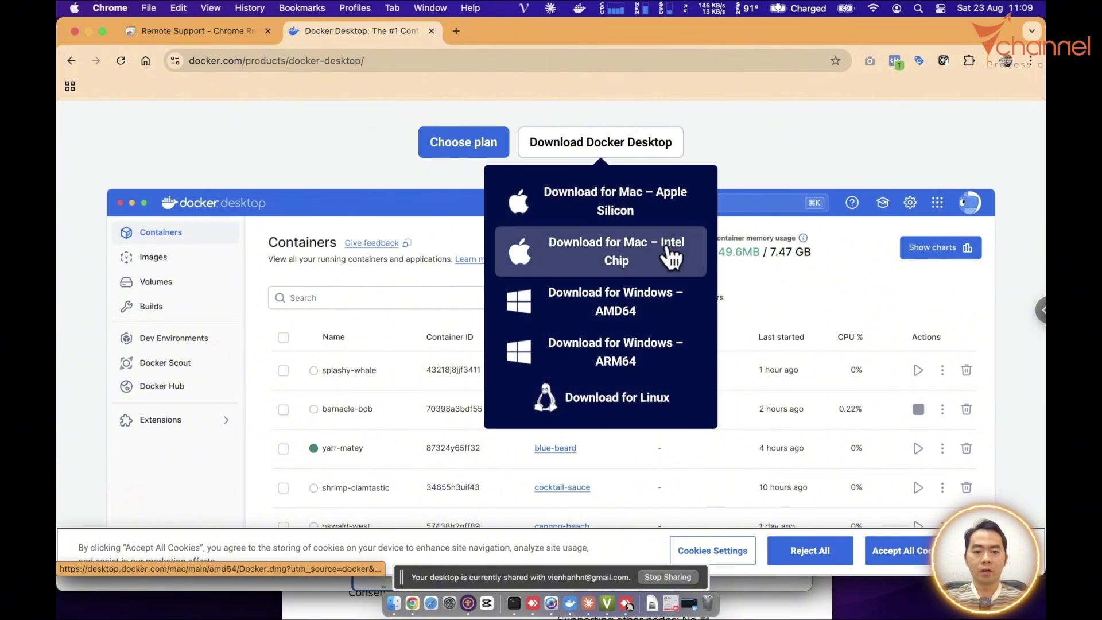
click(624, 257)
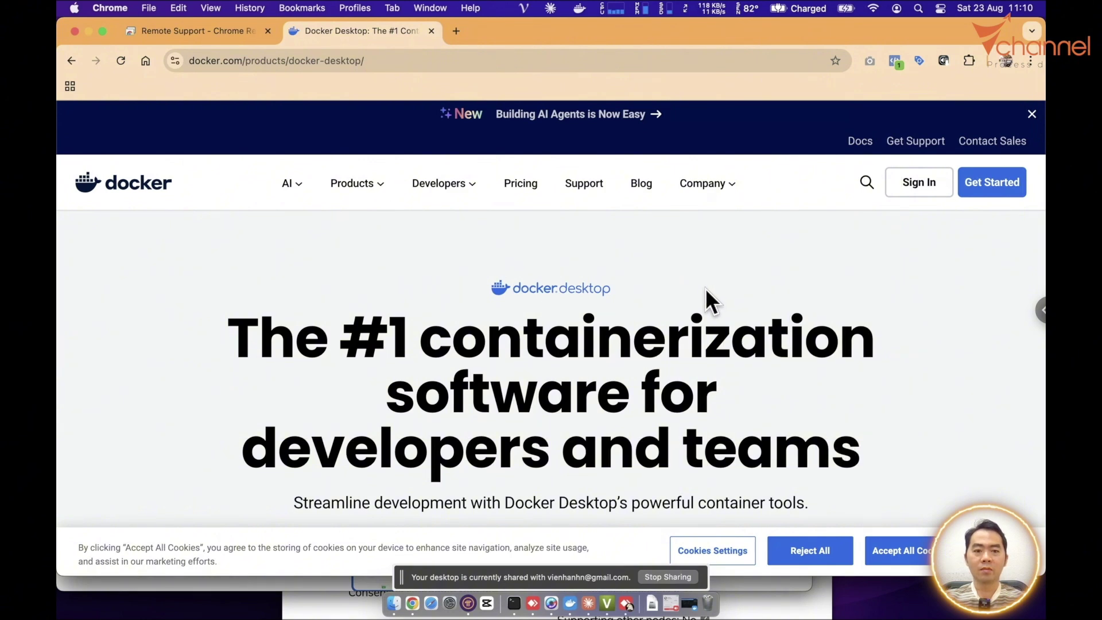
key(super+Tab)
- Search for baserow and pull baserow/baserow:latest, then show it in the local Images list
click(1020, 88)
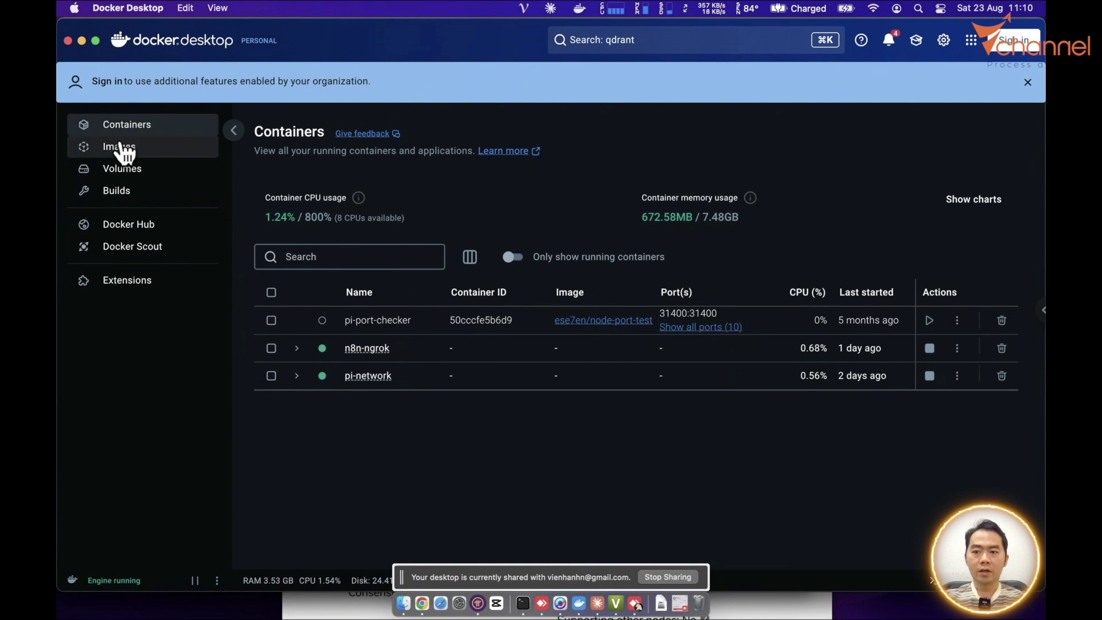
click(119, 147)
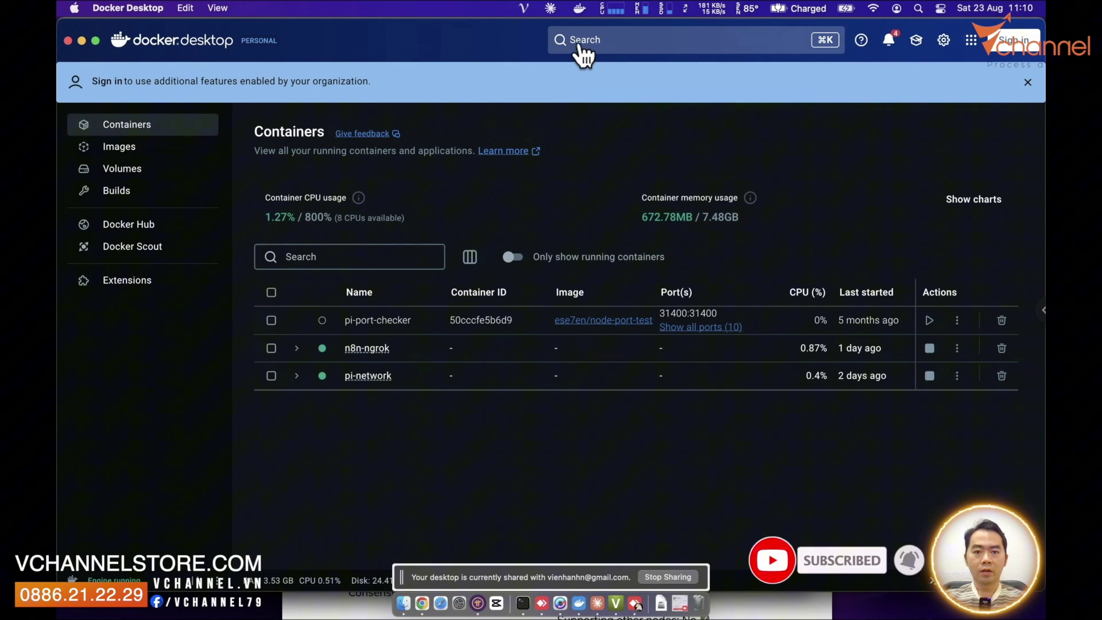
click(598, 44)
text(b)
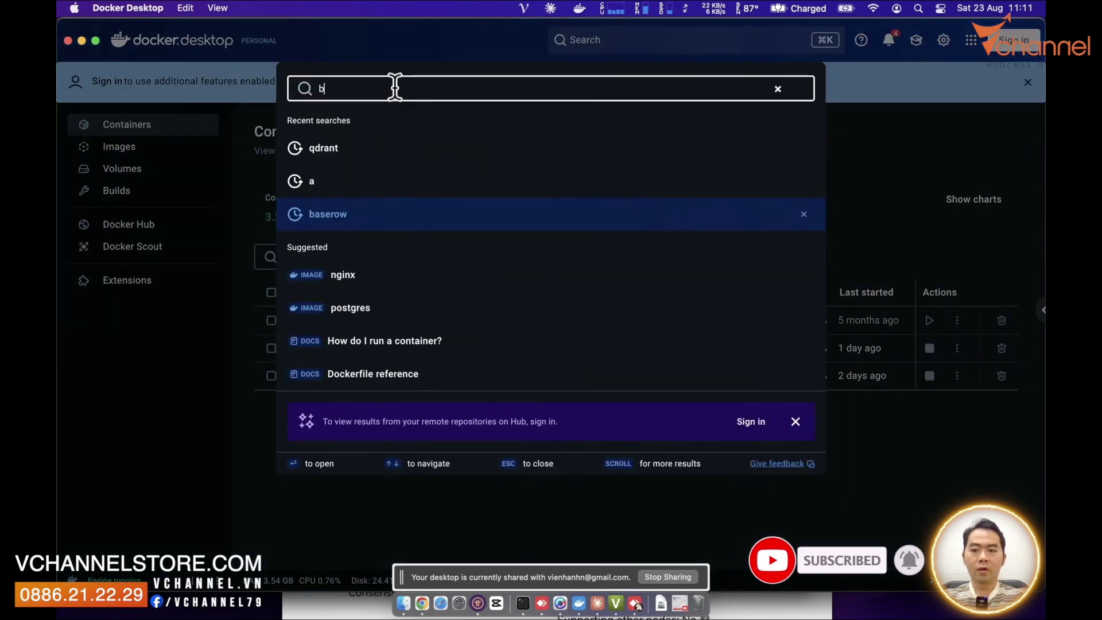
text(aserow)
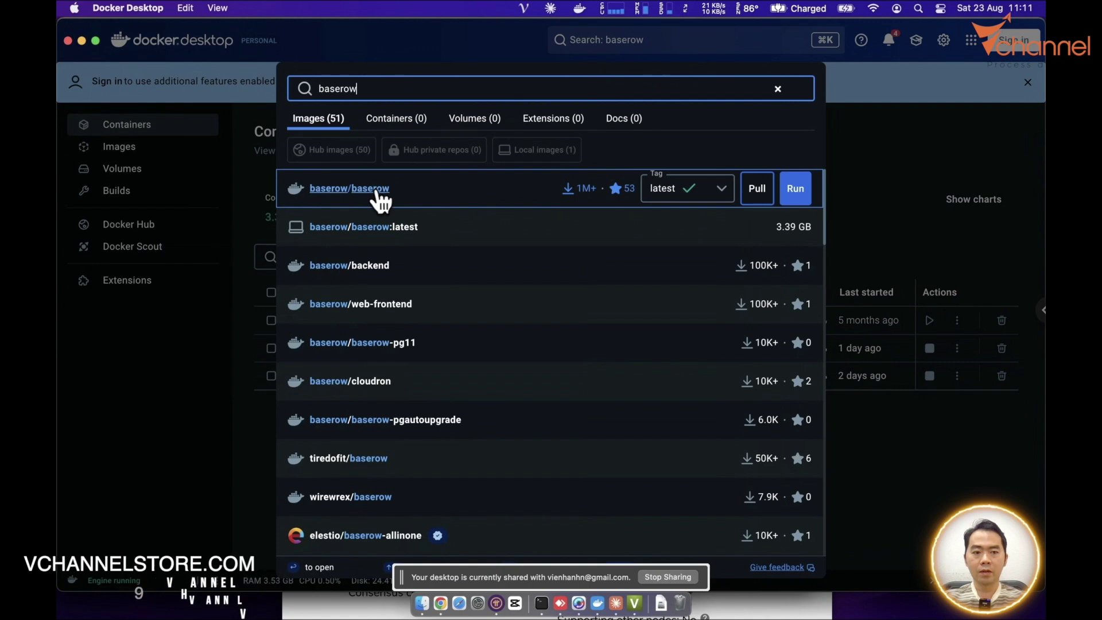
click(763, 198)
click(840, 192)
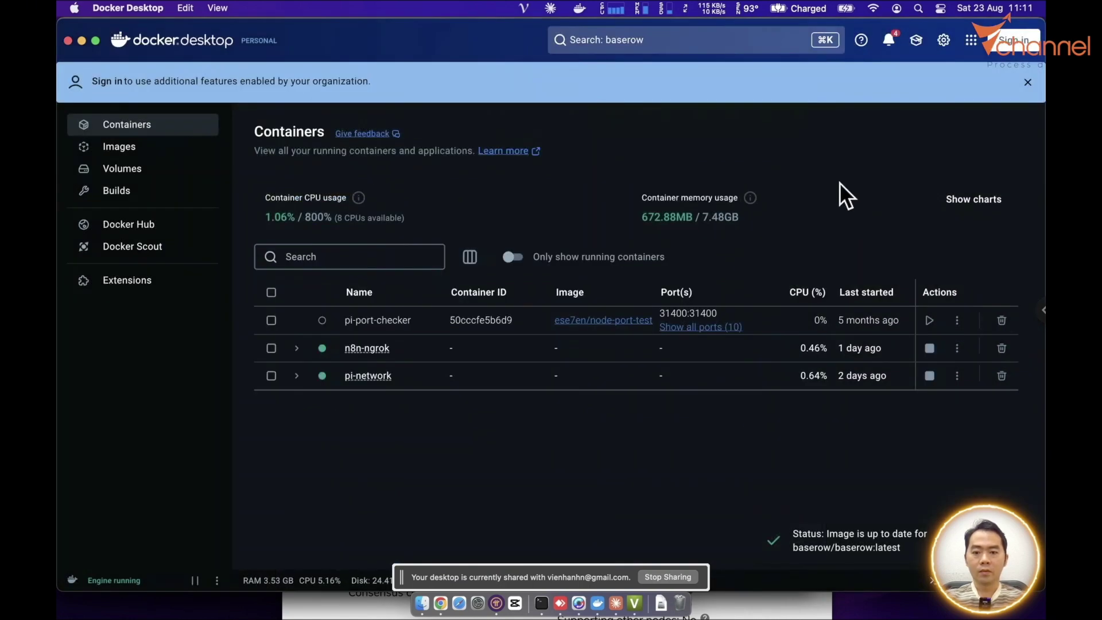
click(117, 155)
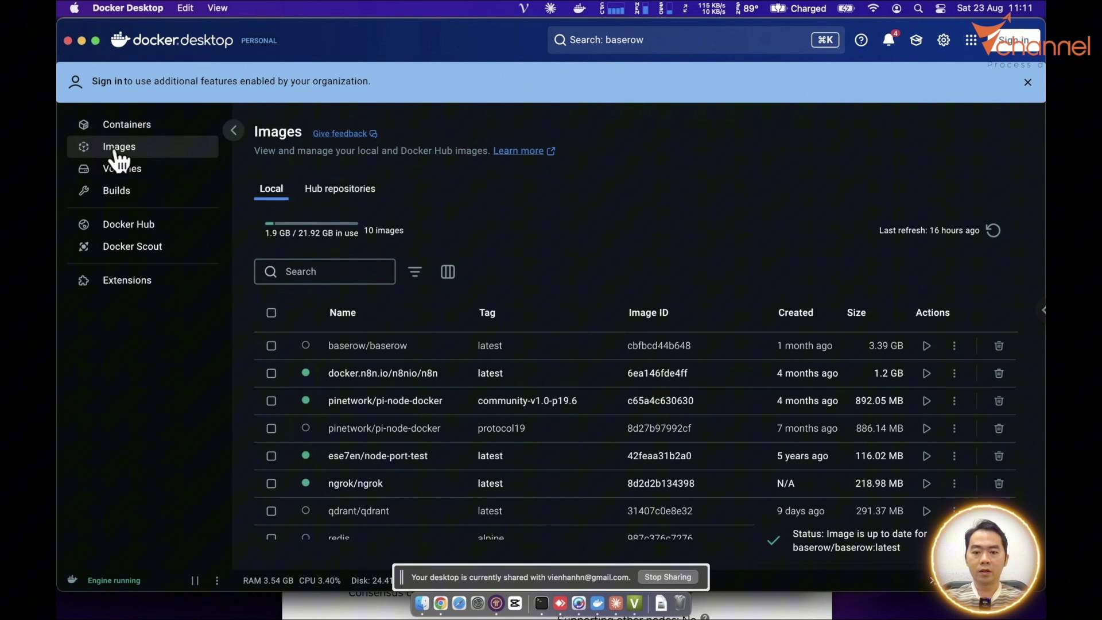
- Start a new container from the baserow image named BASEROW with host port 8084
click(927, 346)
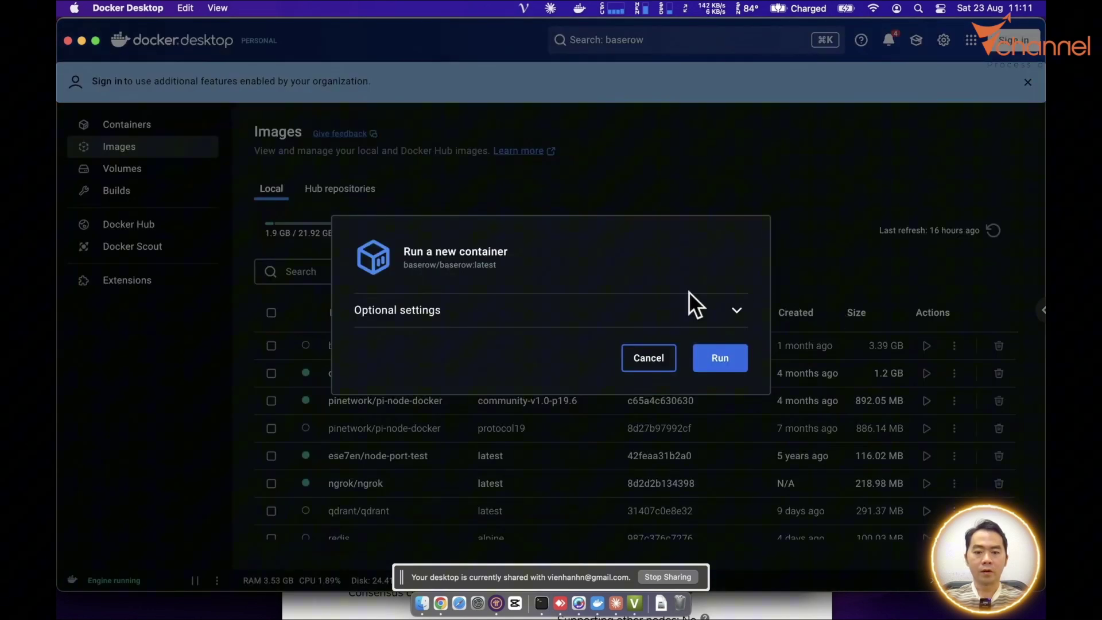
click(448, 312)
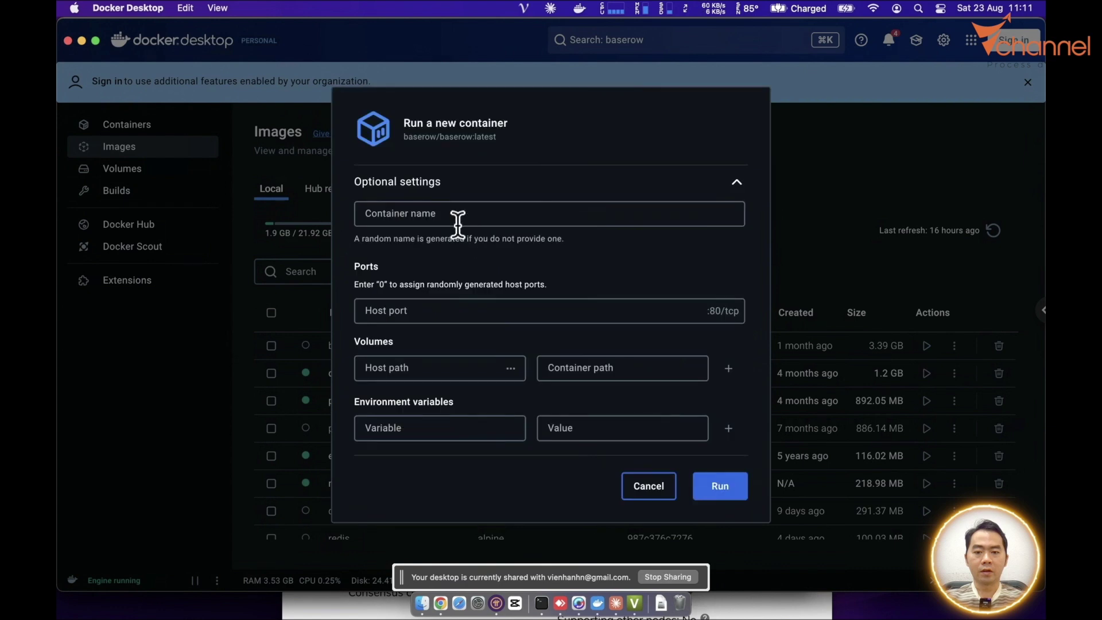
click(458, 213)
text(ba)
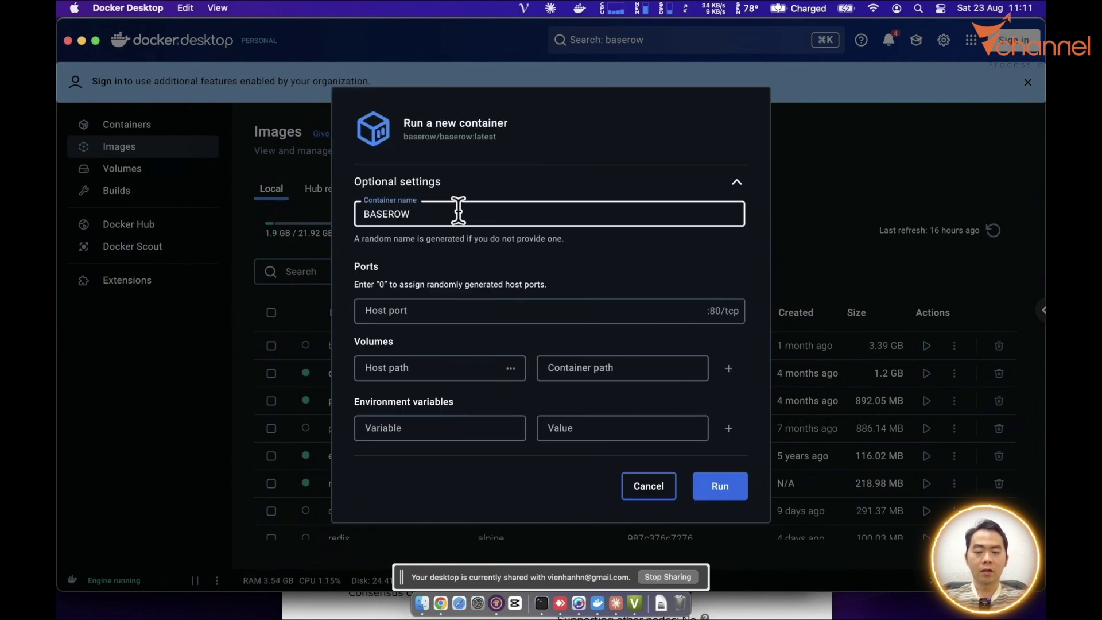
key(Tab)
text(8084)
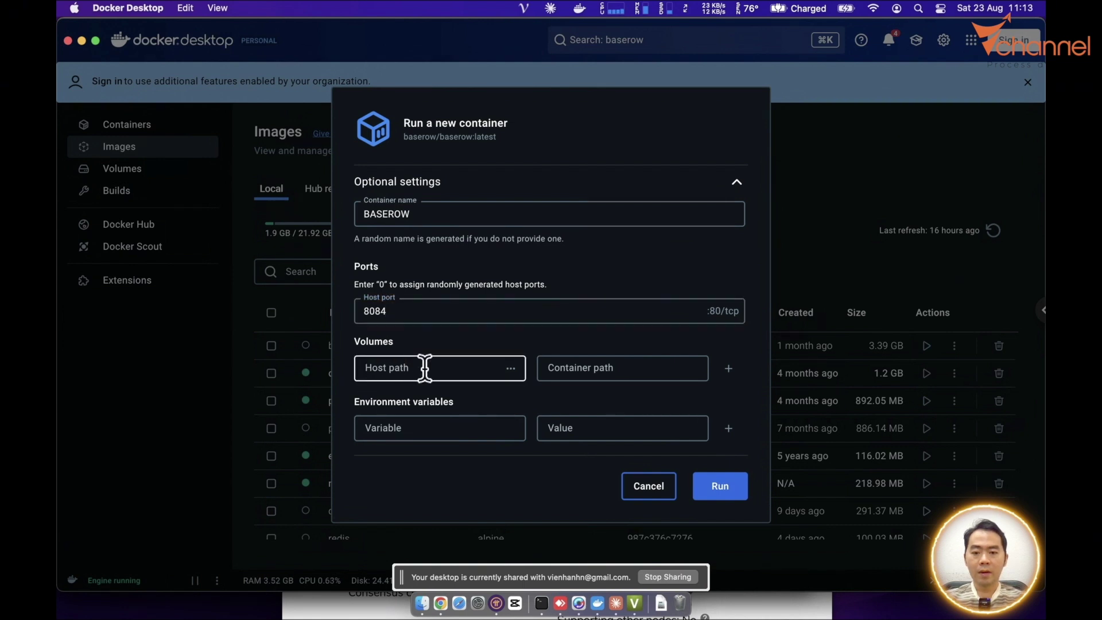
- Create a new folder named baserow in the home folder via Finder
click(422, 605)
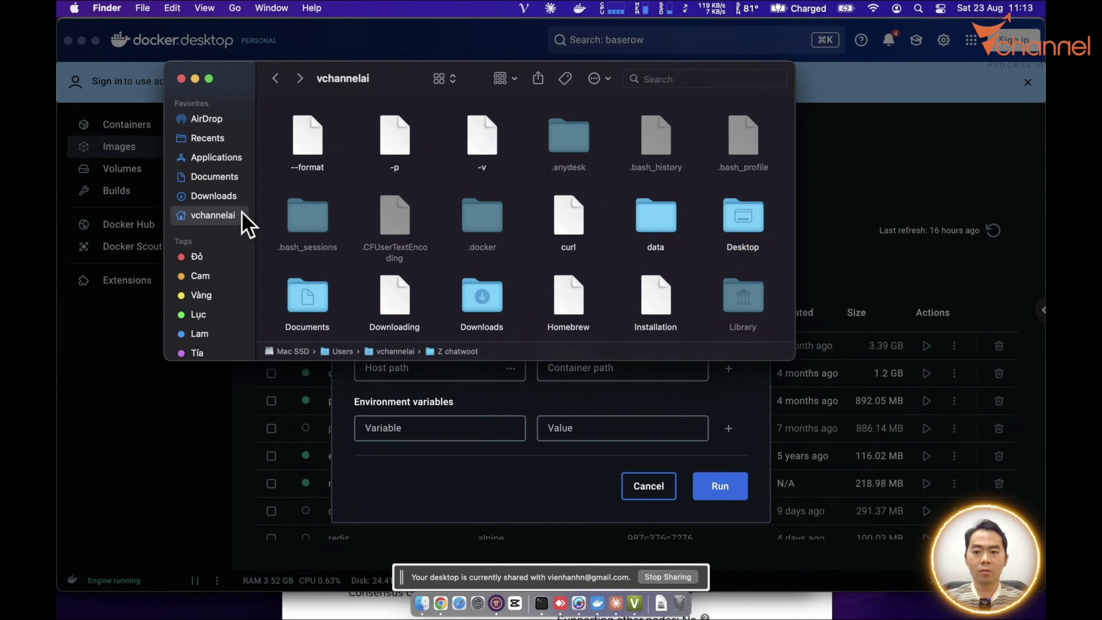
right_click(516, 264)
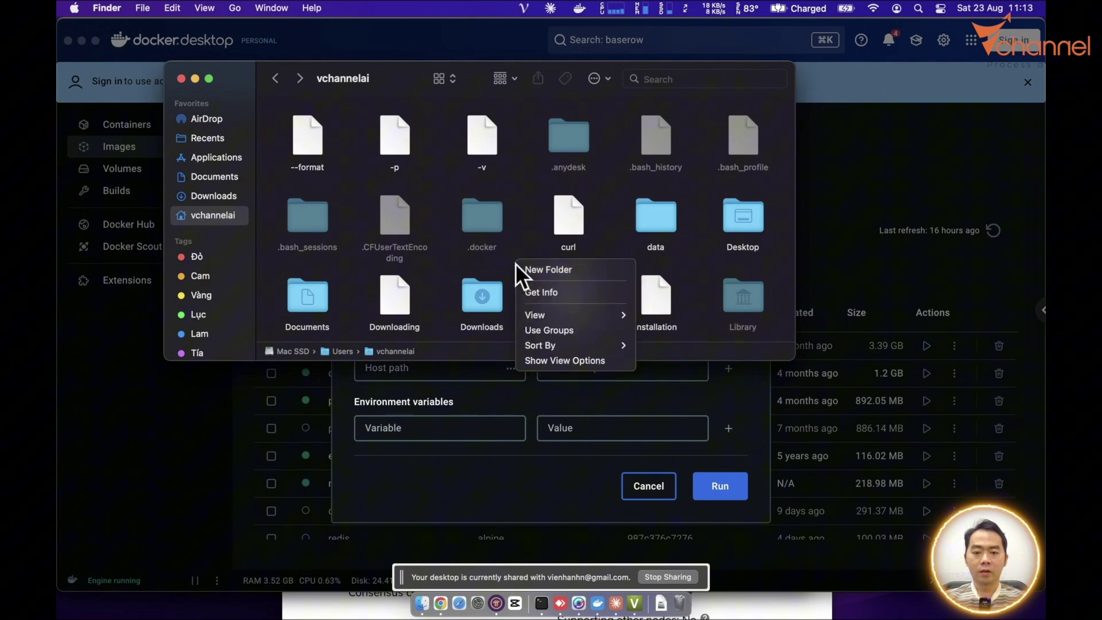
click(520, 271)
text(bas)
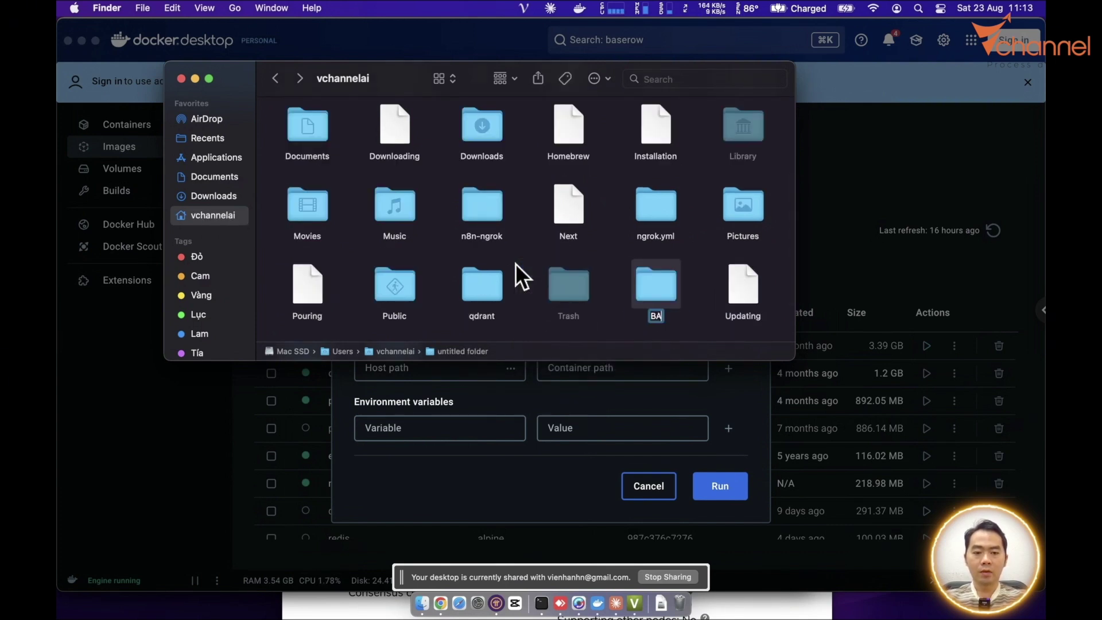
text(erow)
key(Return)
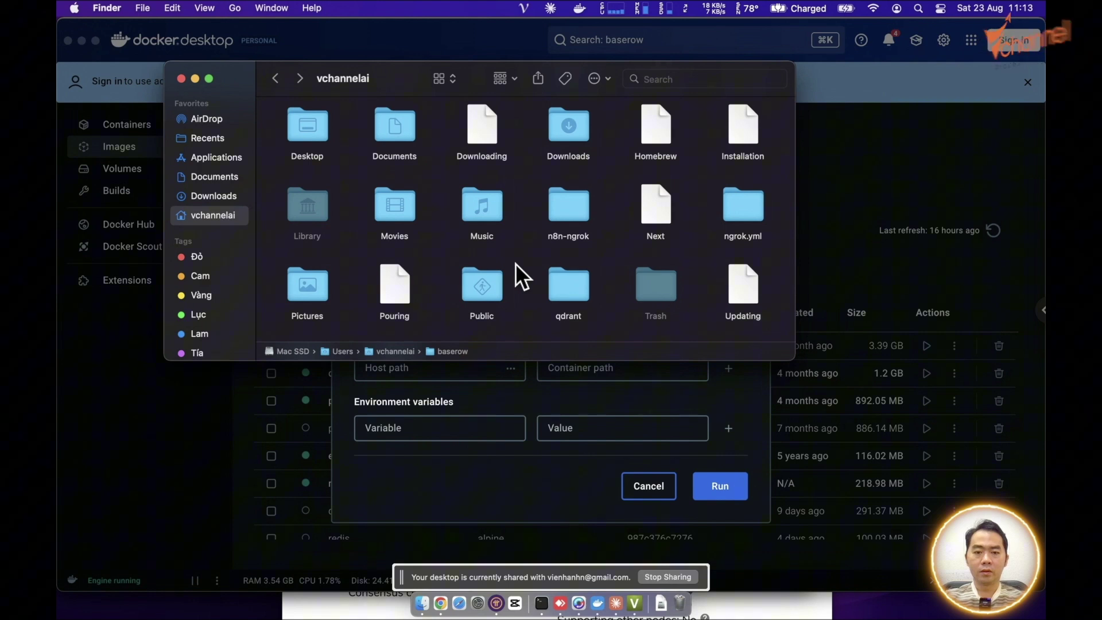
key(super+w)
- Set the baserow home folder as the container volume's host path
click(508, 368)
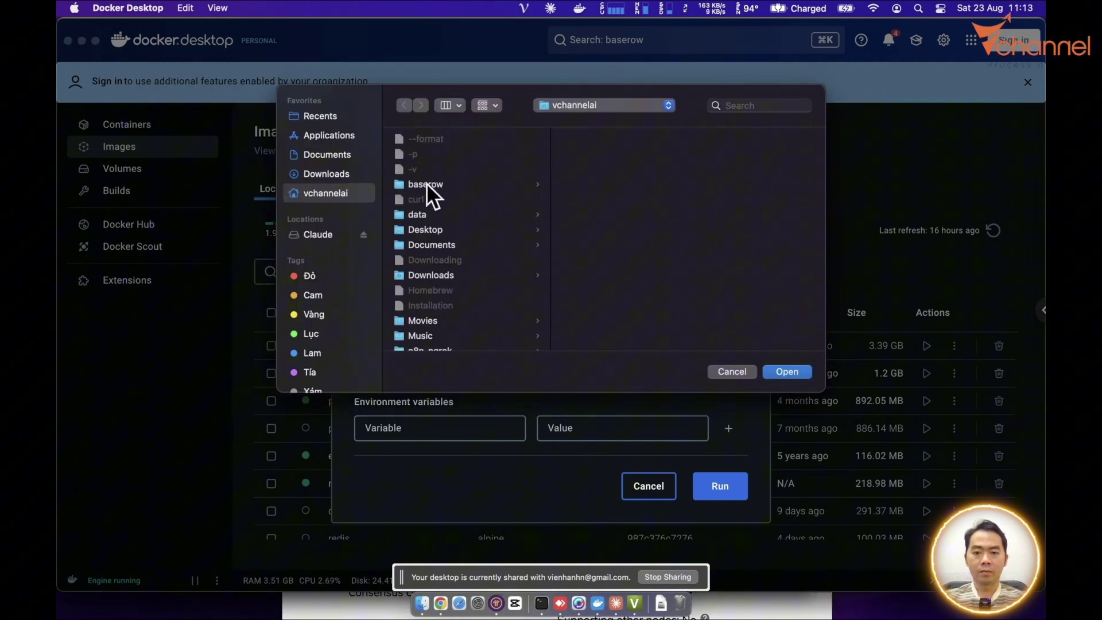
click(427, 185)
click(787, 372)
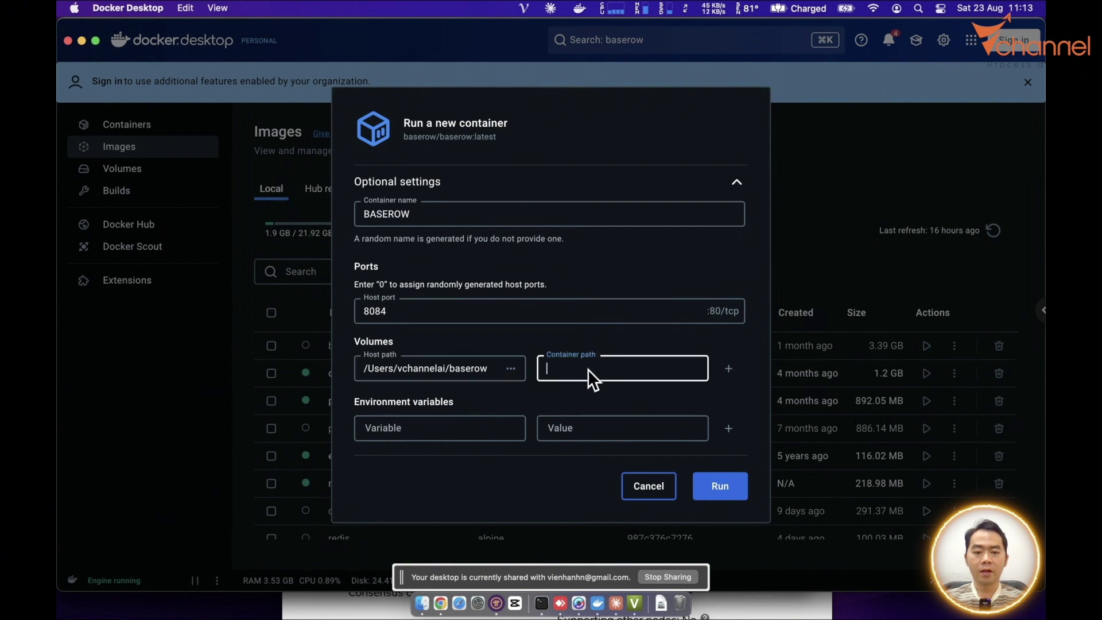
- Search the web in Chrome and open Baserow's Install with Docker guide
click(441, 603)
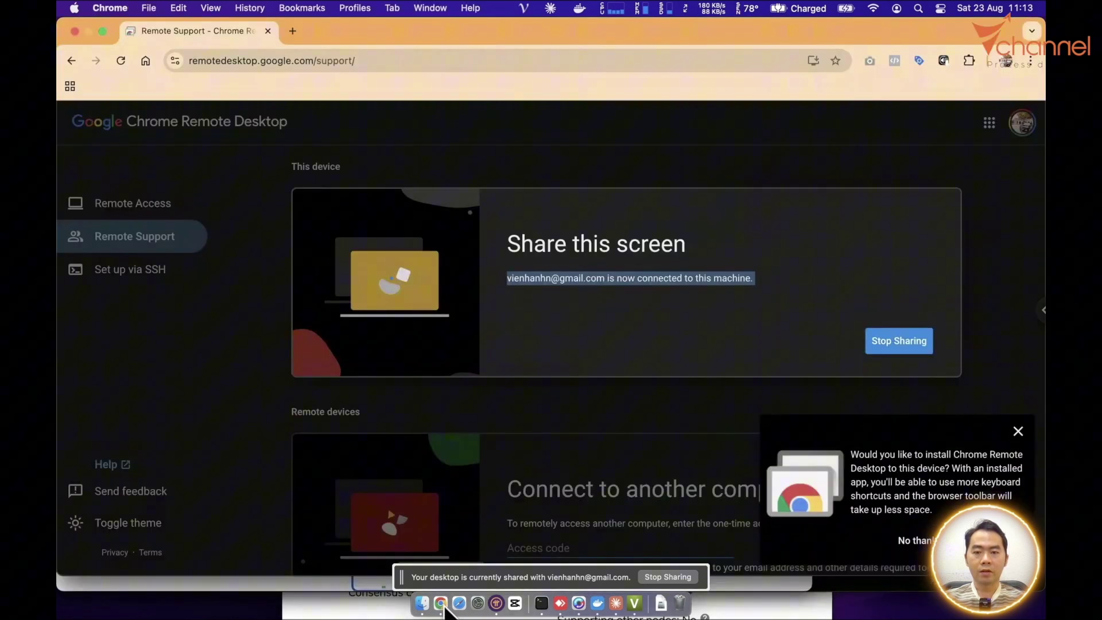
click(293, 32)
text(basero)
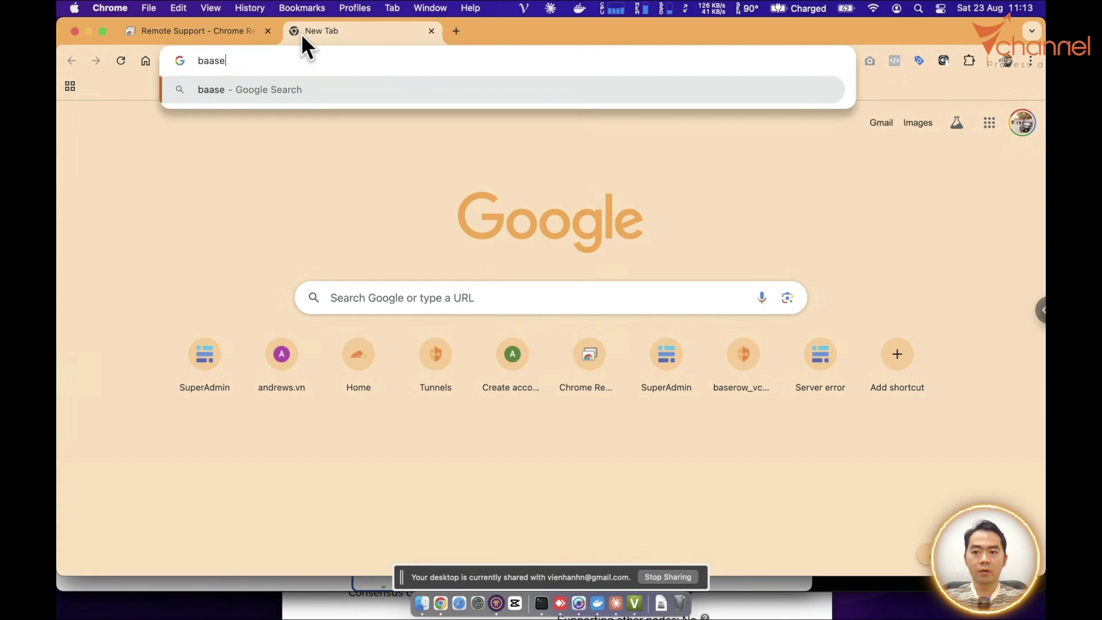
text(d)
key(BackSpace)
key(BackSpace)
text(w document start d)
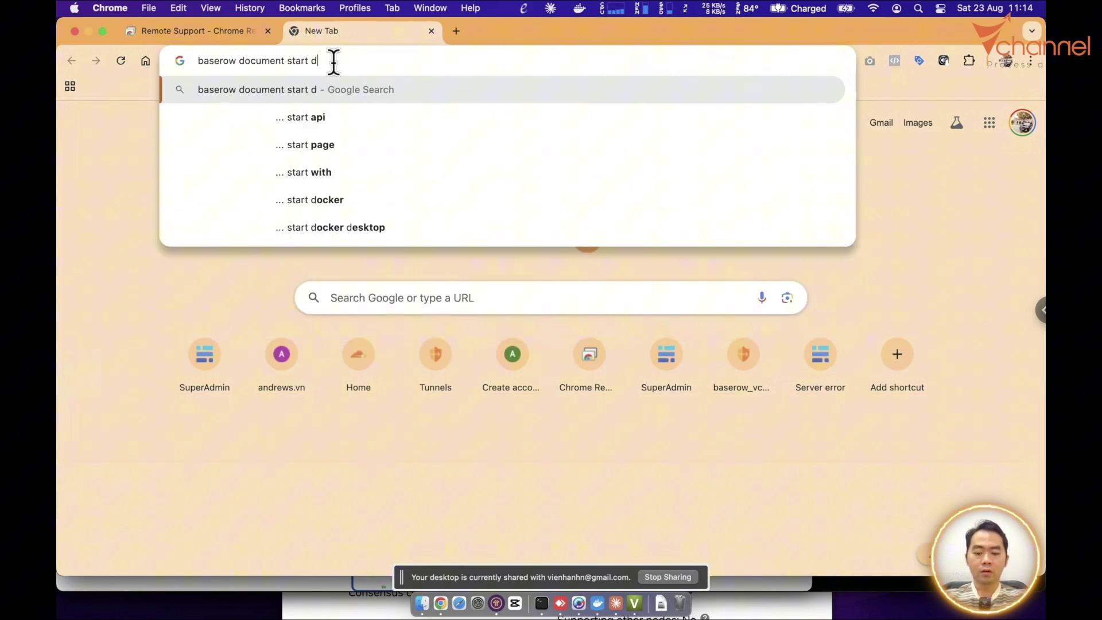
text(ocker)
key(Return)
scroll(371, 239, down, 5)
scroll(372, 239, up, 3)
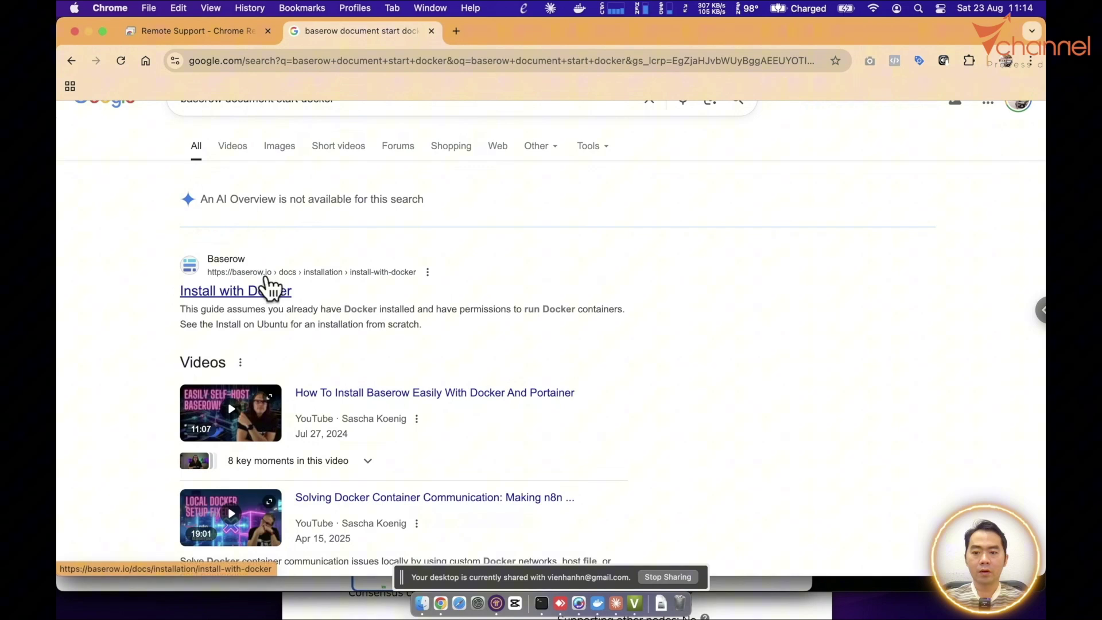
click(248, 295)
scroll(538, 328, down, 2)
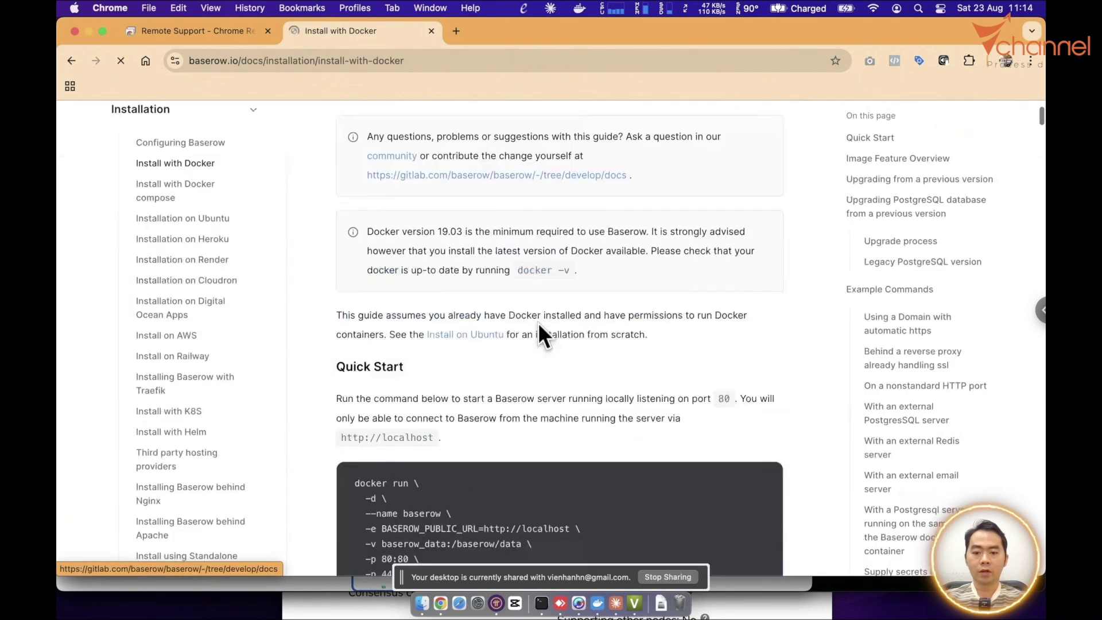
scroll(538, 327, down, 4)
scroll(538, 324, down, 1)
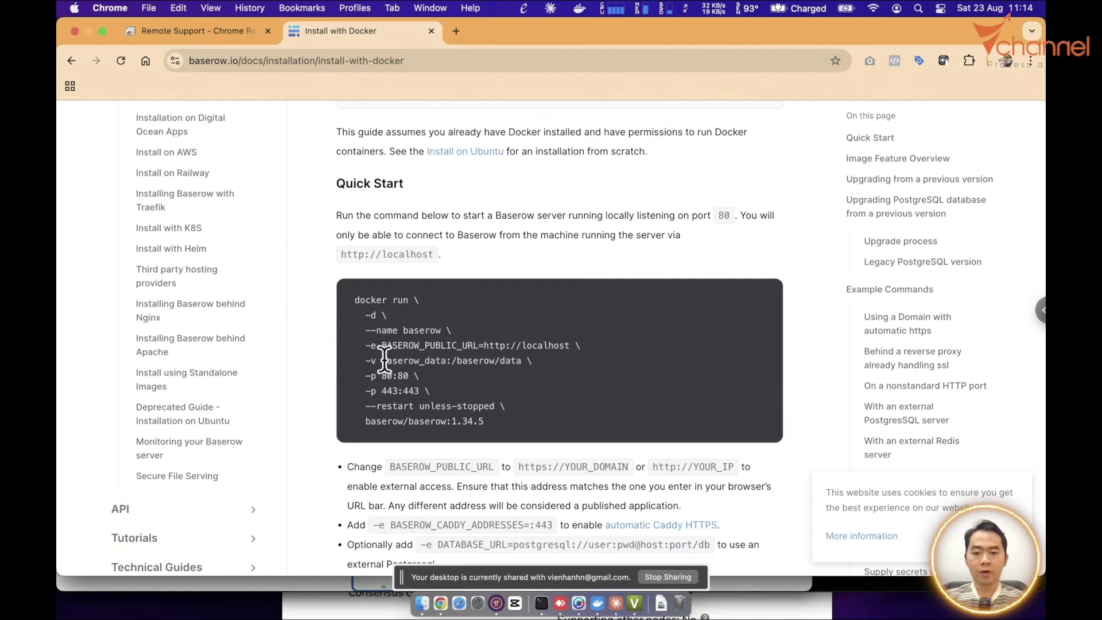
- Copy the /baserow/data path from the guide's docker run command
double_click(449, 361)
click(450, 363)
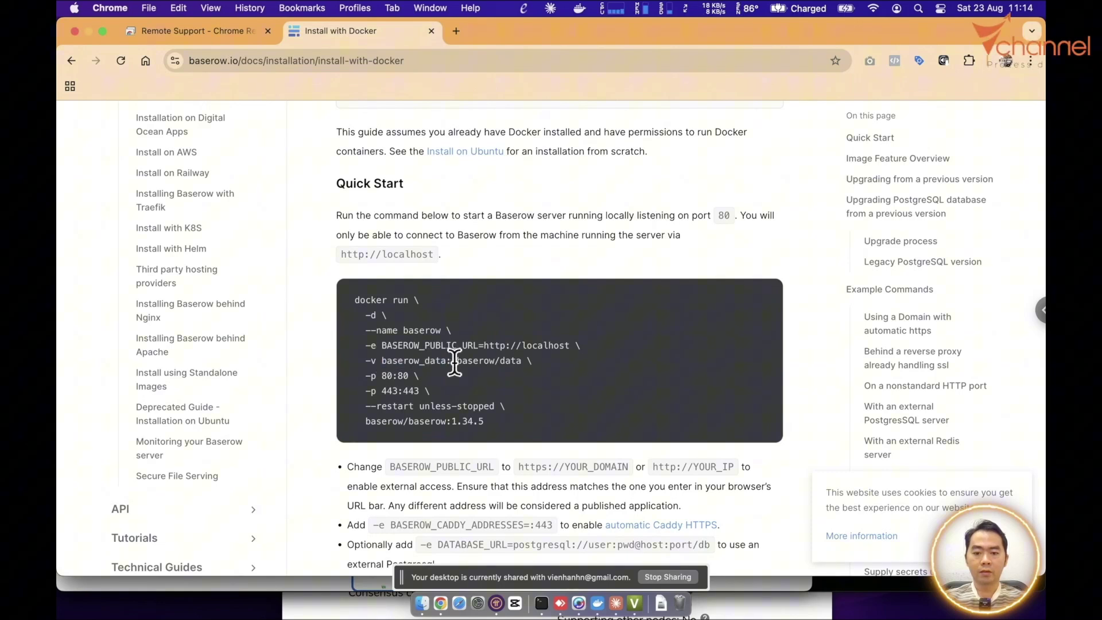
drag(454, 361, 522, 360)
right_click(523, 360)
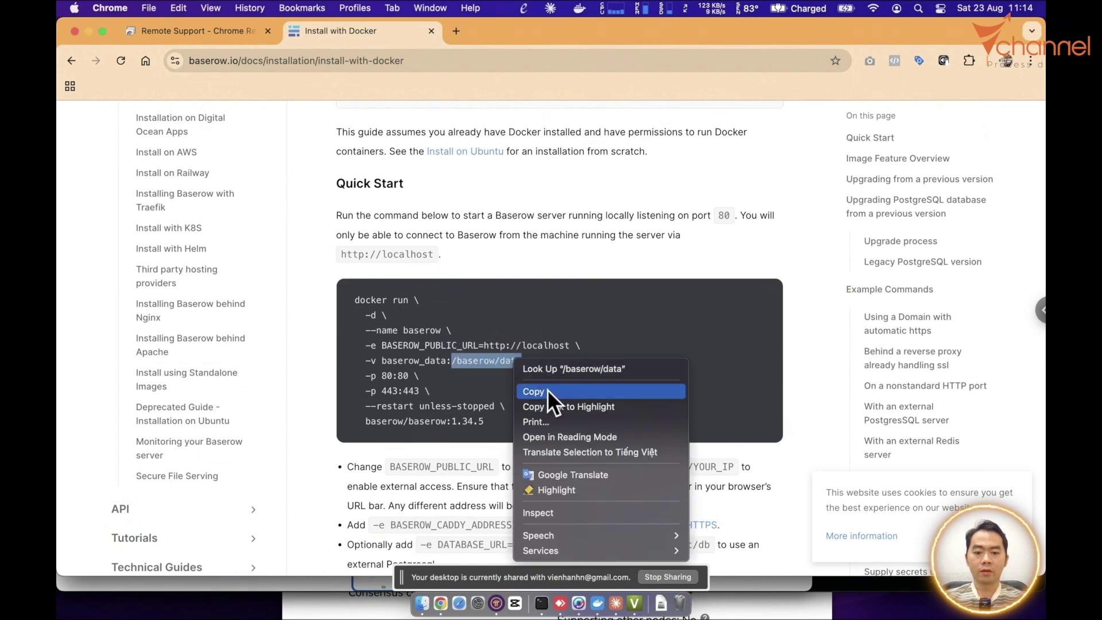
click(547, 390)
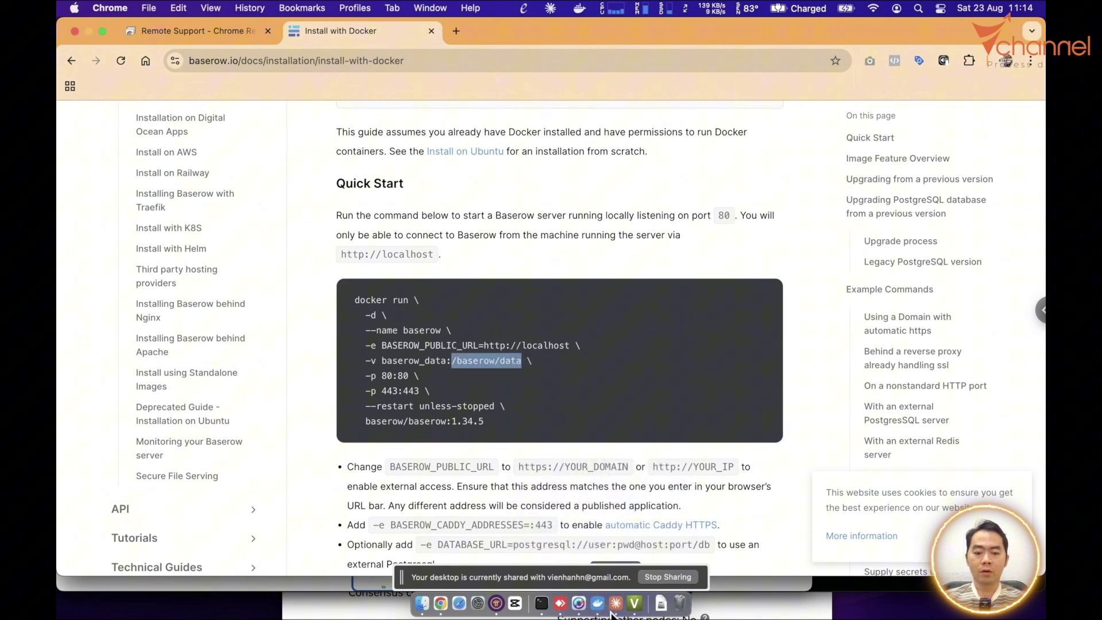
- Paste /baserow/data as the BASEROW container's volume container path
click(607, 605)
click(560, 368)
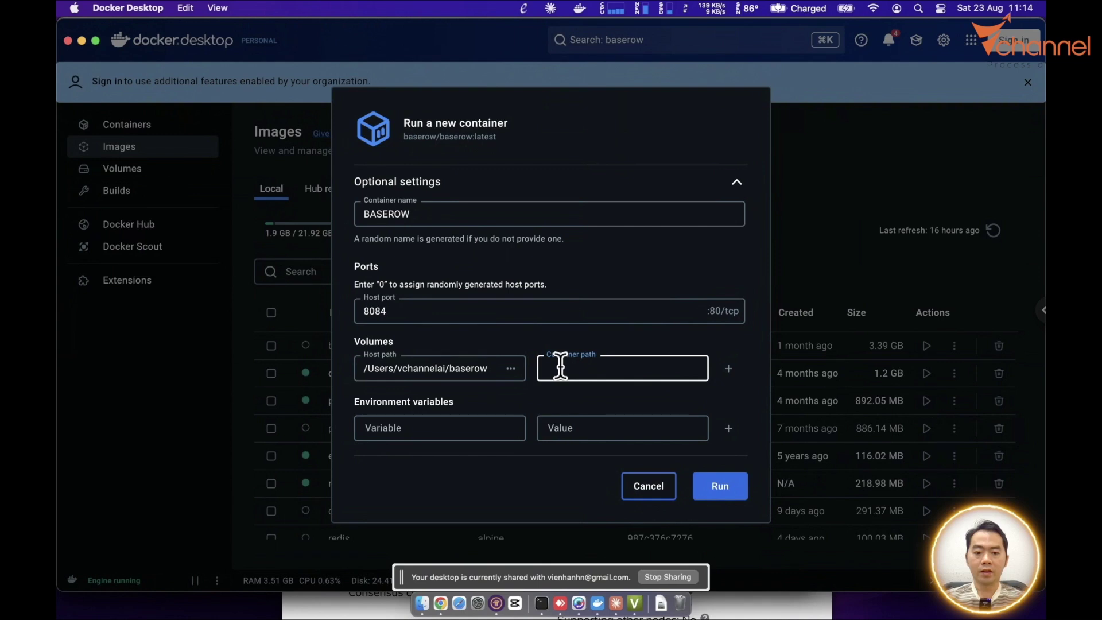
key(super+v)
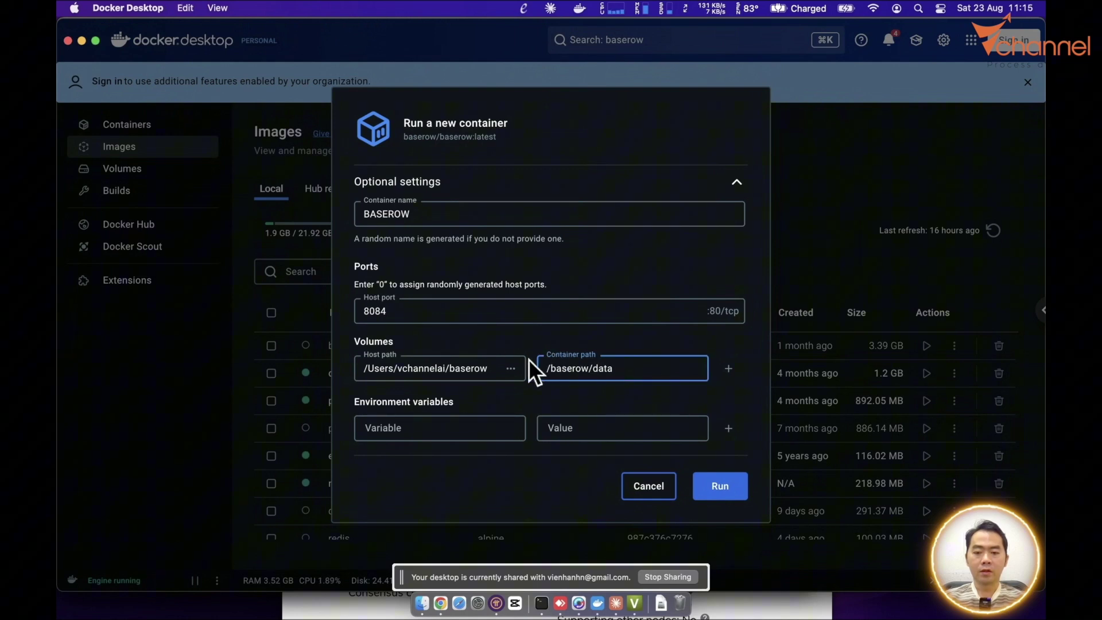
click(394, 428)
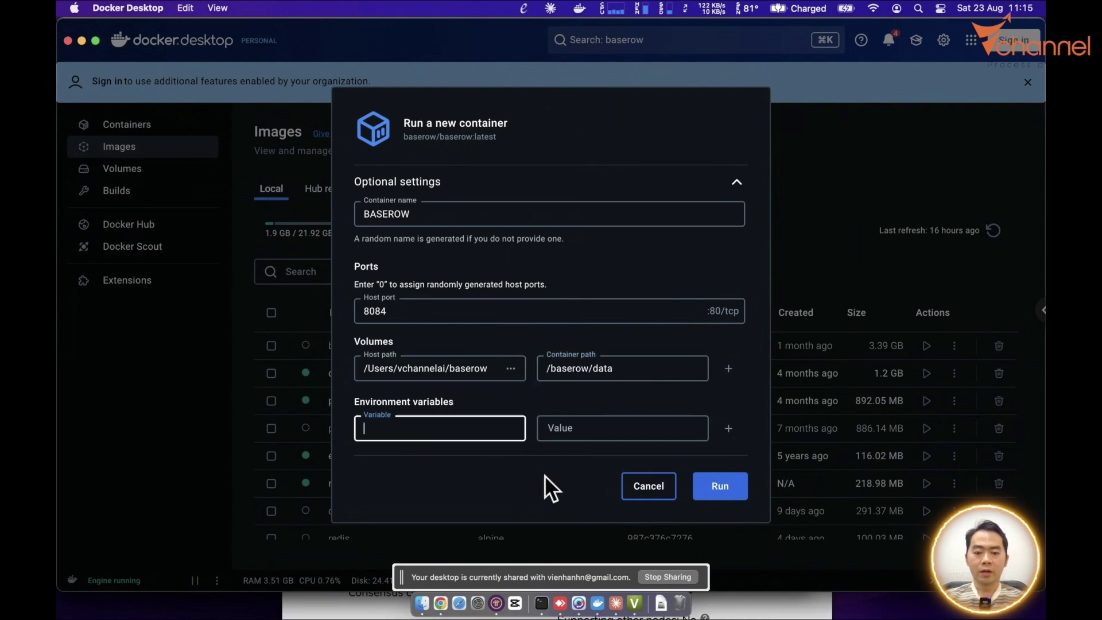
- Copy BASEROW_PUBLIC_URL from the guide's command and return to the container setup
click(441, 603)
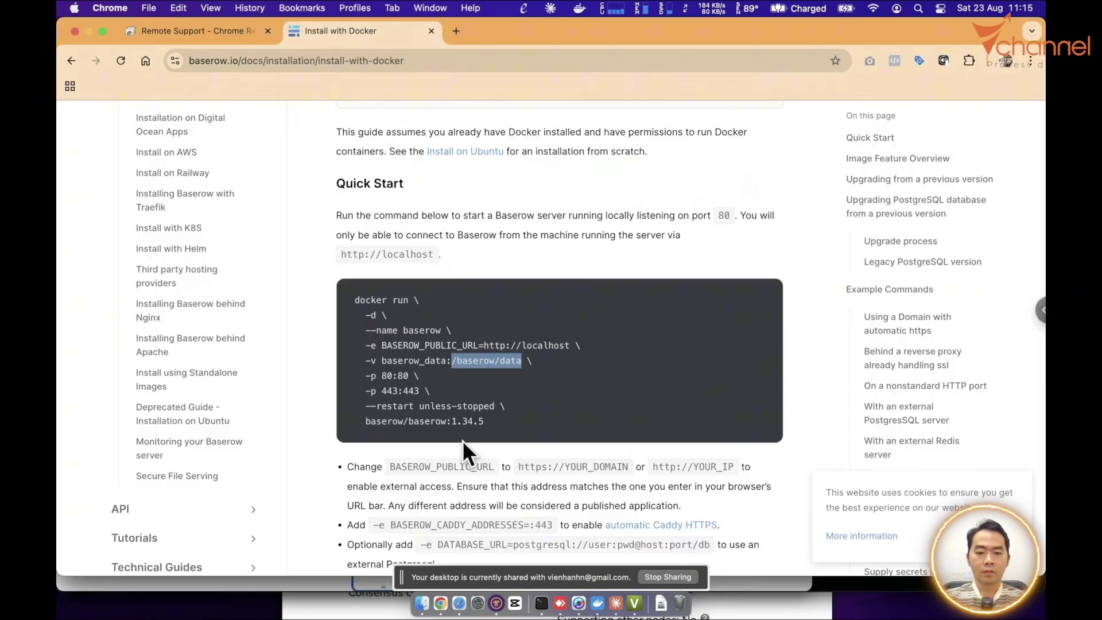
click(507, 364)
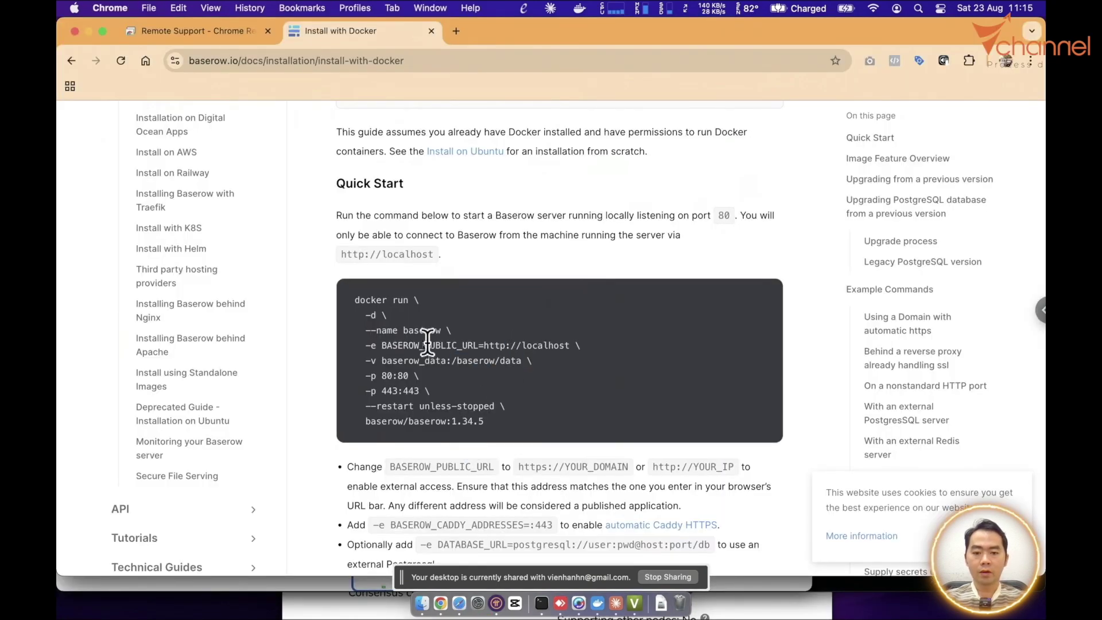
drag(512, 345, 572, 346)
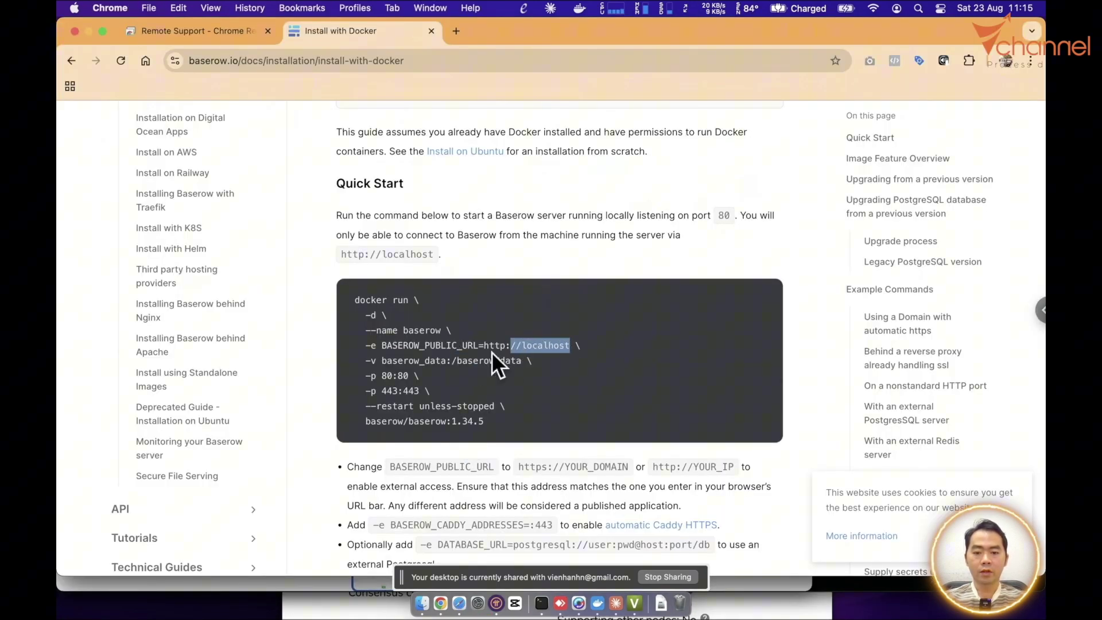
click(383, 344)
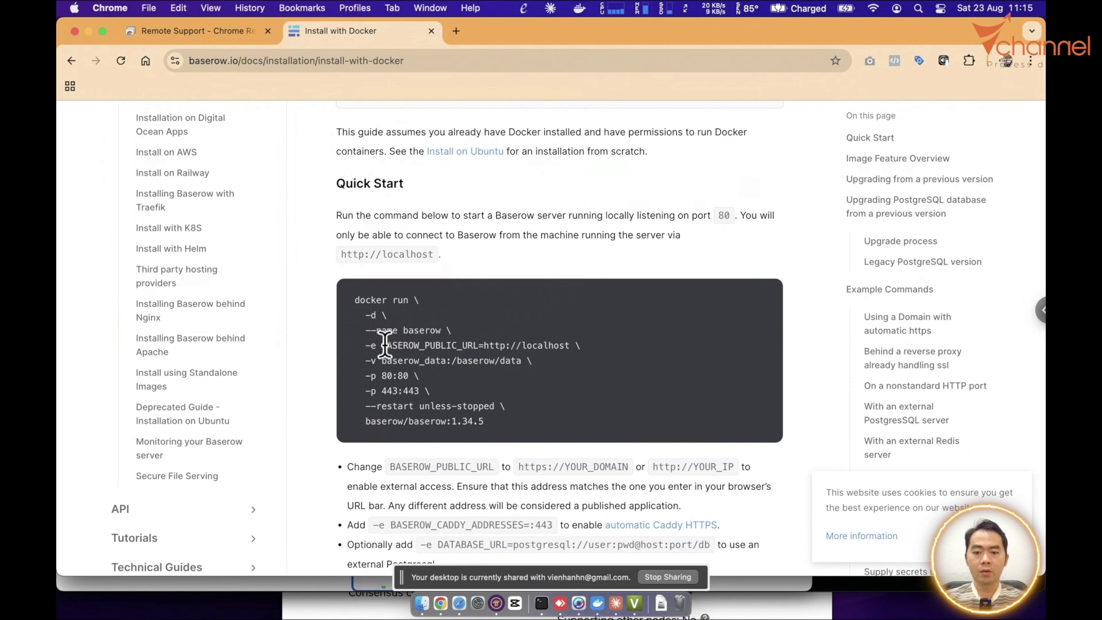
double_click(477, 345)
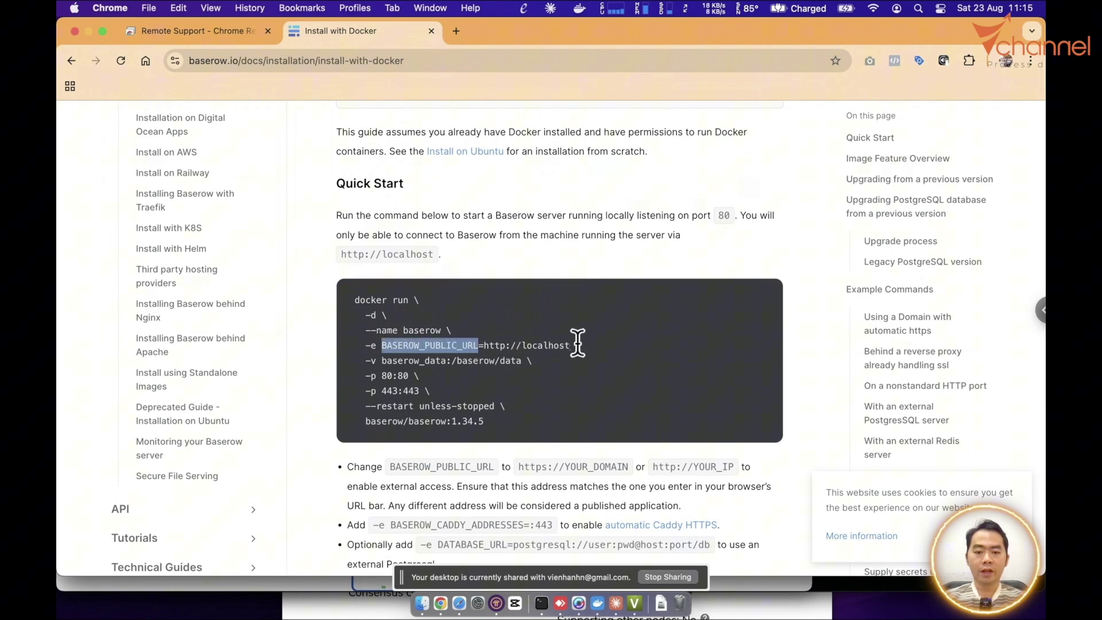
right_click(448, 344)
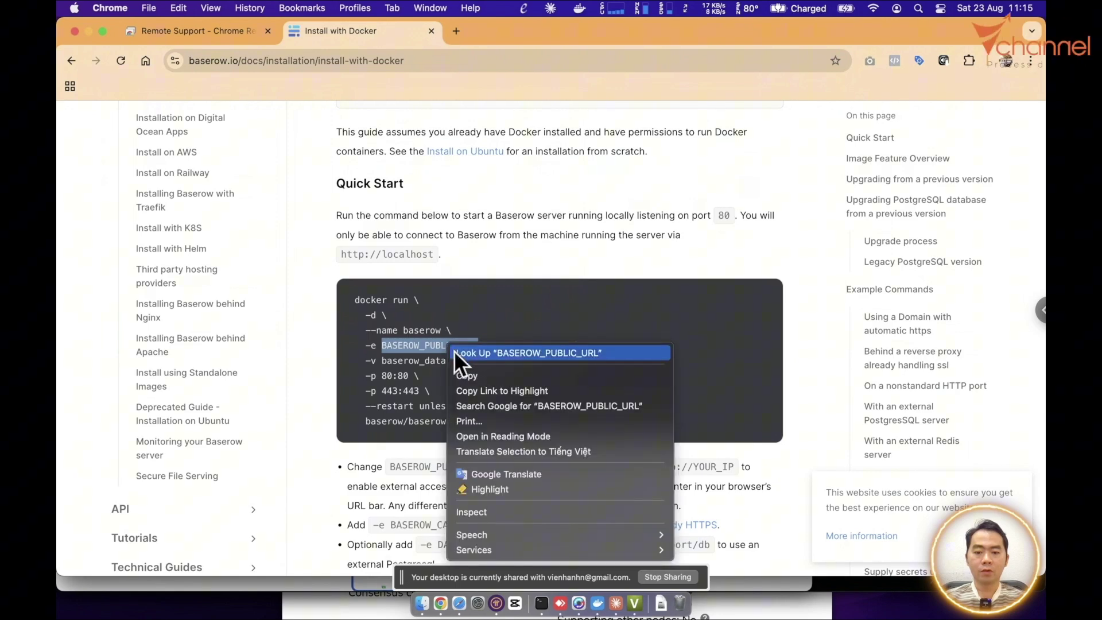
click(459, 375)
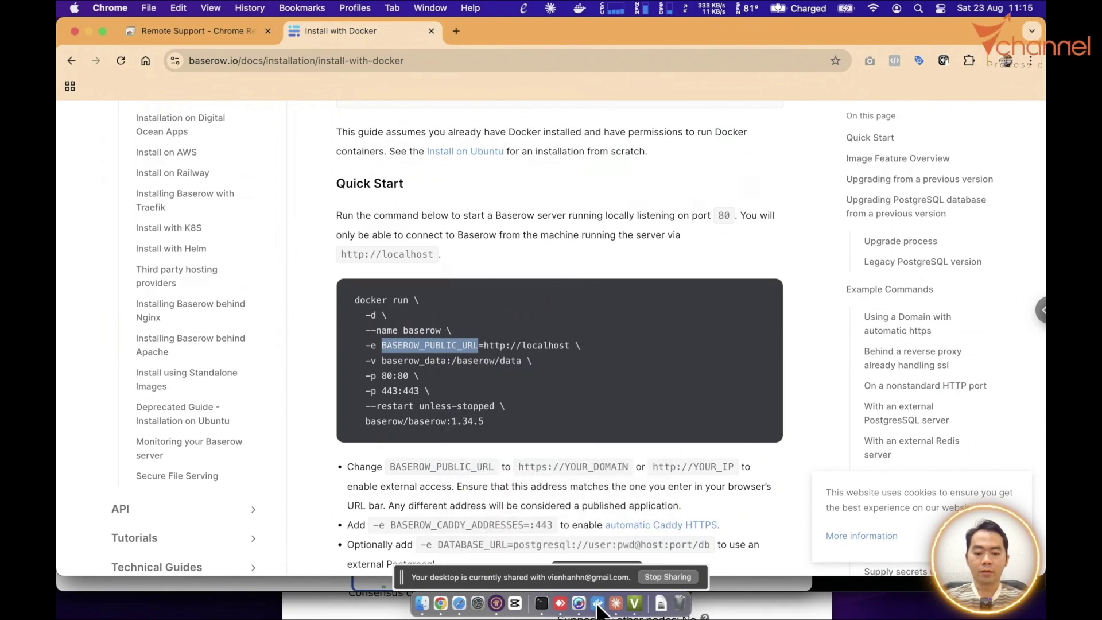
key(super+Tab)
- Set environment variable BASEROW_PUBLIC_URL to the https URL and run the BASEROW container
key(super+v)
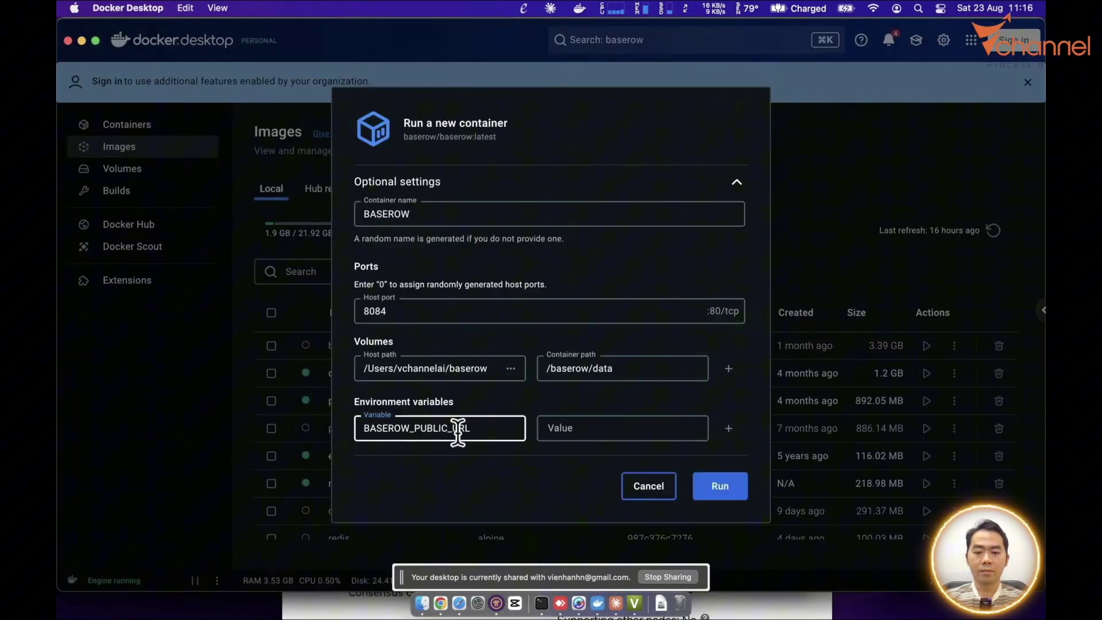
click(576, 425)
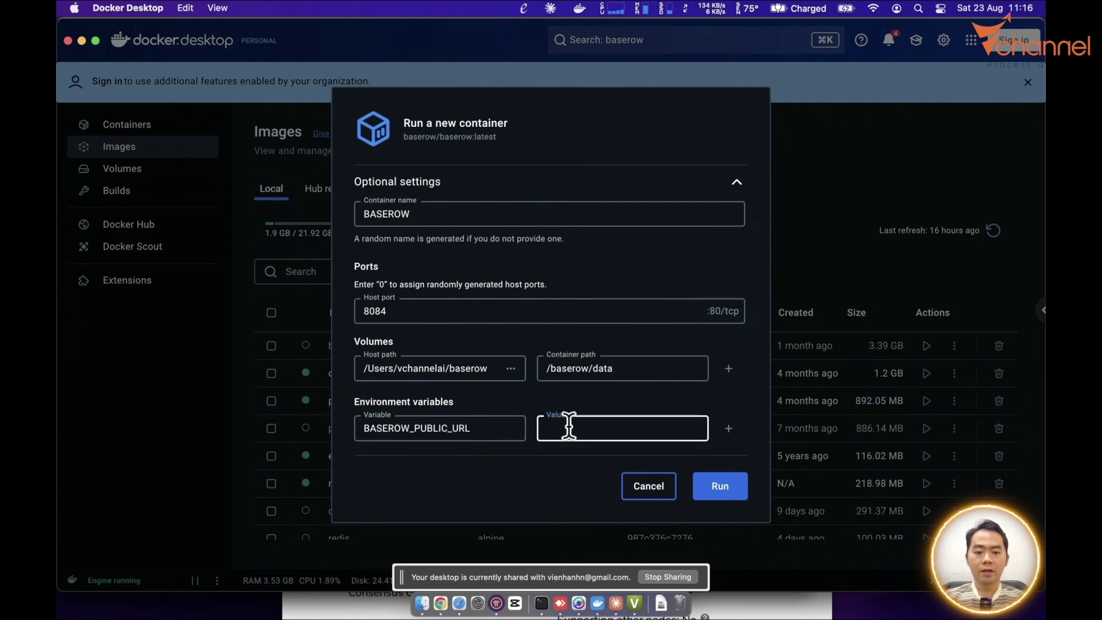
text(h)
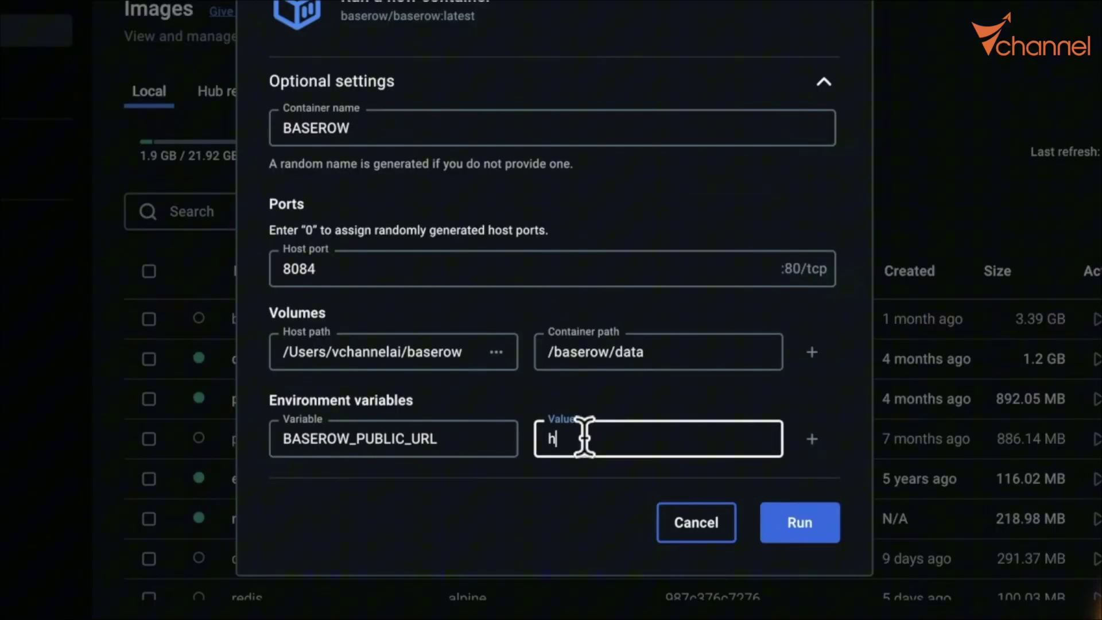
text(ttps://ba)
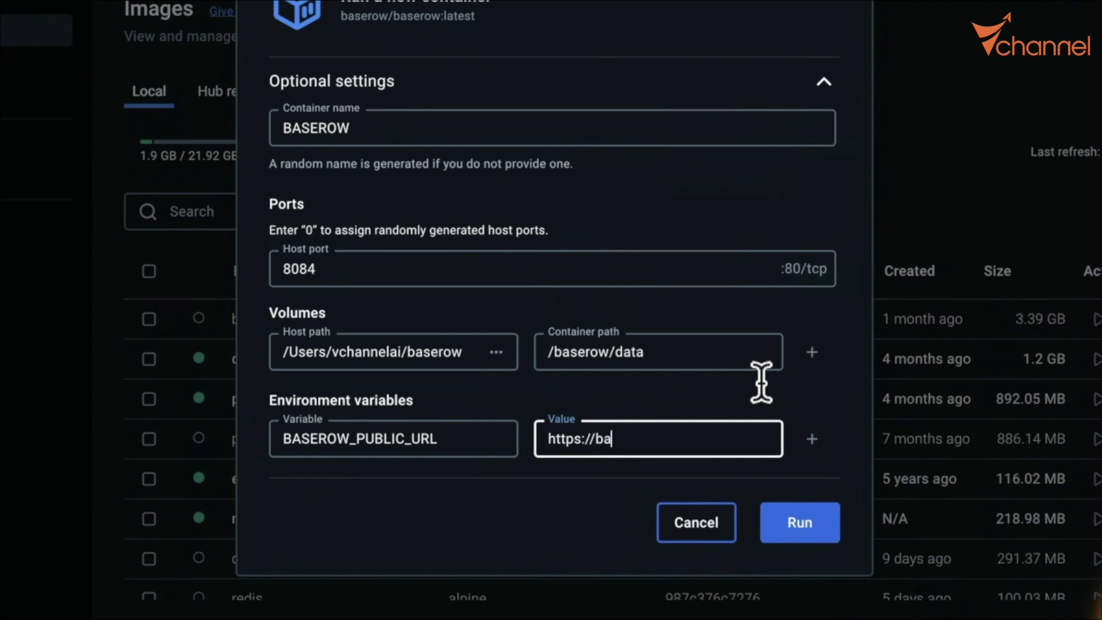
text(vchannelstore.com)
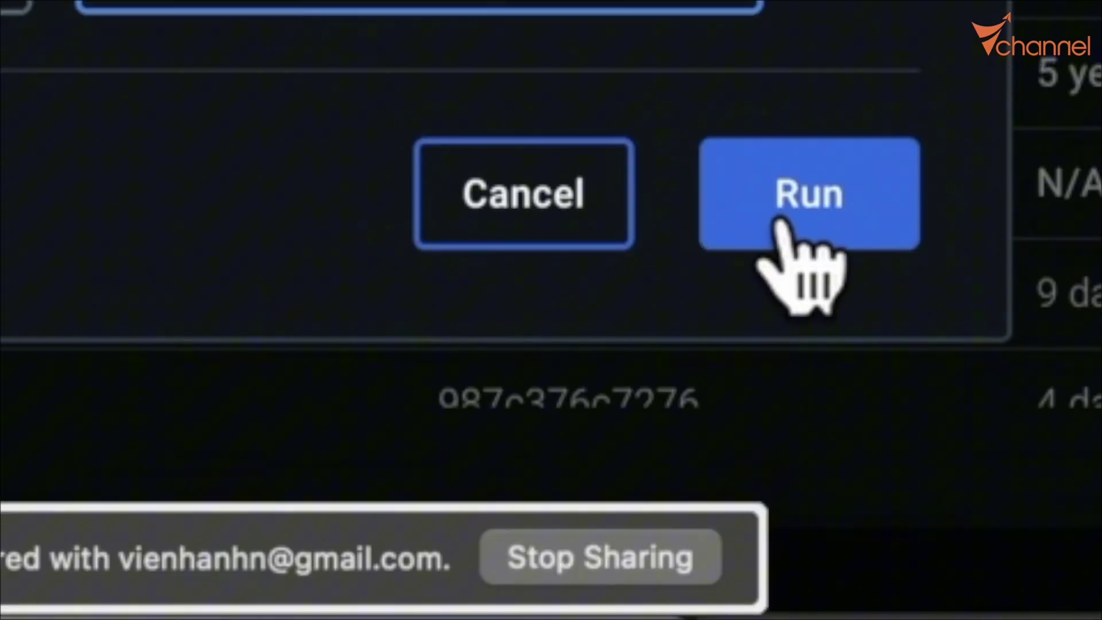
click(791, 205)
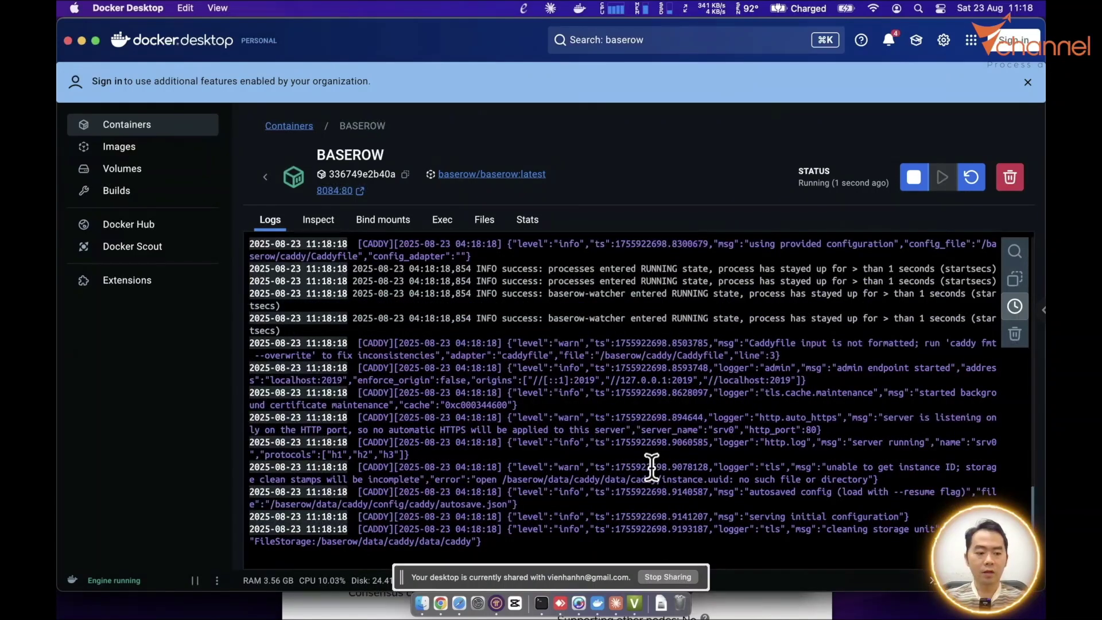
- View the running BASEROW container's details and streaming logs from the Containers list
drag(401, 577, 947, 603)
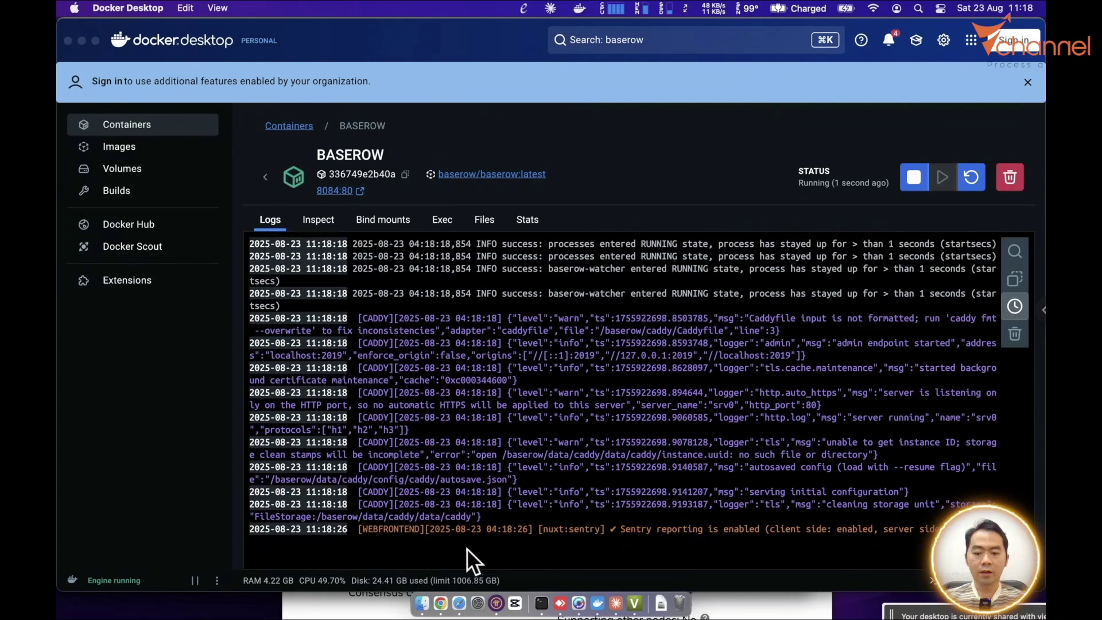
click(126, 133)
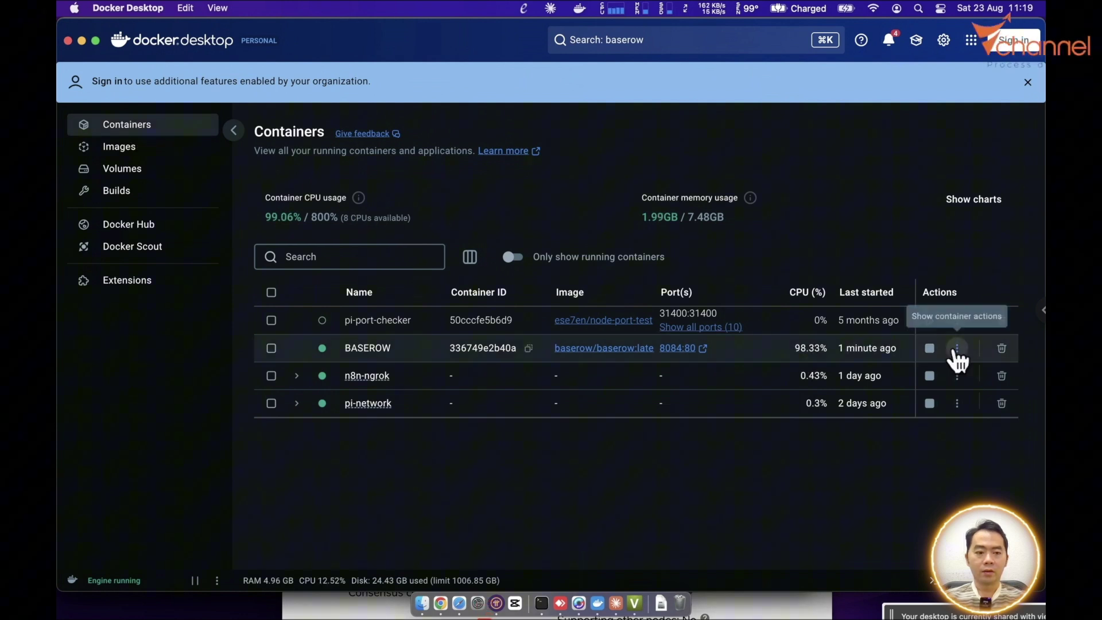
click(958, 349)
click(823, 188)
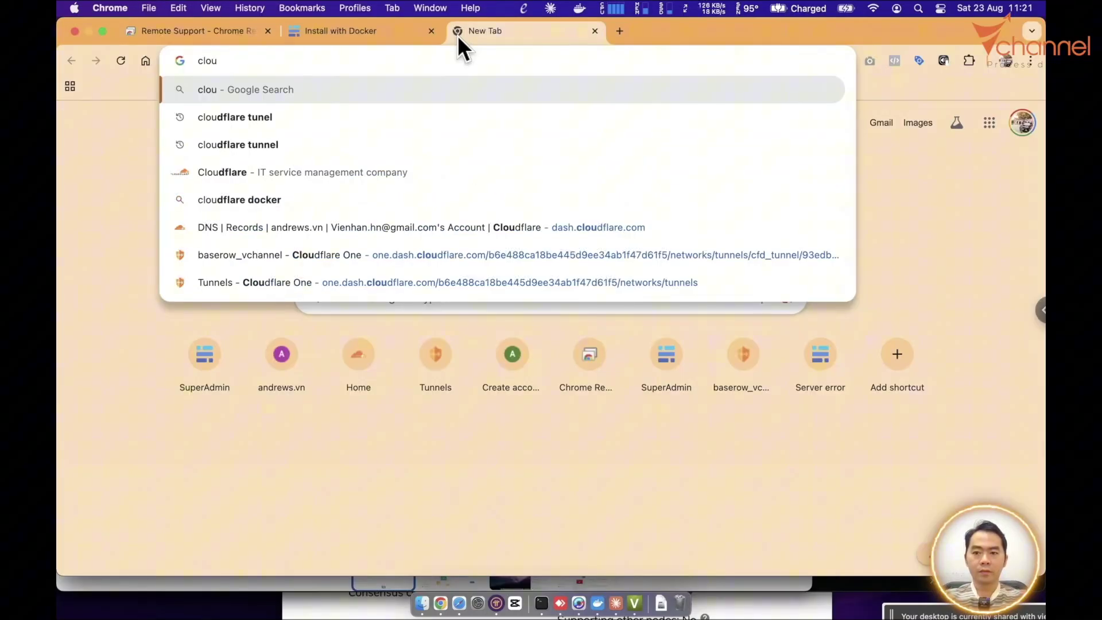
- Find the Cloudflare Tunnel docs and sign in to the Cloudflare dashboard with Google
key(Down)
key(Return)
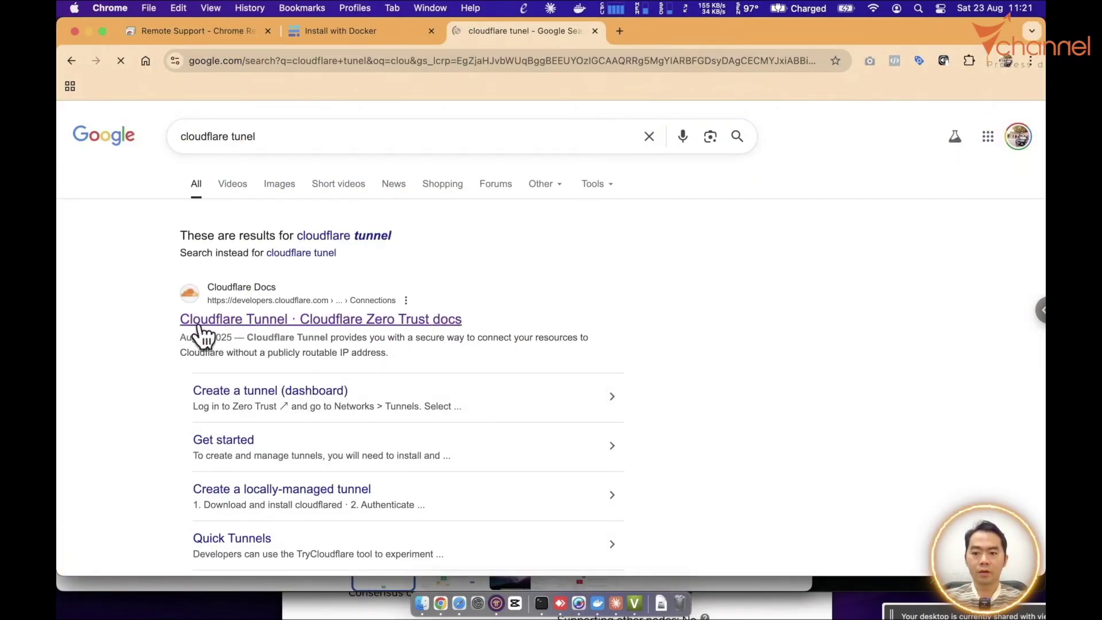
click(204, 333)
click(925, 126)
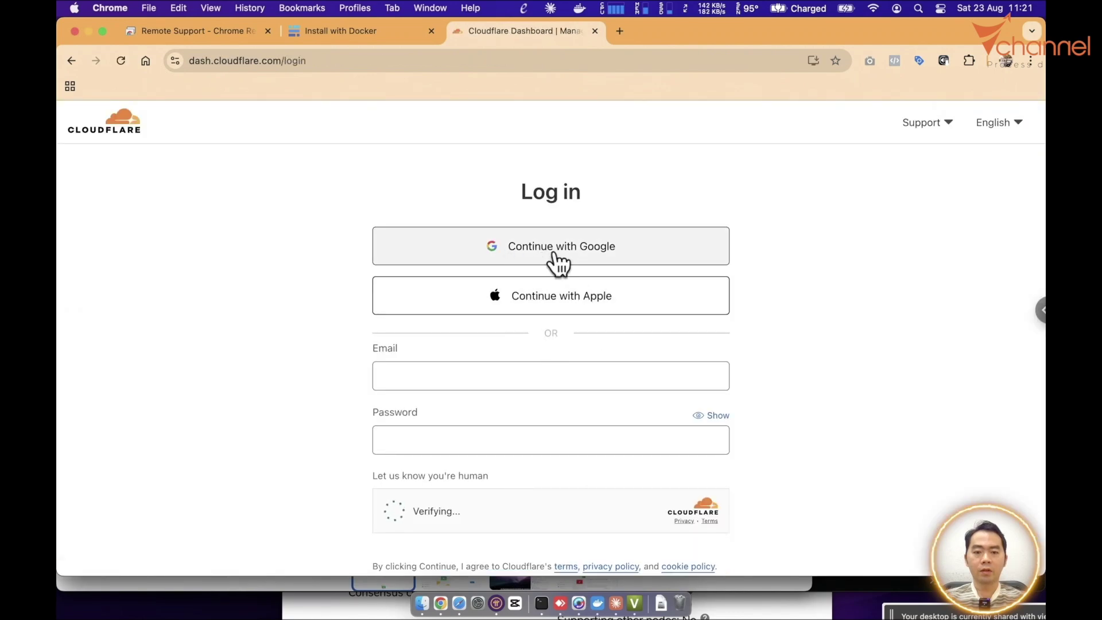
click(558, 251)
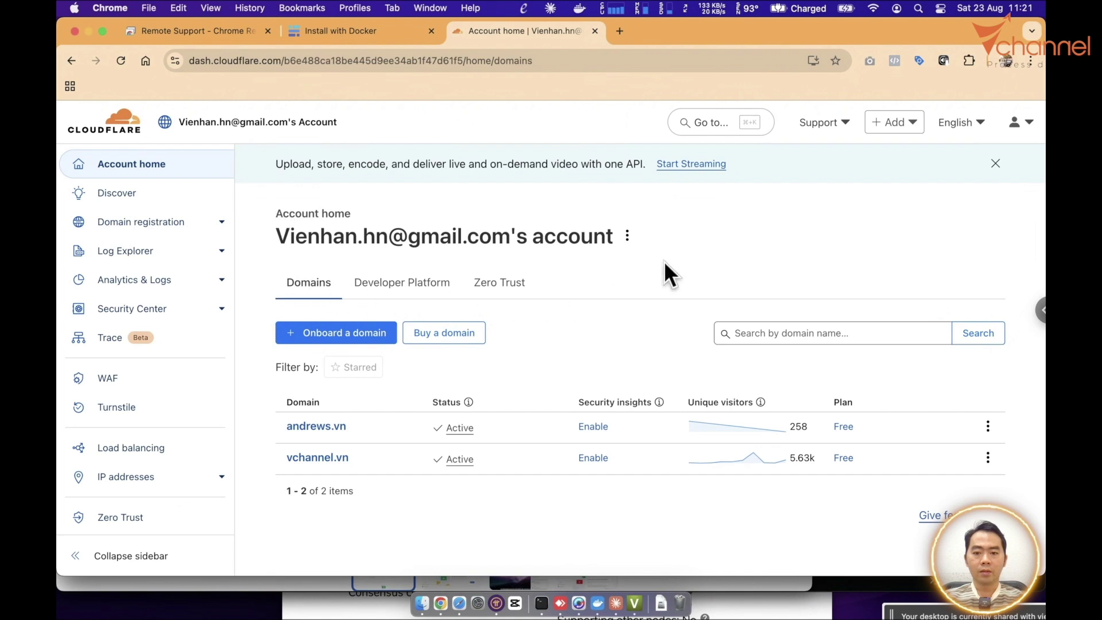
- Submit vchannelstore.com as a new Cloudflare site with quick DNS scan
click(349, 345)
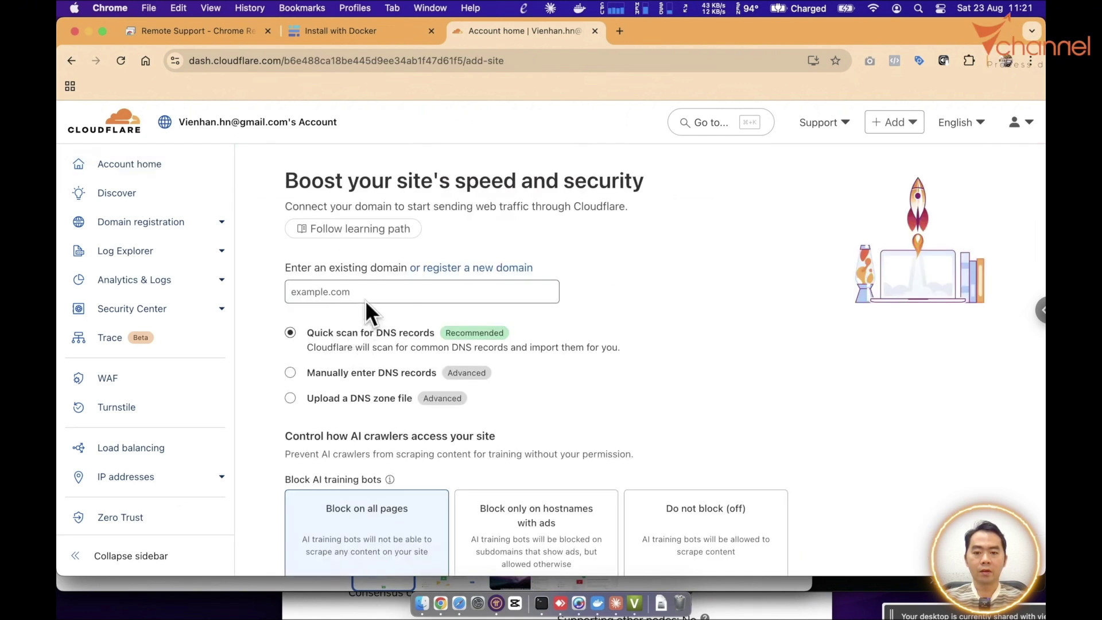
click(377, 293)
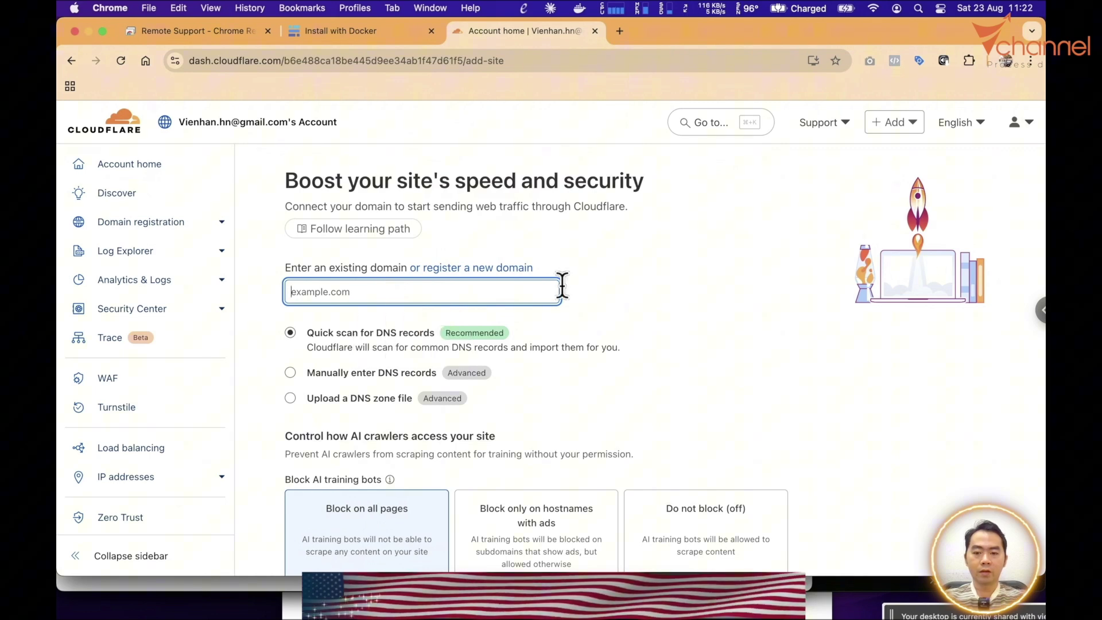
text(V)
text(channe)
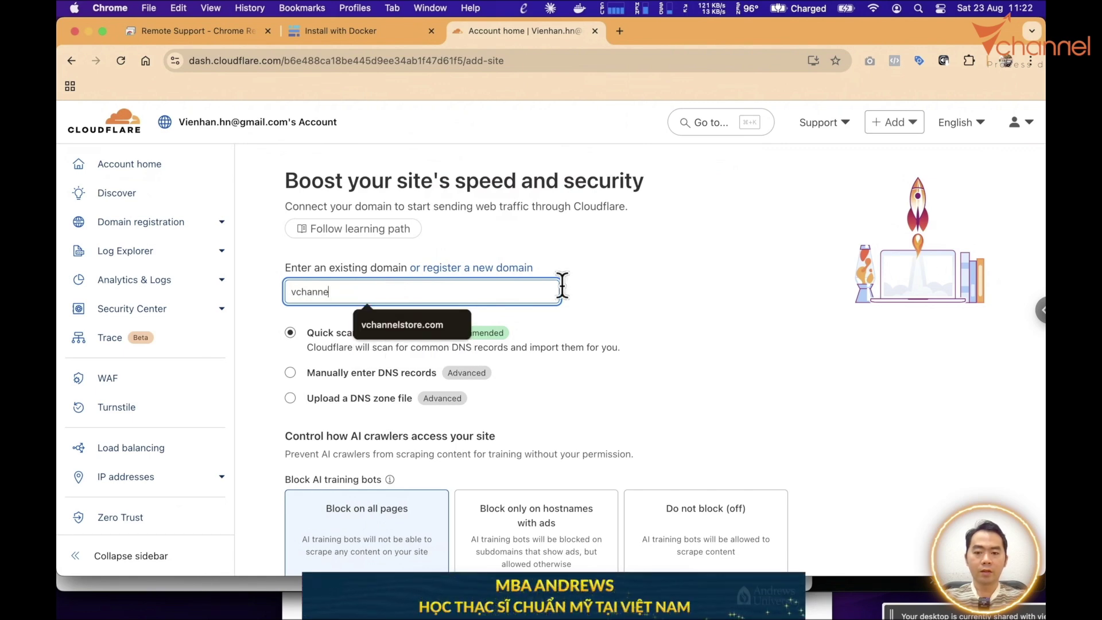
text(le.com)
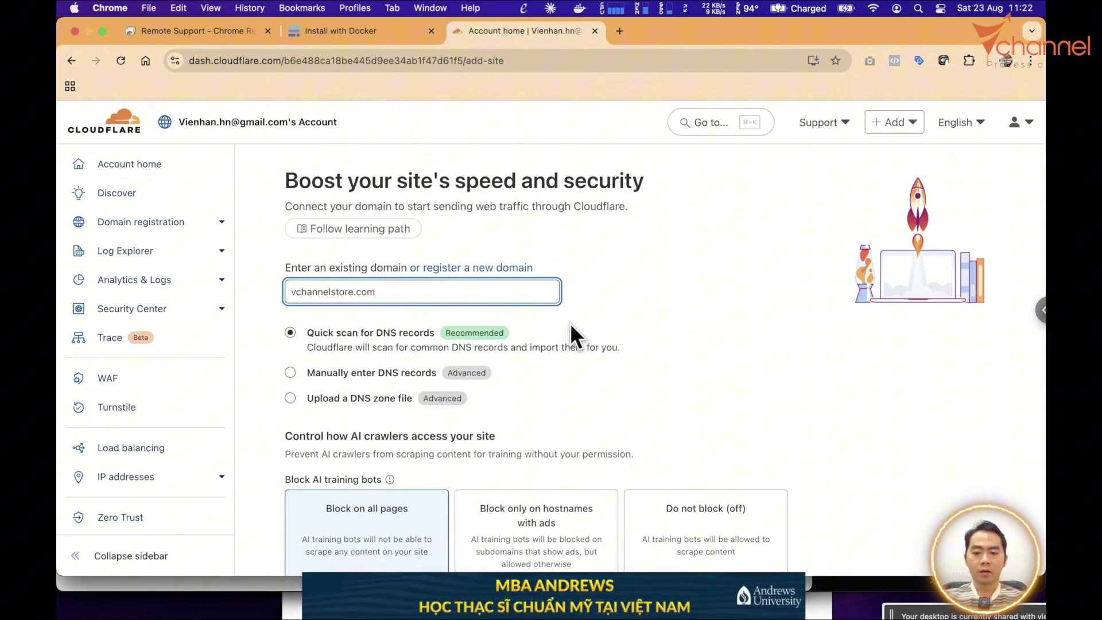
scroll(570, 333, down, 3)
click(333, 504)
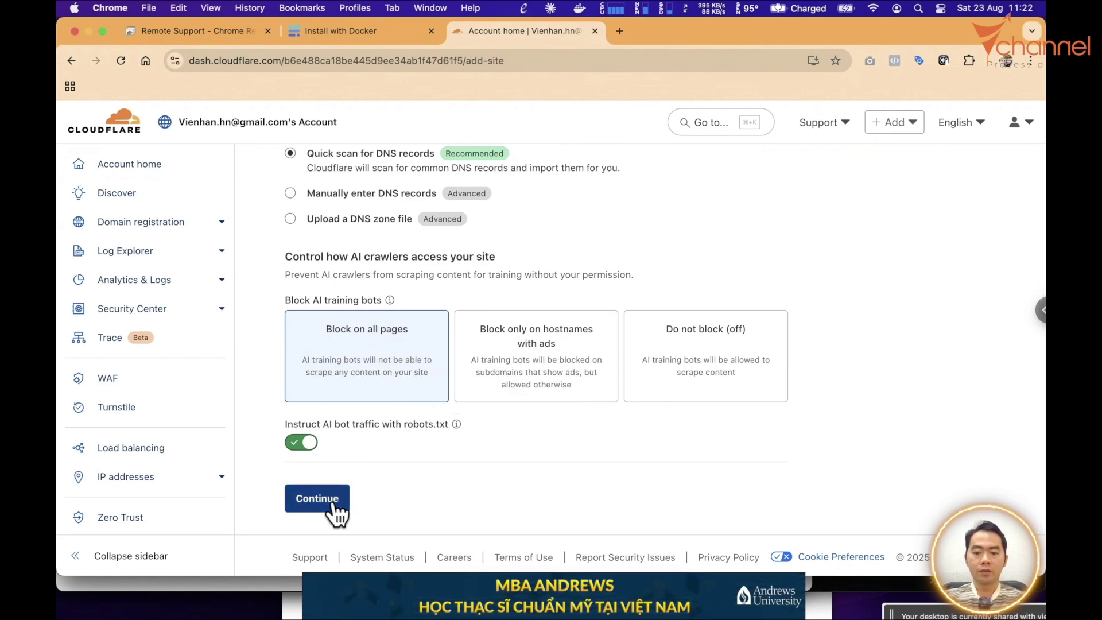
- Choose the Free plan, accept scanned DNS records, and review the nameserver instructions
click(331, 440)
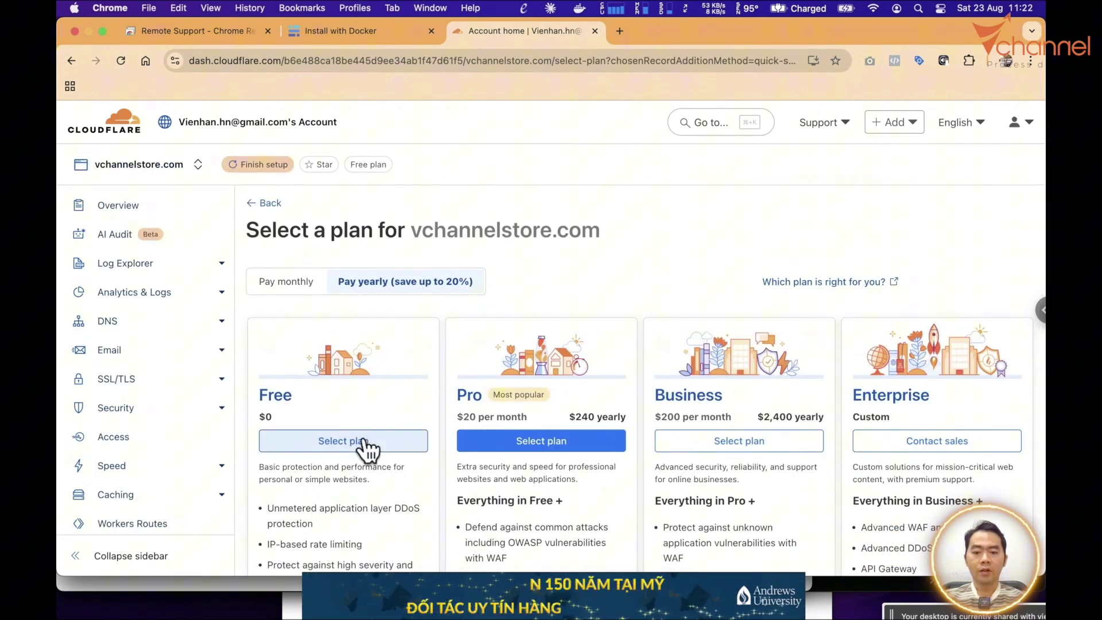
scroll(428, 448, down, 2)
scroll(427, 449, down, 3)
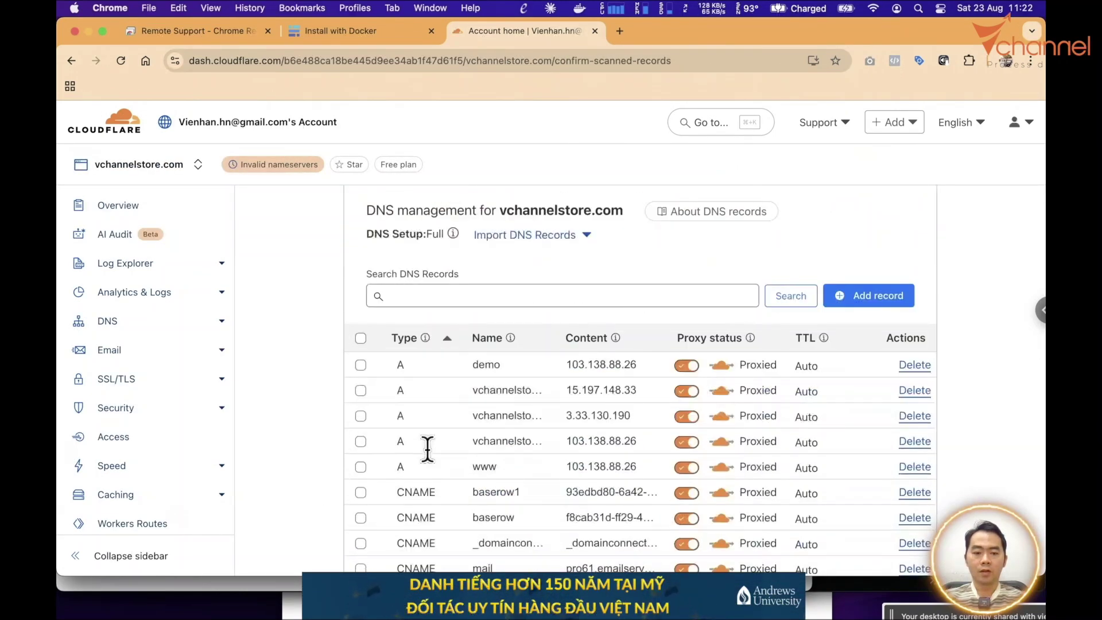
scroll(428, 449, down, 1)
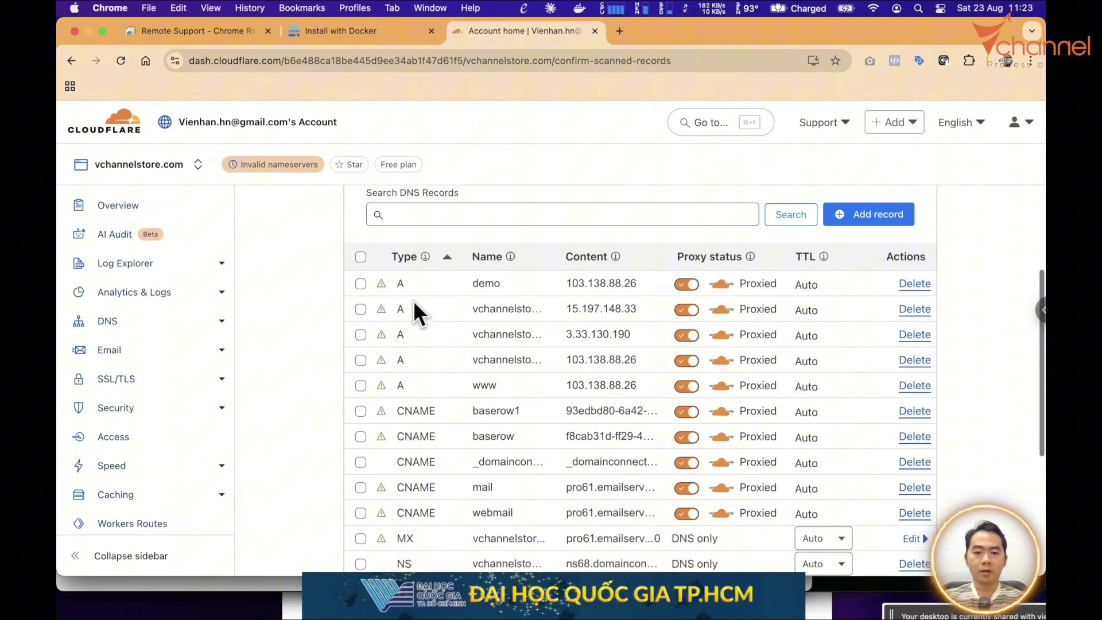
scroll(421, 428, down, 2)
scroll(426, 436, down, 3)
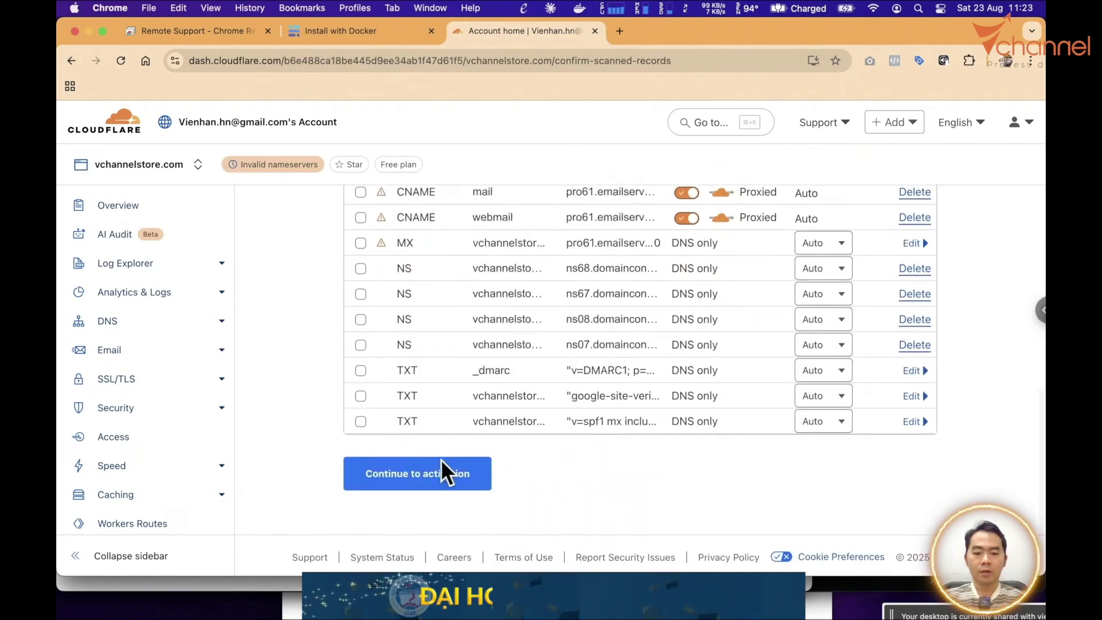
click(437, 484)
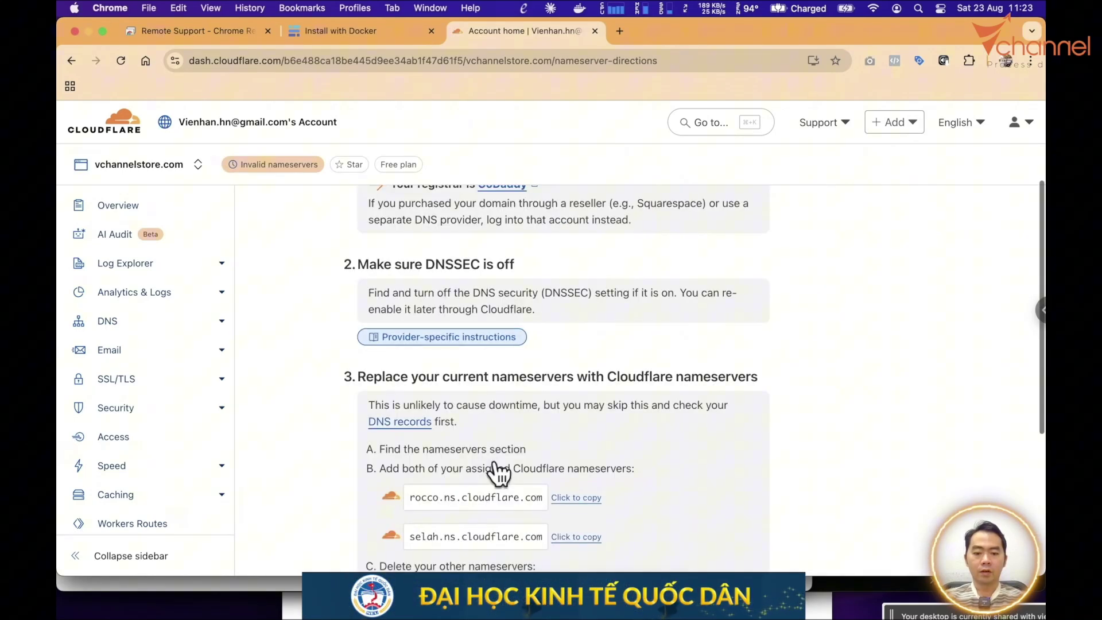
scroll(497, 460, up, 3)
scroll(497, 459, up, 2)
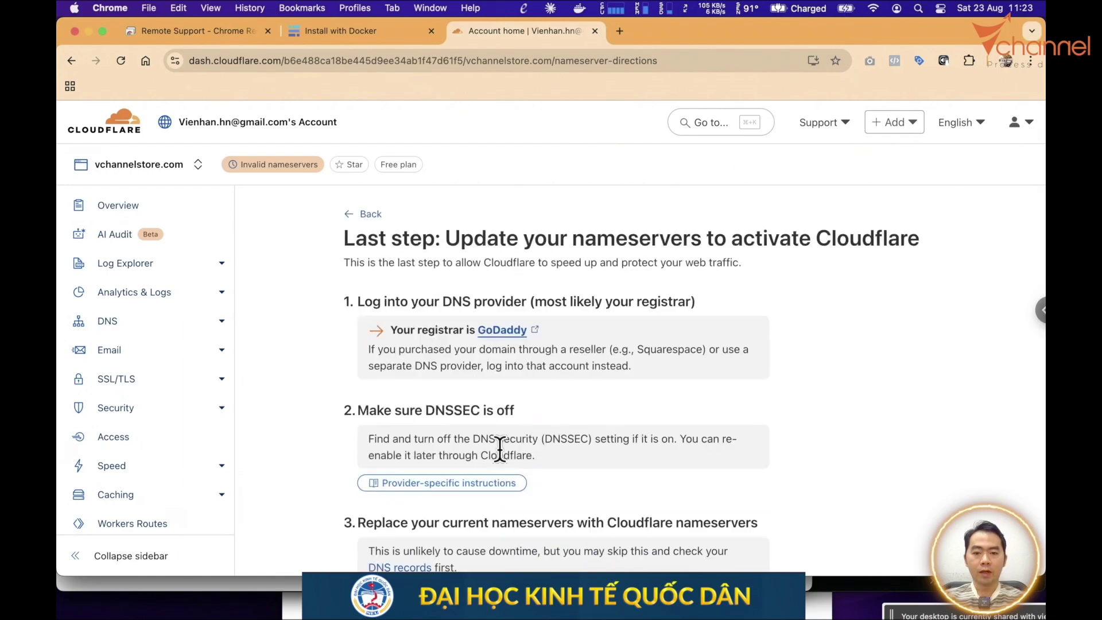
scroll(508, 450, down, 1)
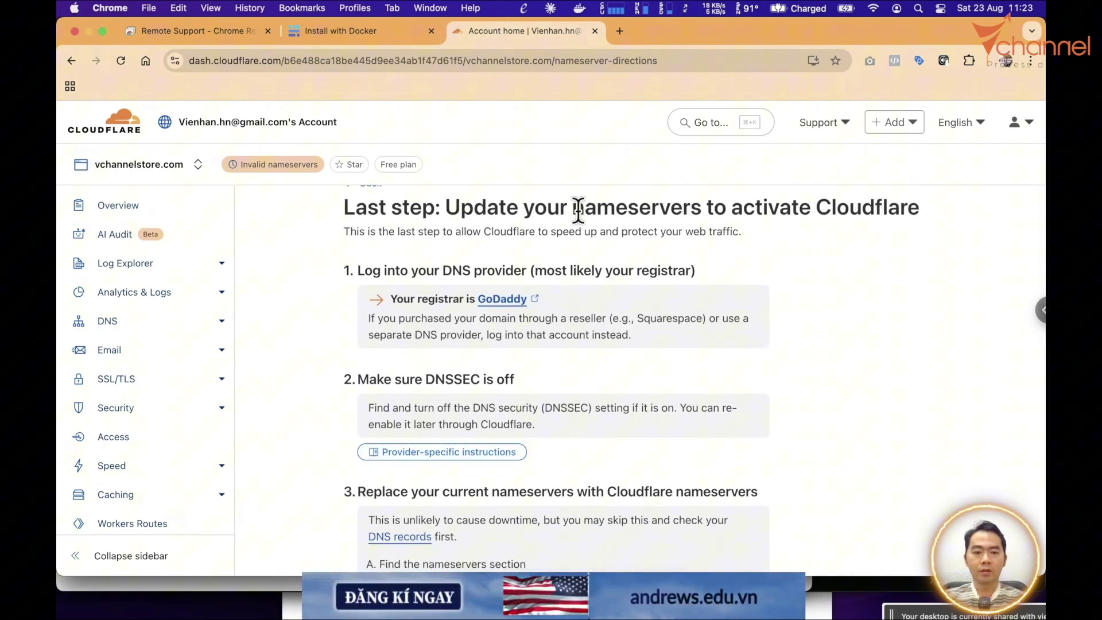
double_click(827, 209)
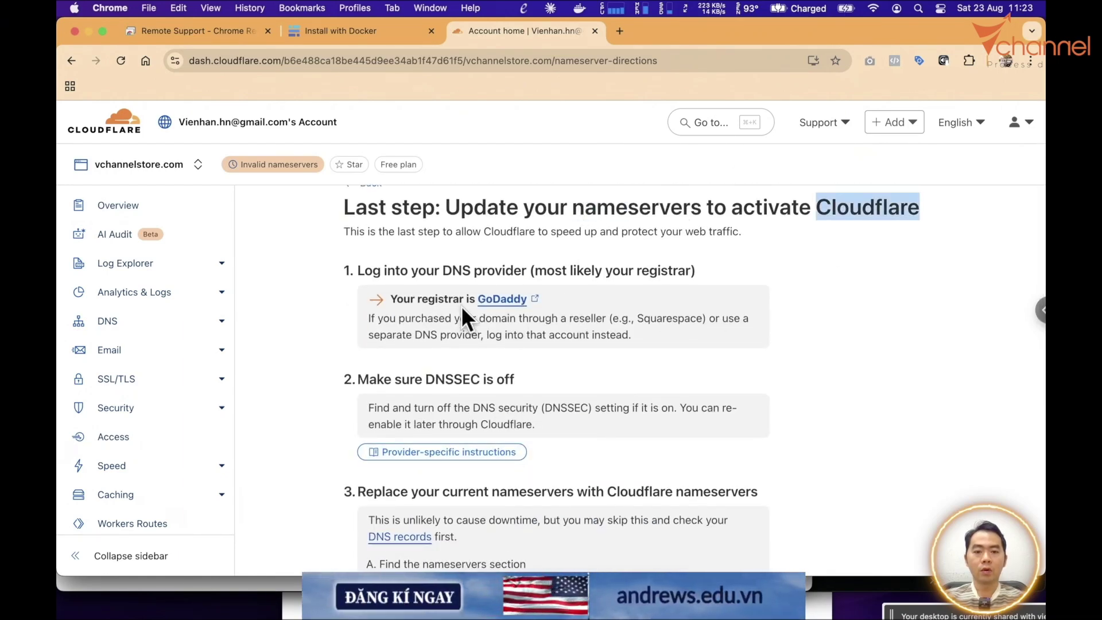
double_click(637, 208)
double_click(821, 209)
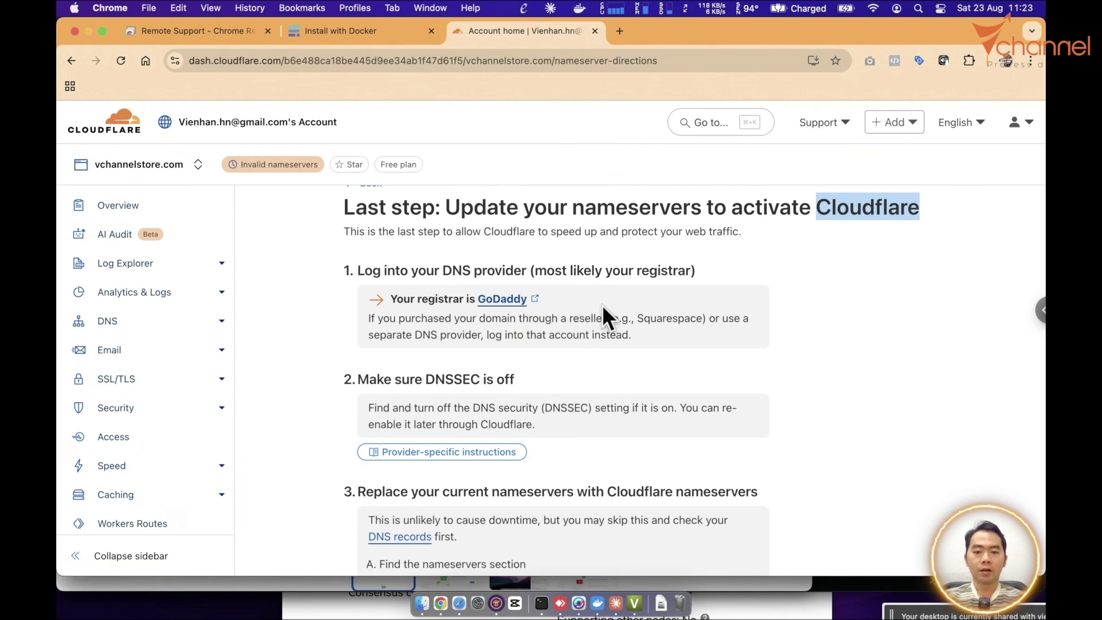
- Sign in to GoDaddy and start changing vchannelstore.com to custom nameservers
click(495, 300)
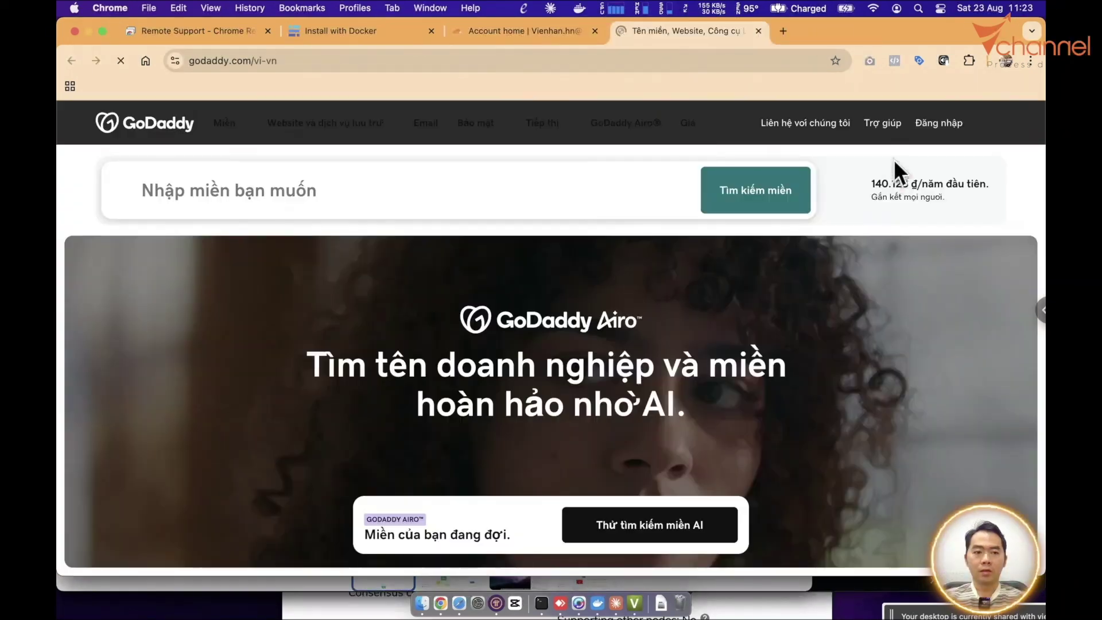
click(938, 125)
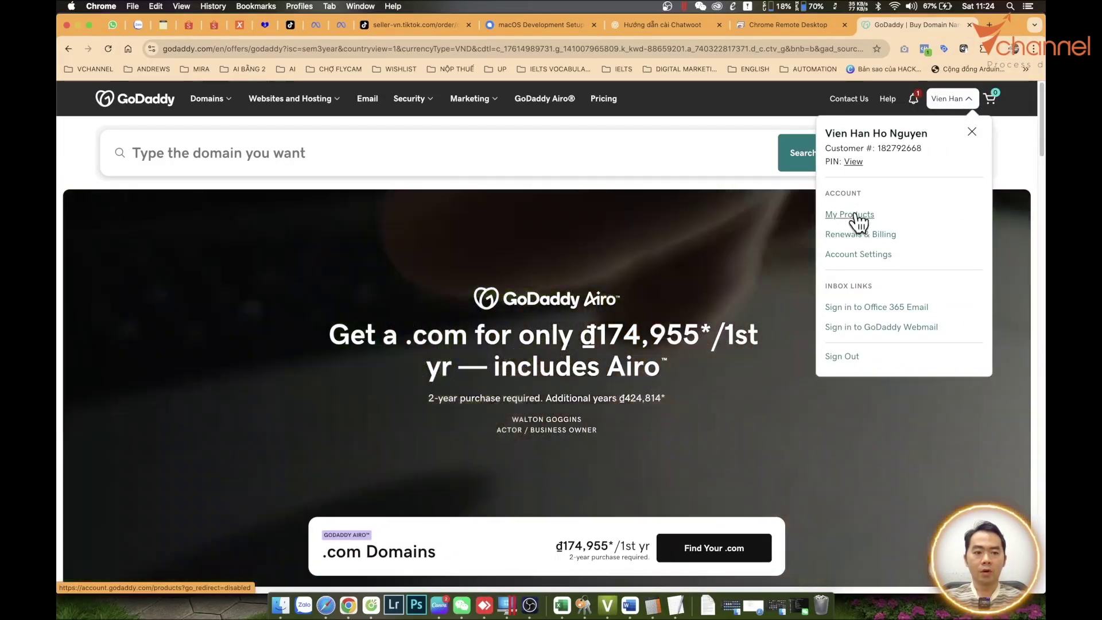
click(853, 215)
scroll(388, 447, down, 1)
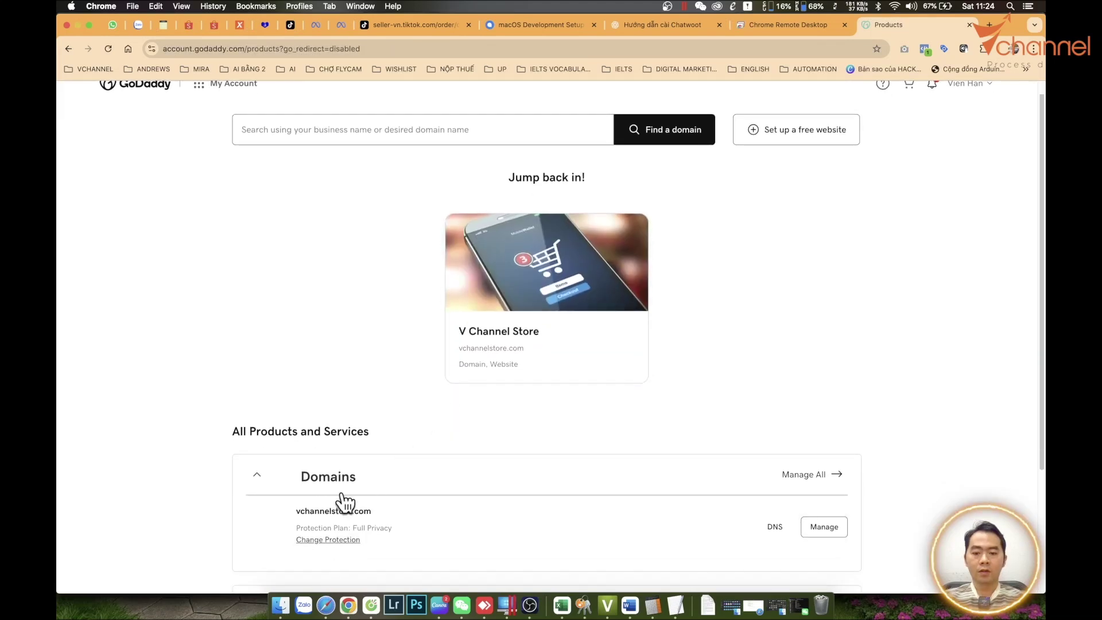
click(771, 536)
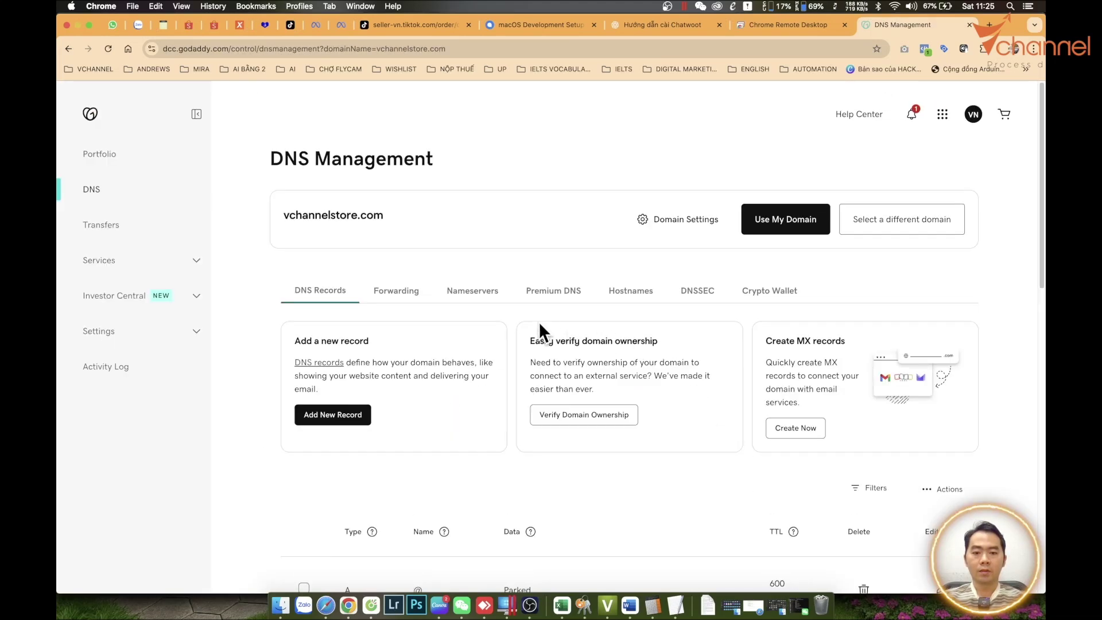
click(477, 295)
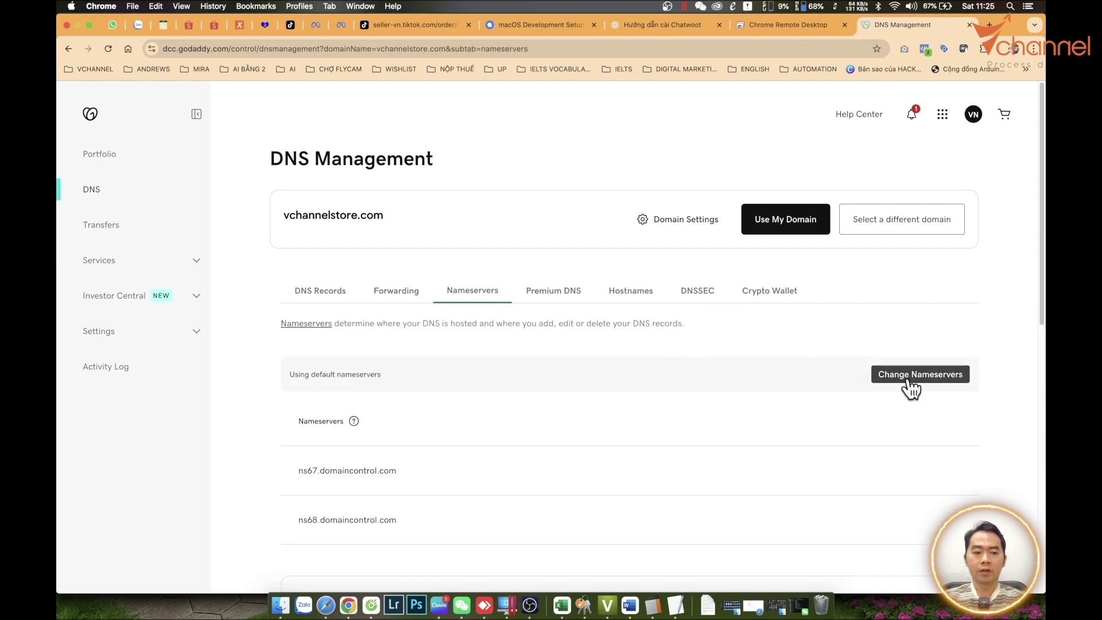
click(911, 379)
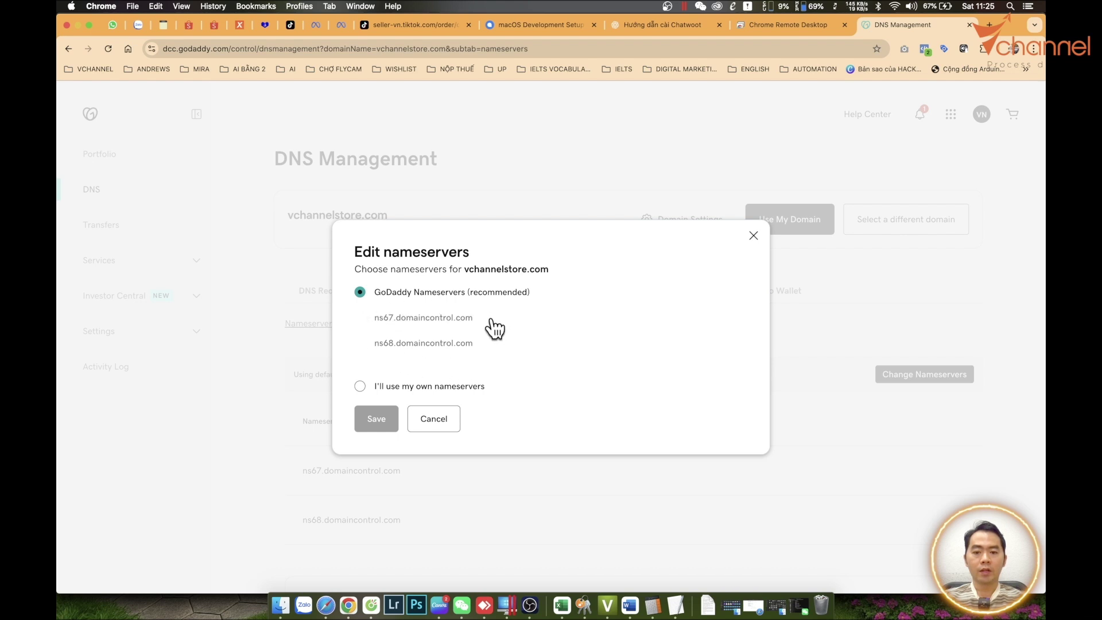
click(360, 386)
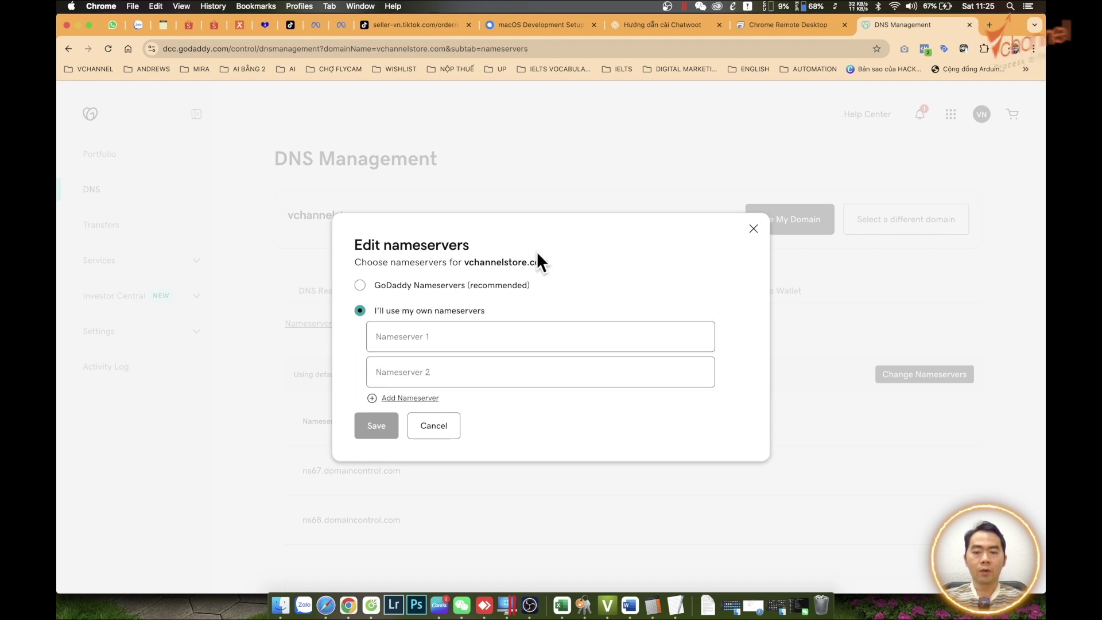
- Enter rocco.ns.cloudflare.com and selah.ns.cloudflare.com as the two nameservers, copied from Cloudflare
key(ctrl+shift+Tab)
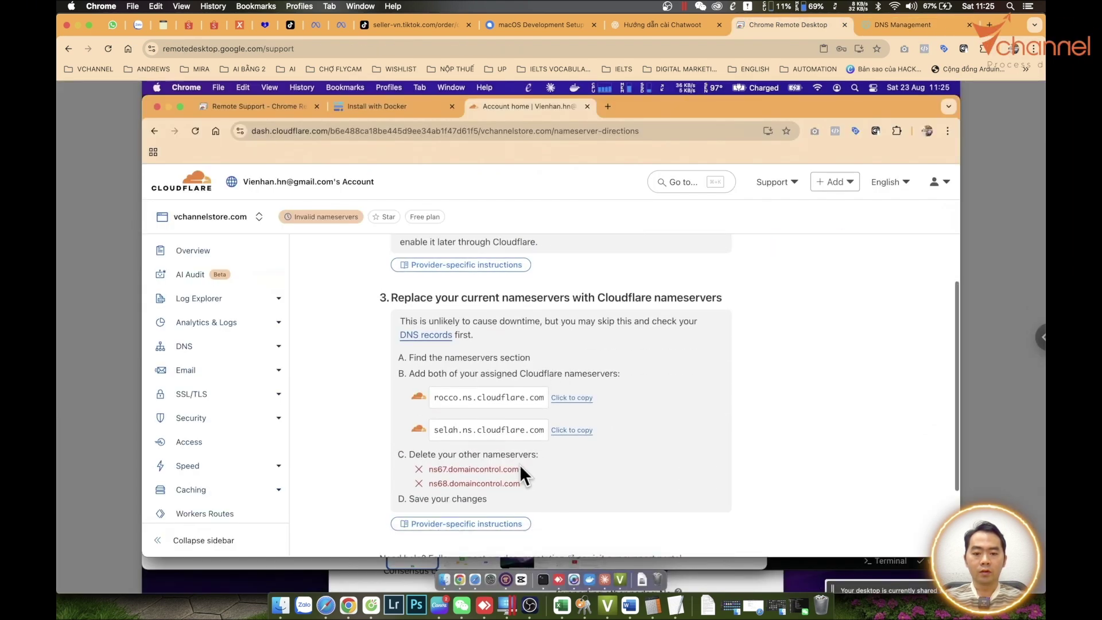
drag(431, 469, 525, 484)
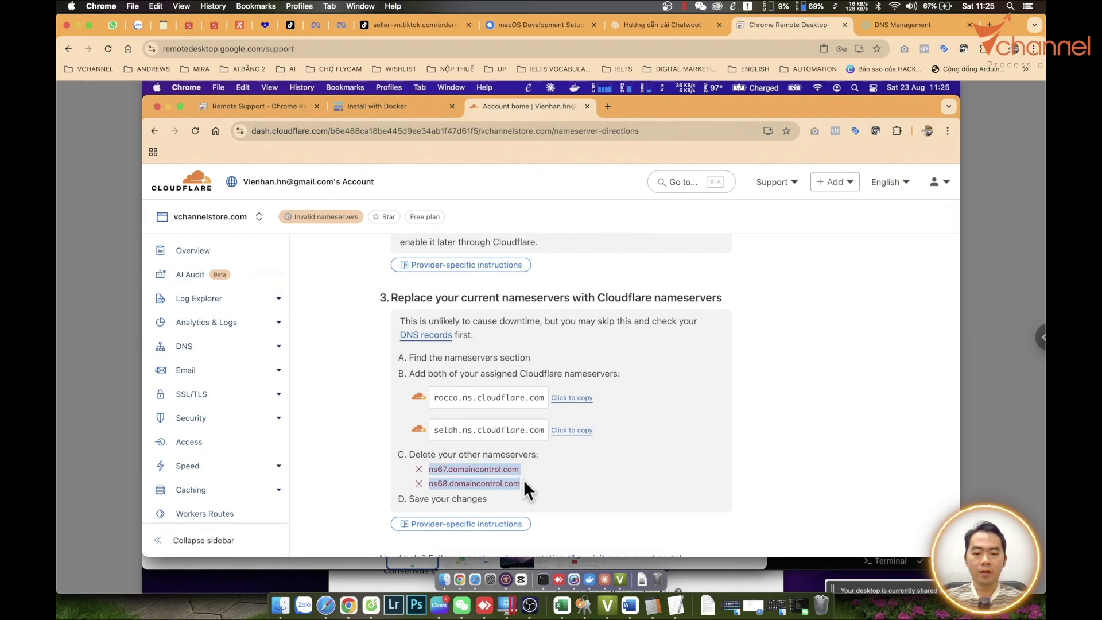
click(440, 399)
click(573, 399)
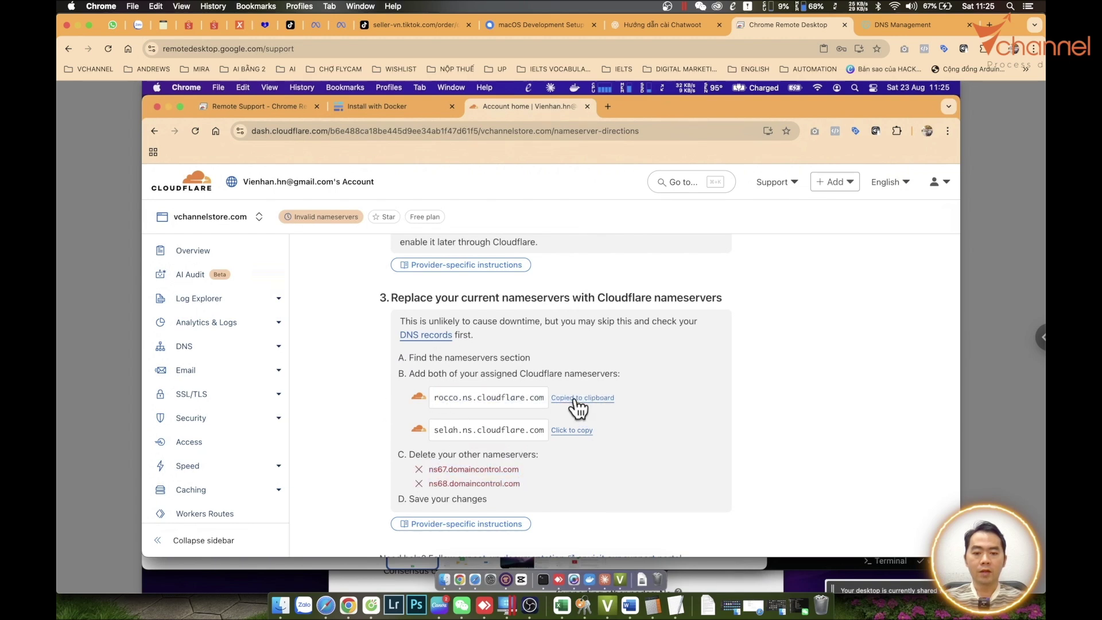
key(ctrl+Tab)
click(421, 333)
key(super+v)
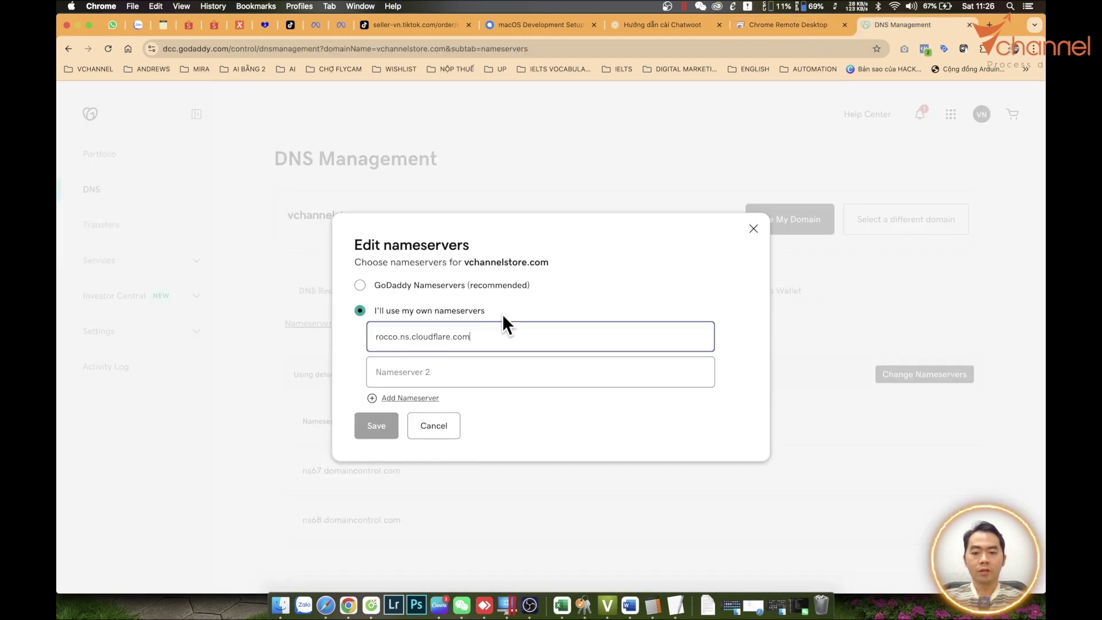
click(483, 606)
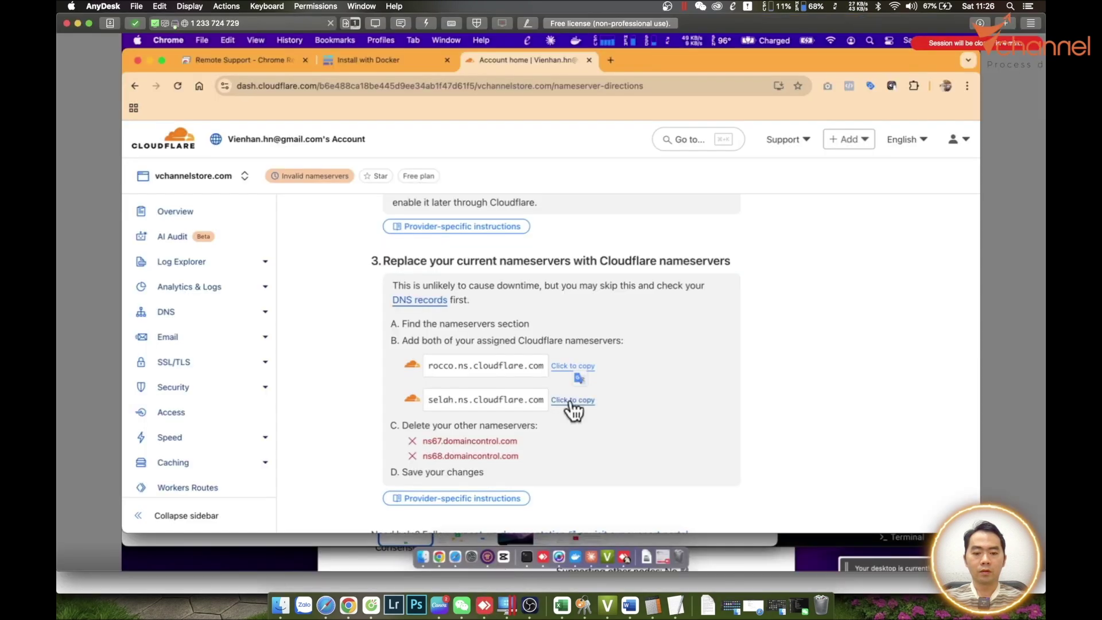
key(super+Tab)
click(453, 375)
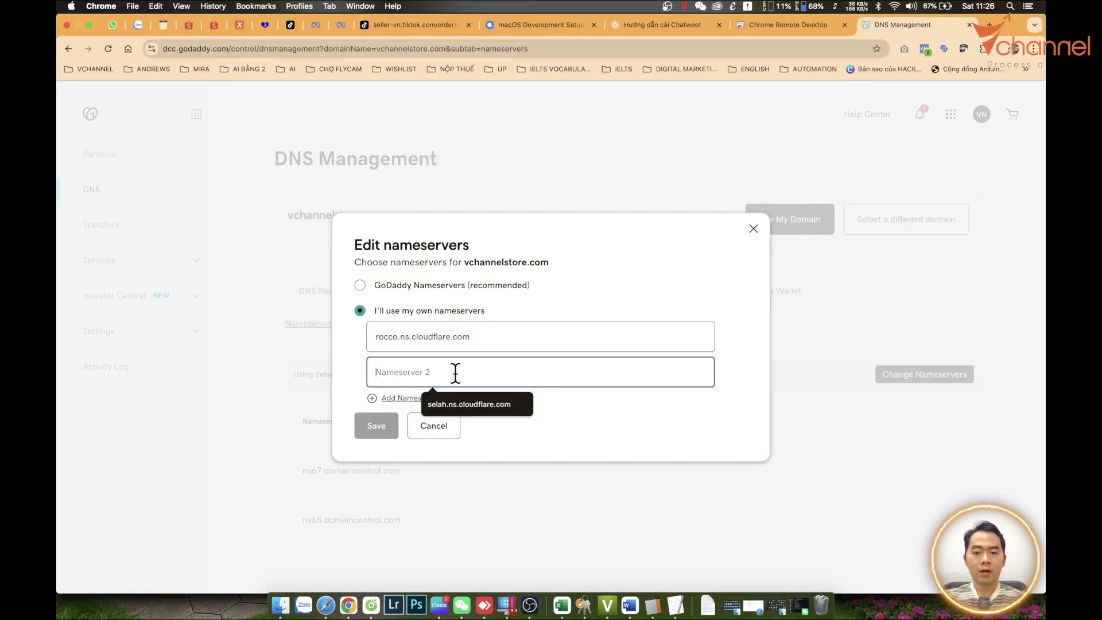
key(super+v)
- Save the nameserver change and confirm it with the SMS verification code
click(376, 429)
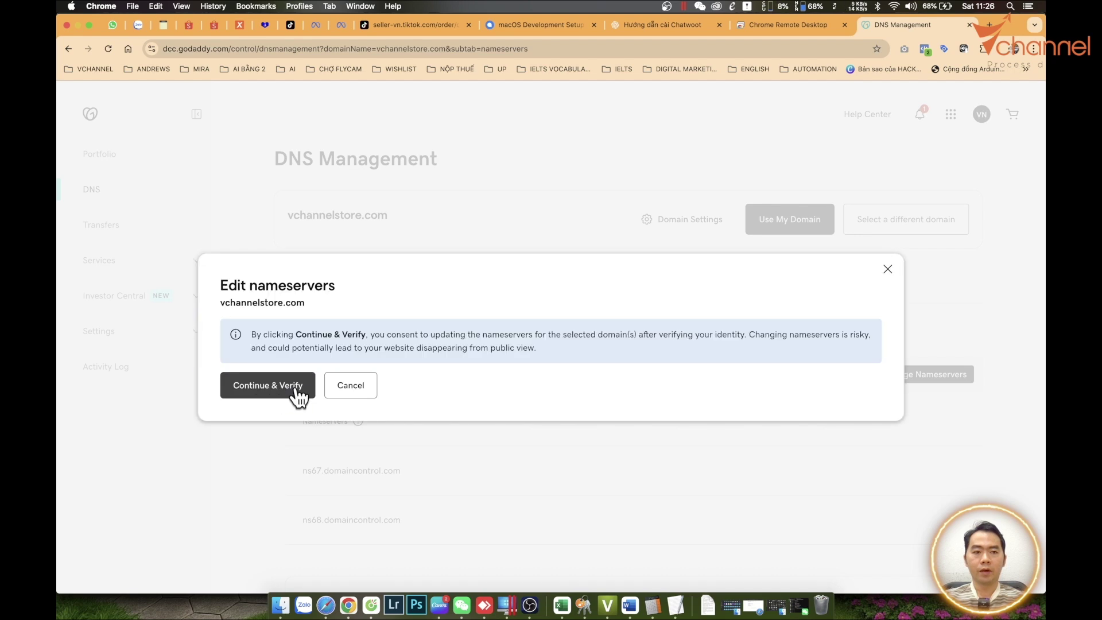
click(298, 394)
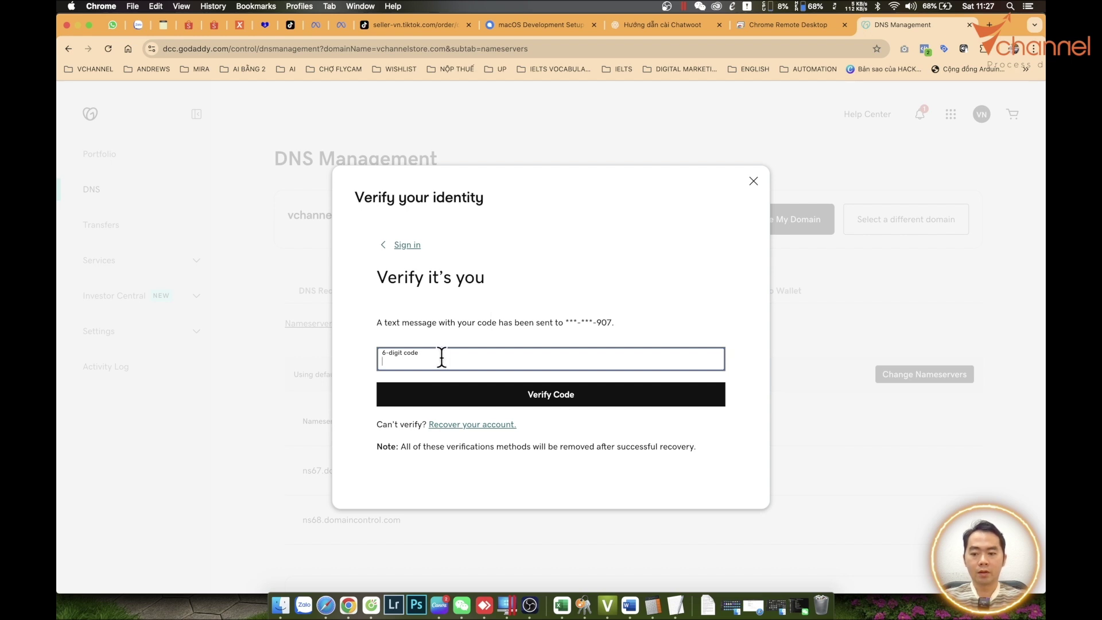
key(super+v)
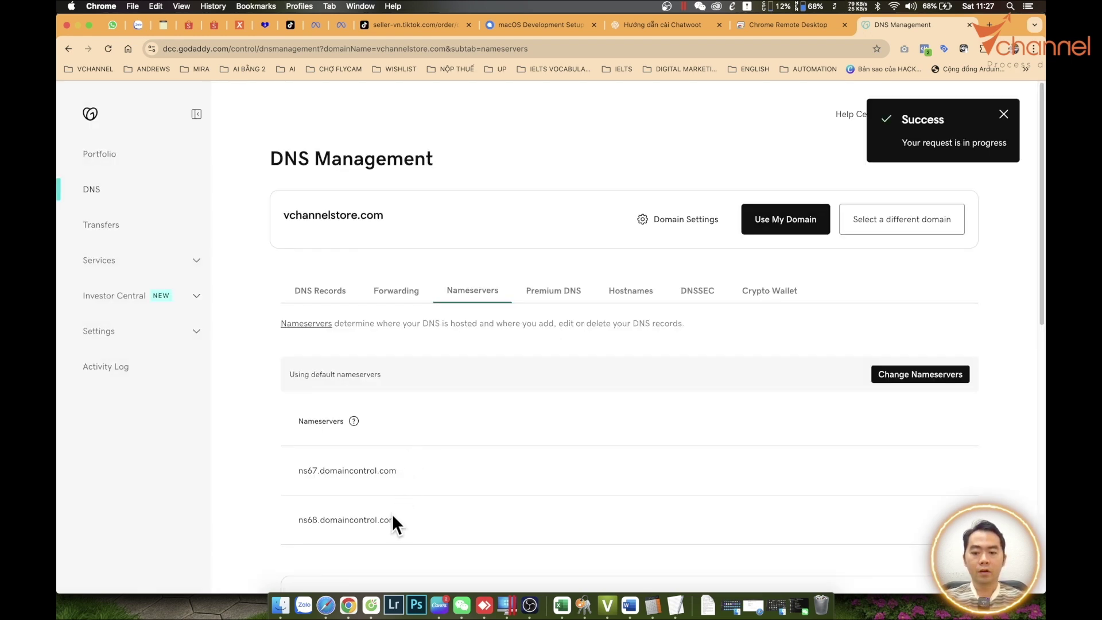
drag(392, 521, 298, 470)
- Sign in to Mat Bao and view vchannel.vn's name servers rocco.ns.cloudflare.com and selah.ns.cloudflare.com
click(989, 24)
text(m)
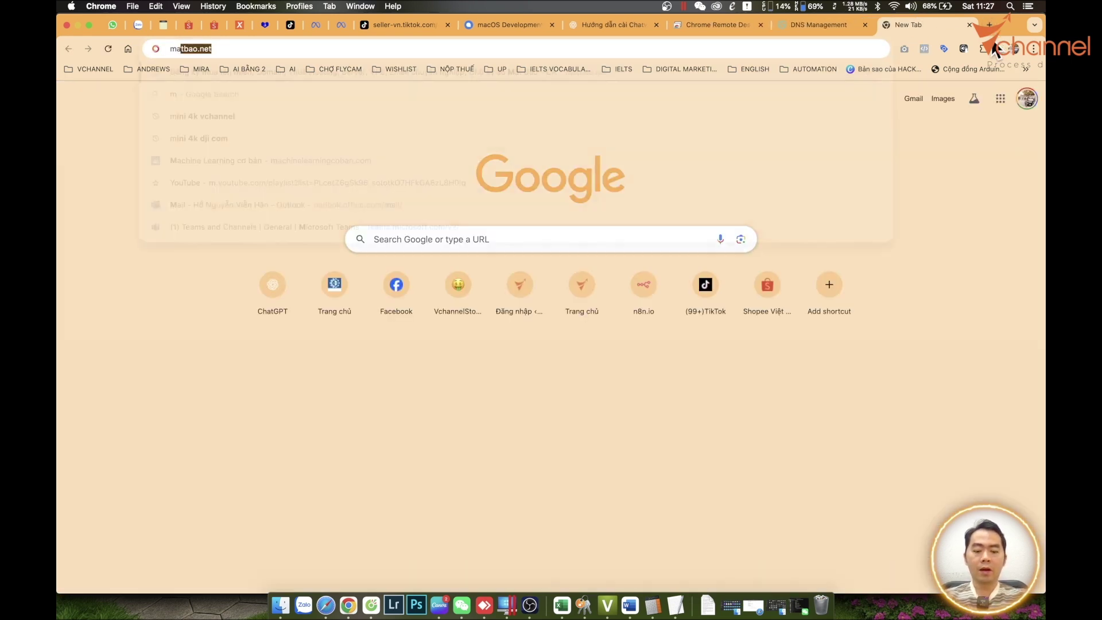
text(at)
key(Return)
click(953, 190)
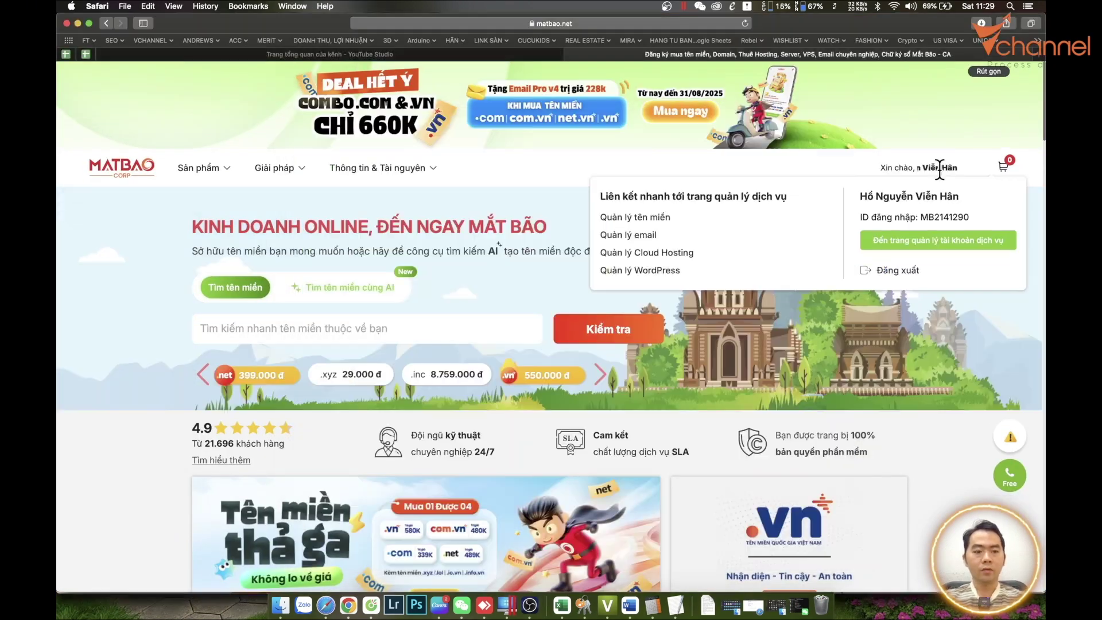
click(638, 217)
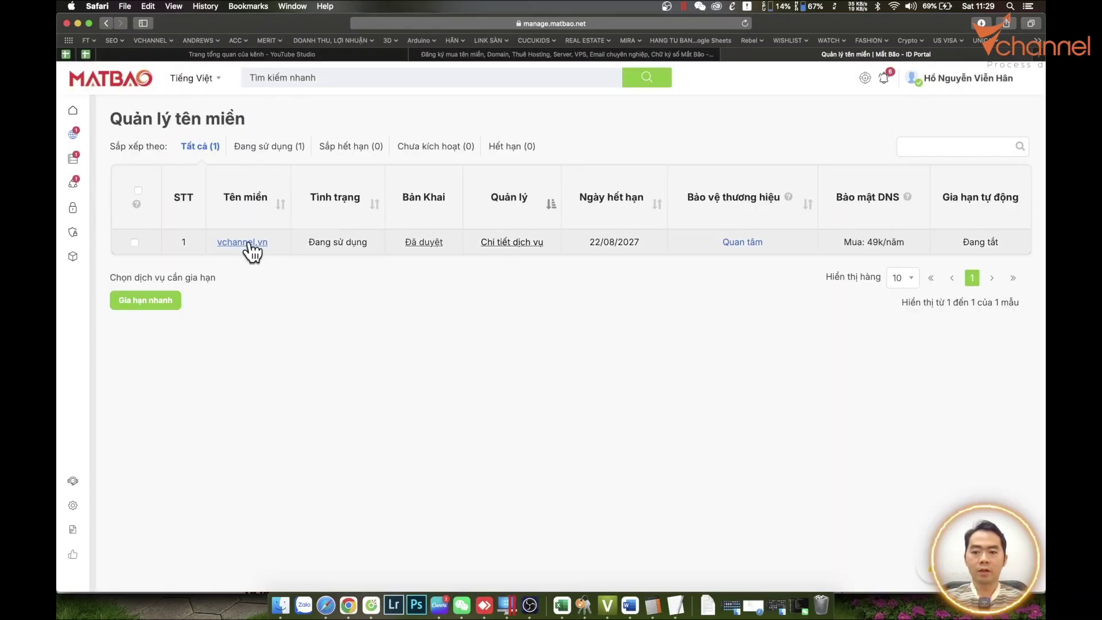
click(242, 242)
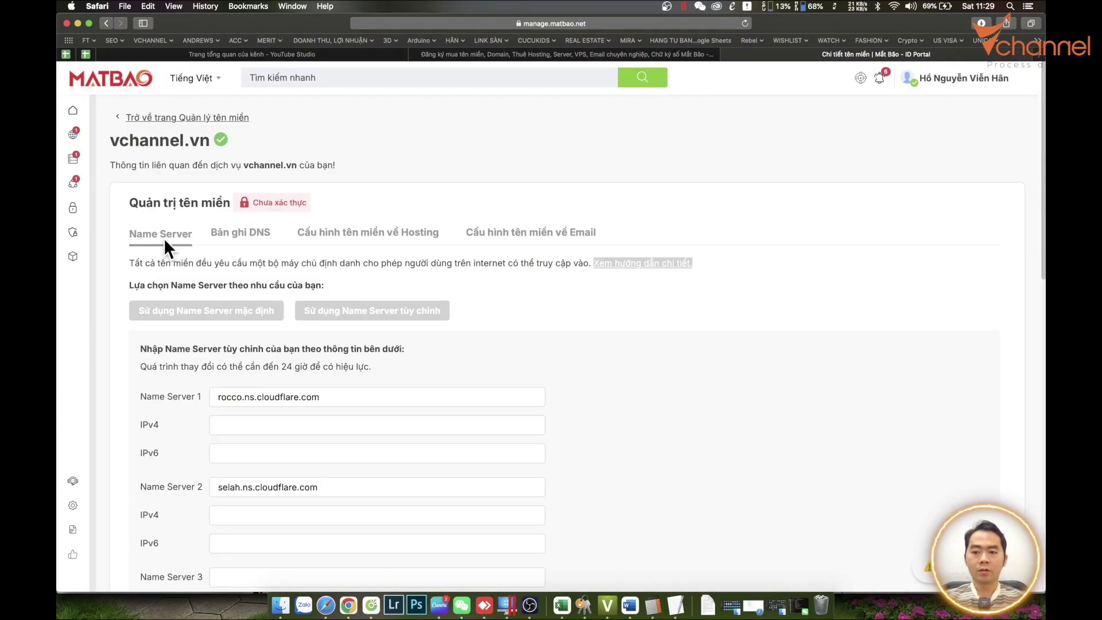
scroll(406, 288, down, 5)
drag(224, 256, 417, 259)
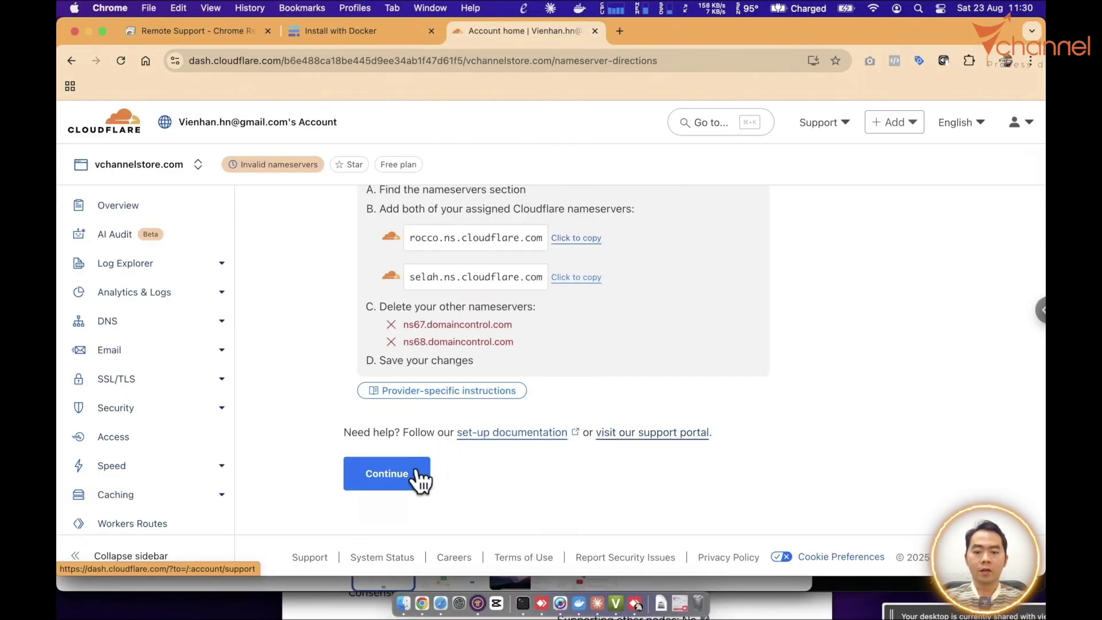
- Confirm the nameserver update and review the 24-hour notice and 'Cloudflare is now protecting your site' message
click(416, 478)
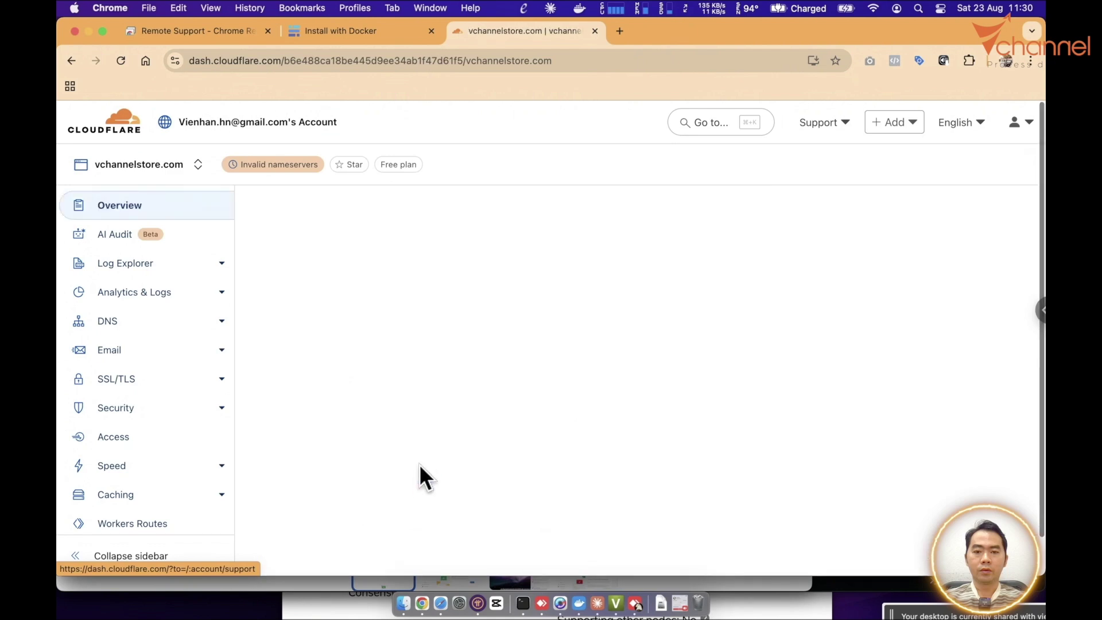
scroll(522, 402, down, 5)
scroll(522, 403, down, 2)
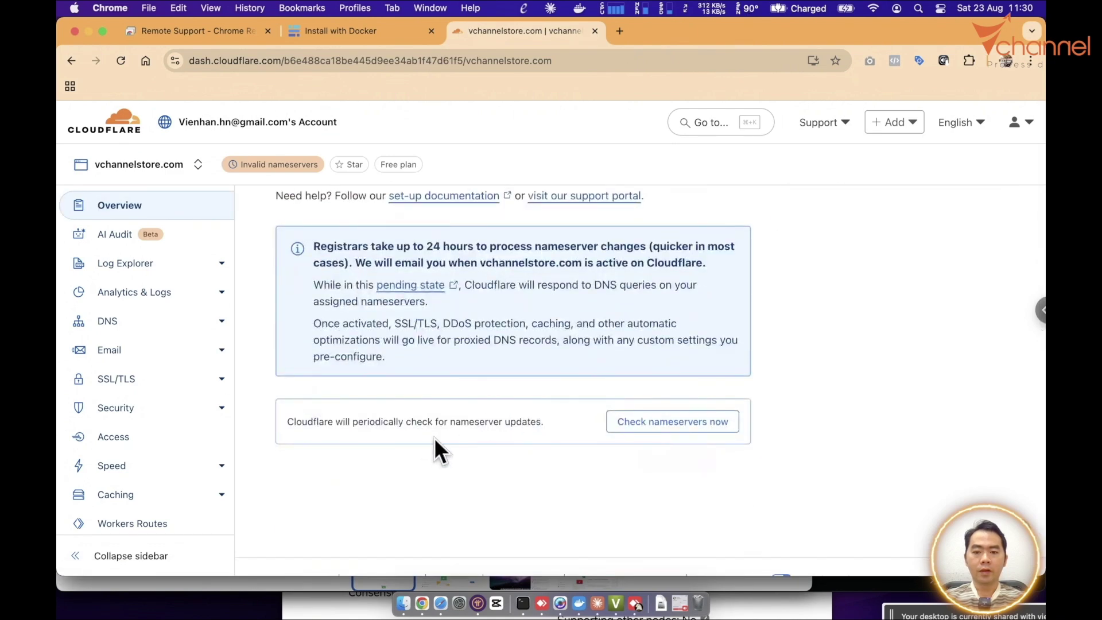
mouse_move(312, 246)
mouse_down()
mouse_move(351, 325)
mouse_move(392, 325)
mouse_up()
click(340, 325)
drag(416, 246, 461, 241)
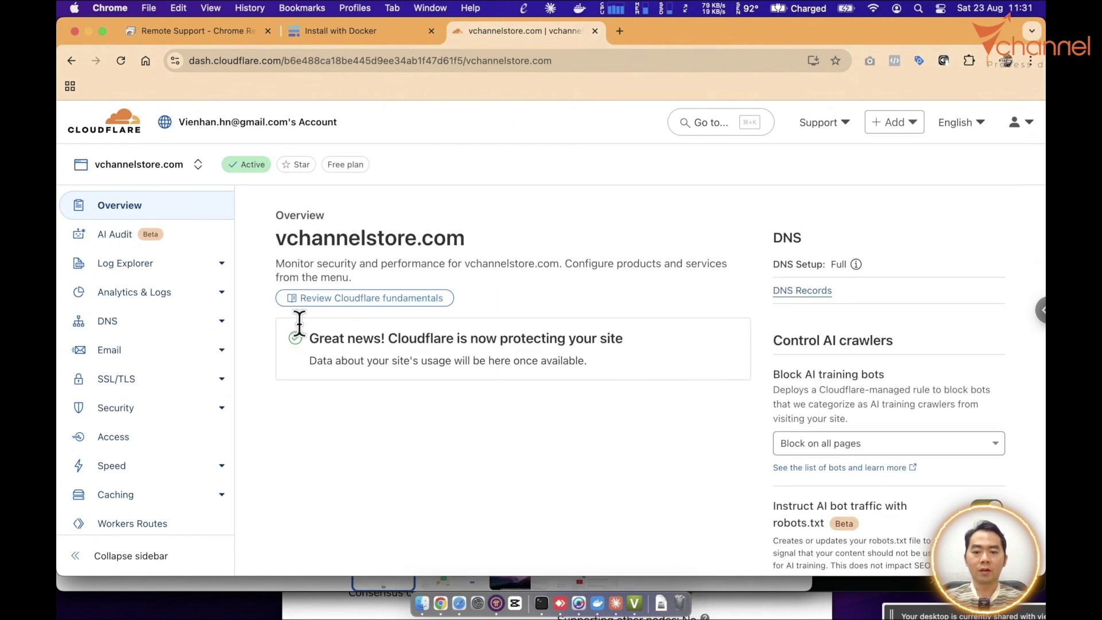
drag(306, 337, 521, 349)
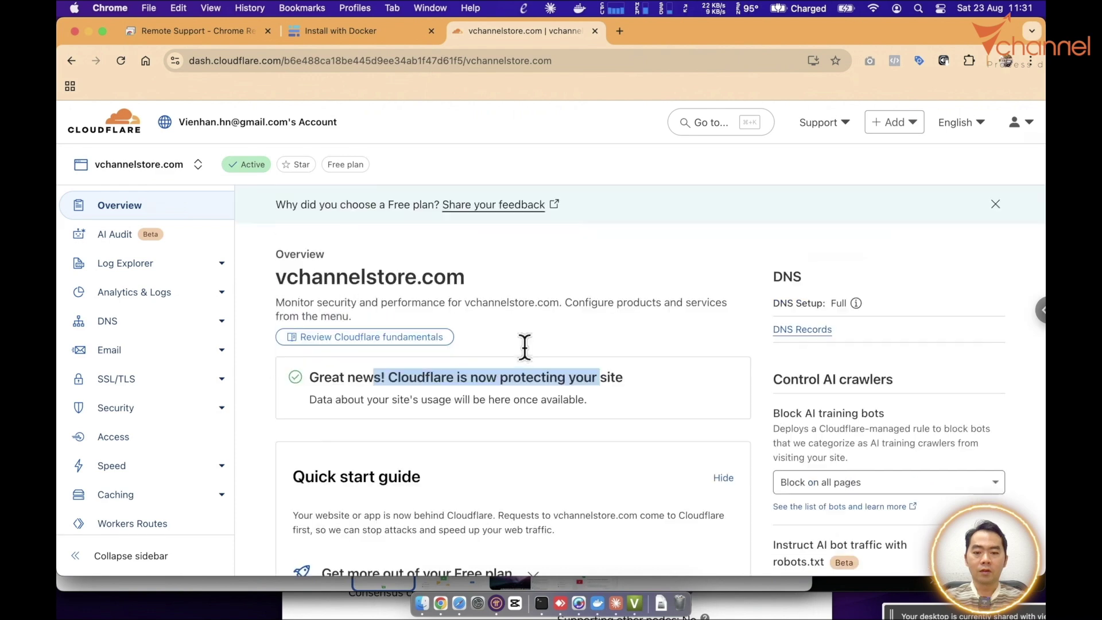
scroll(521, 352, down, 3)
scroll(520, 353, up, 3)
- Return to Account home and navigate to Zero Trust > Networks > Tunnels
click(138, 131)
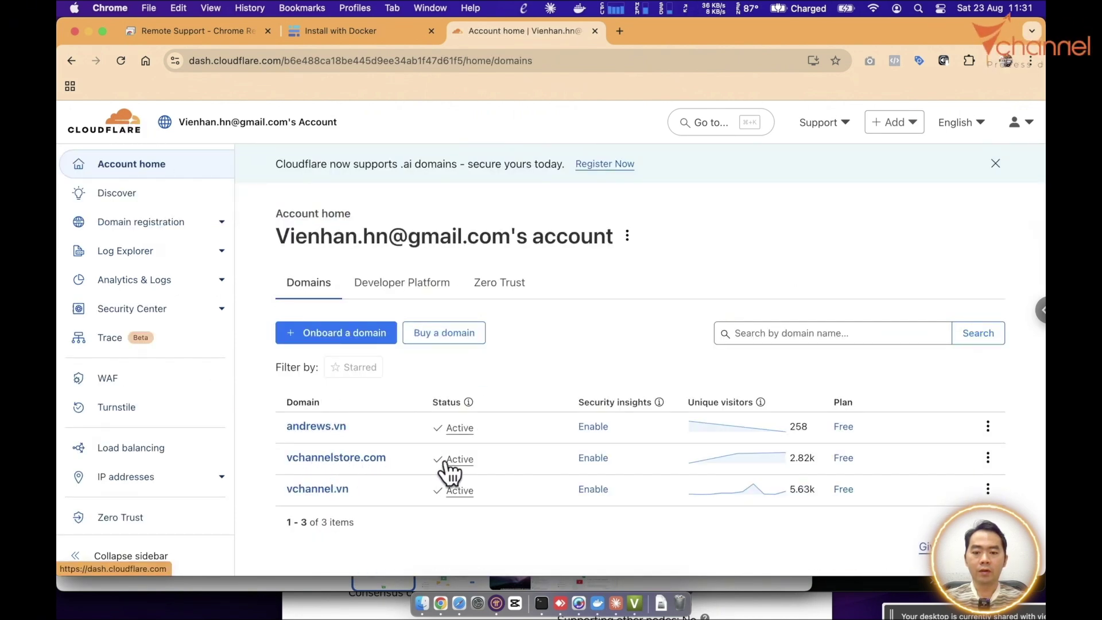
scroll(164, 382, down, 2)
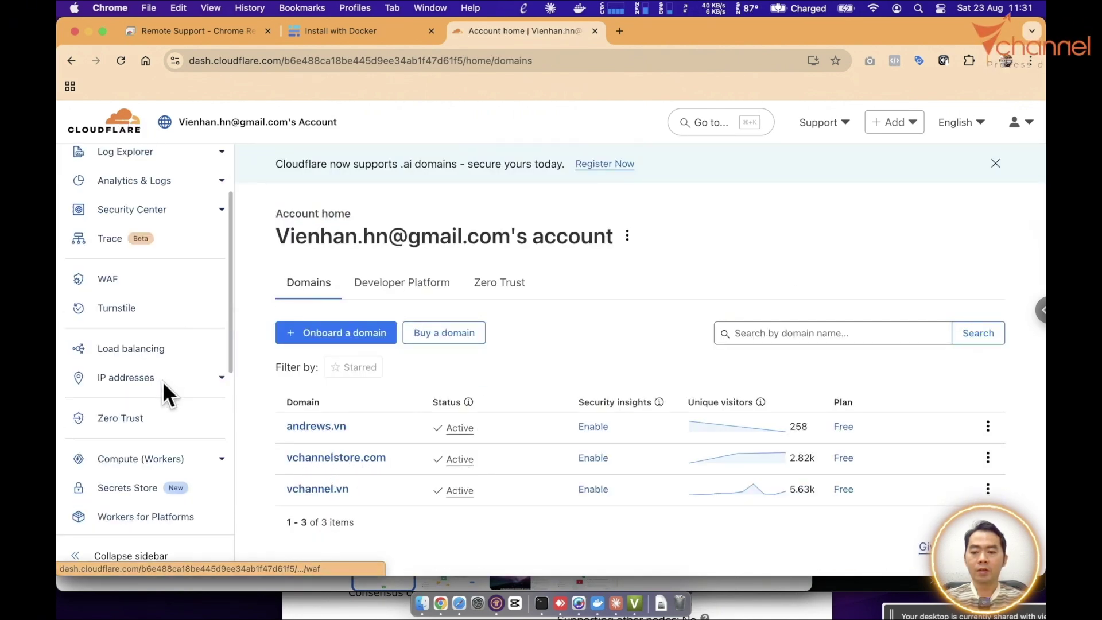
click(121, 418)
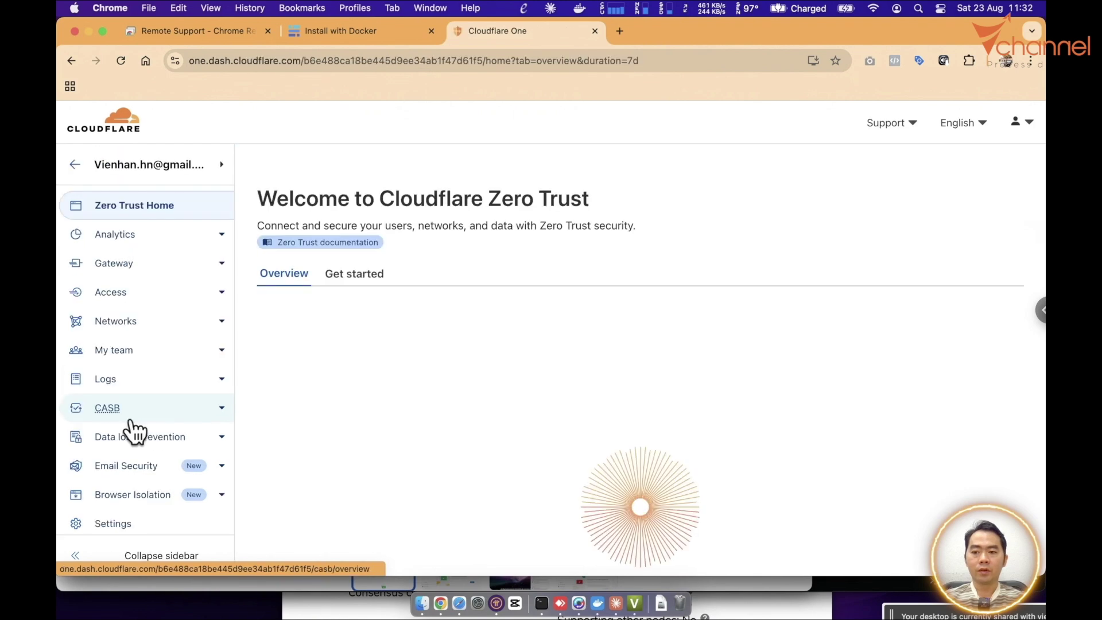
click(170, 328)
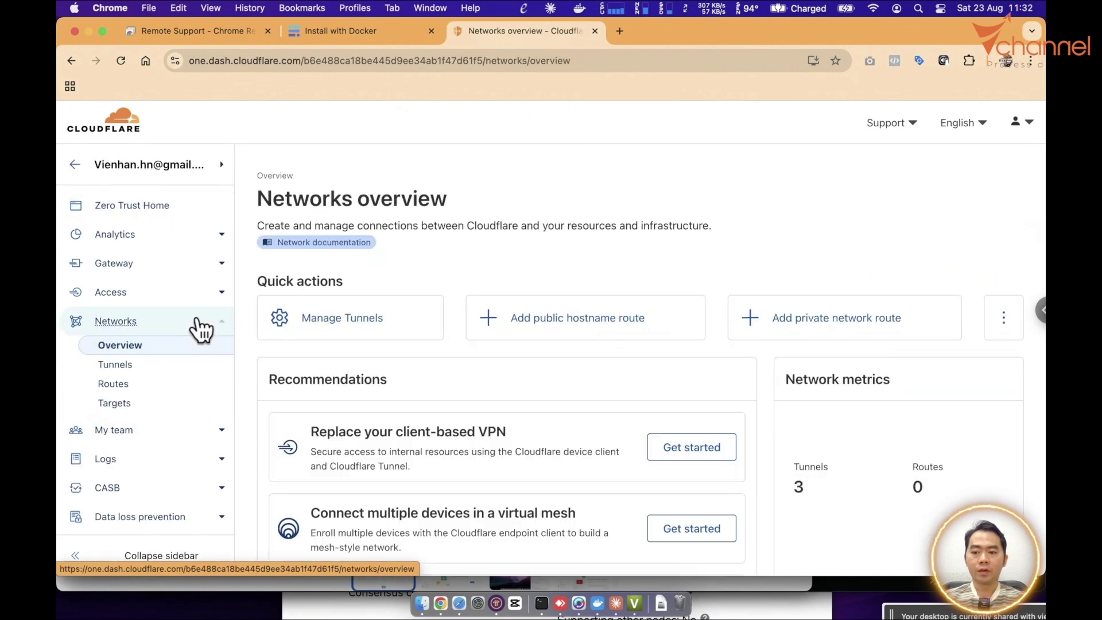
click(115, 366)
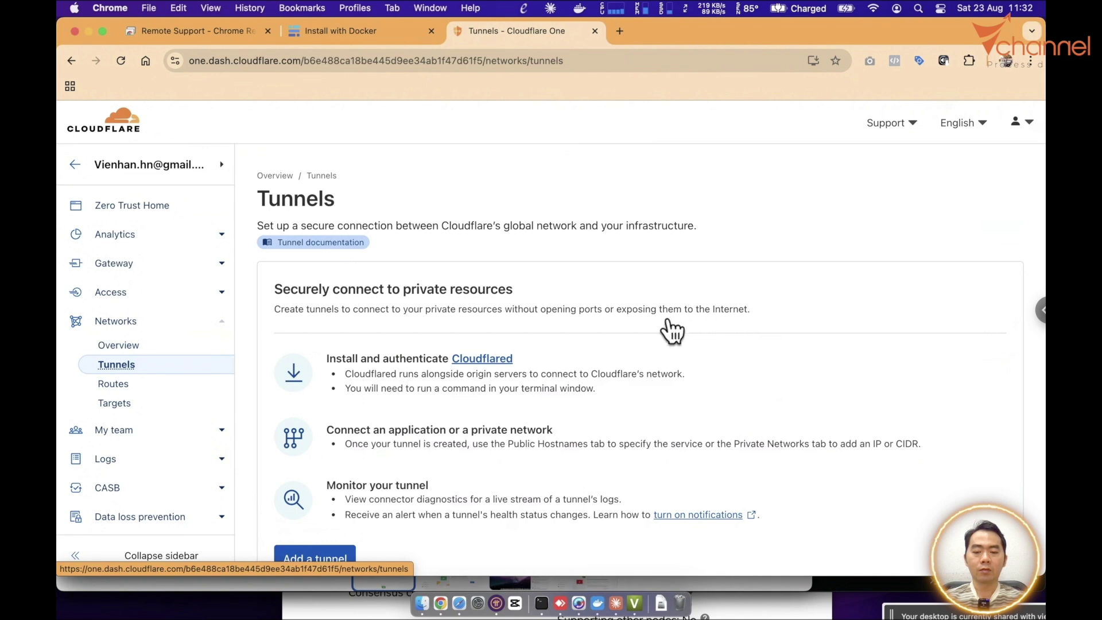
scroll(672, 331, down, 1)
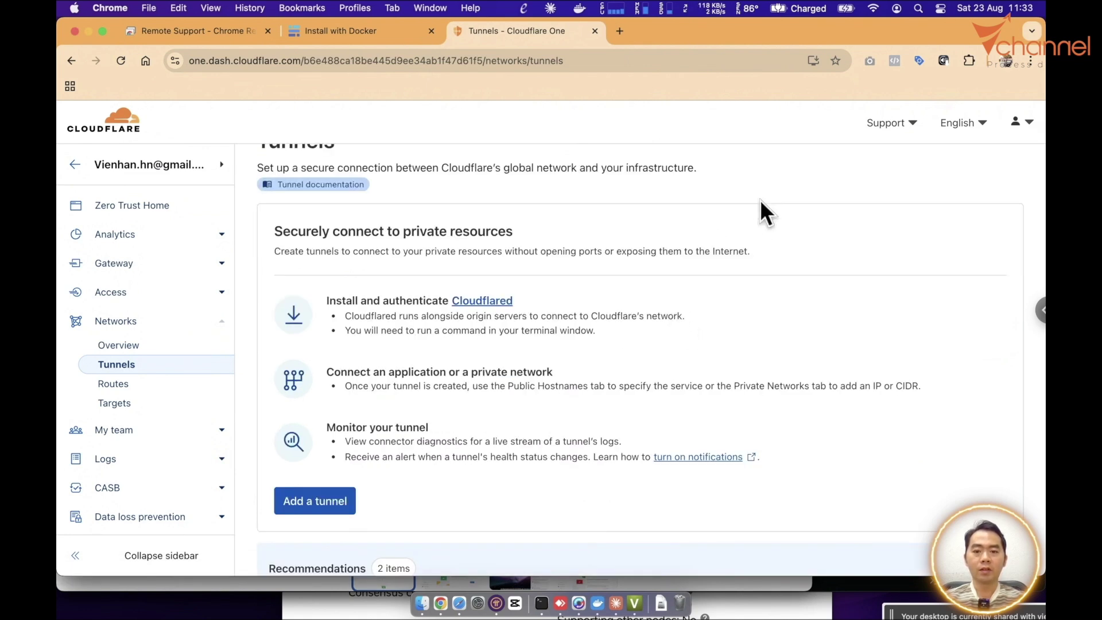
- Create a new Cloudflared tunnel with a name and save it
click(342, 494)
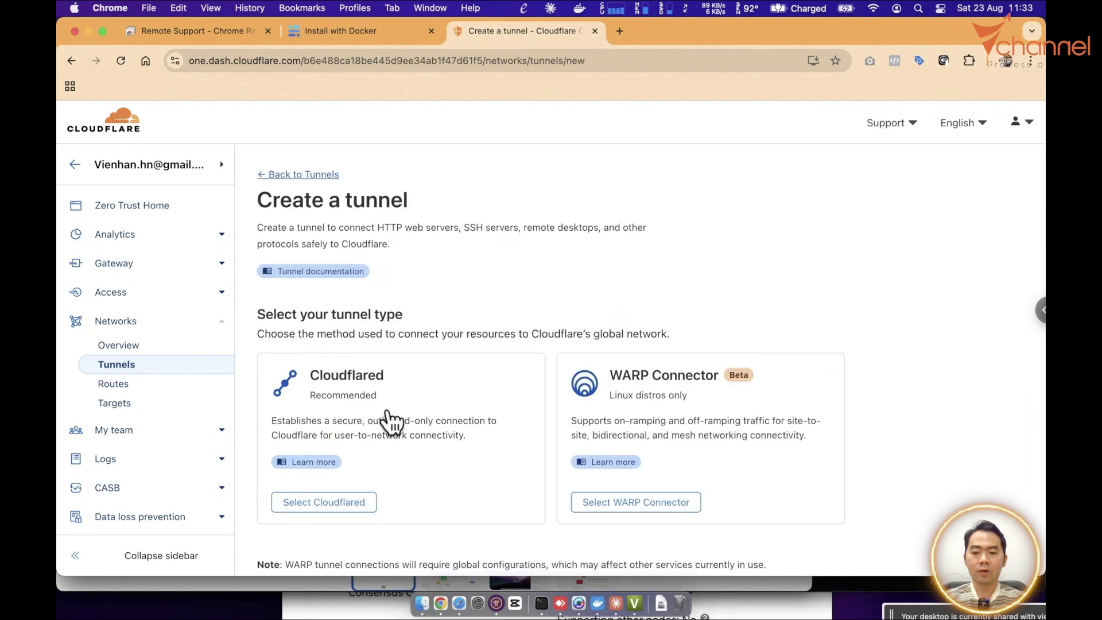
click(323, 504)
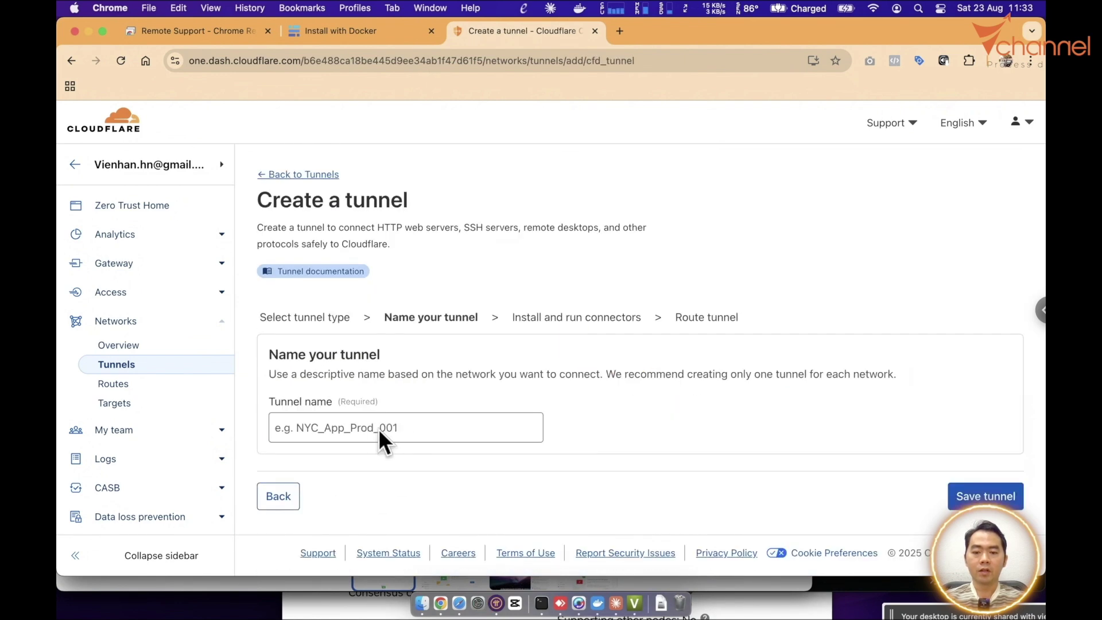
click(353, 426)
text(Baserow VchannelStore)
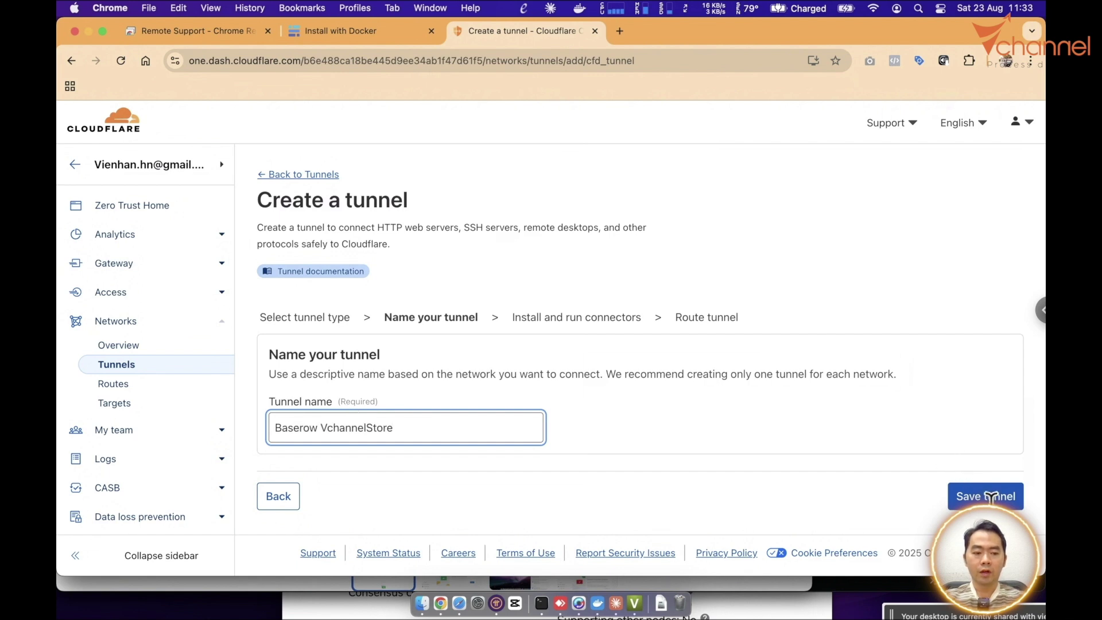
click(987, 496)
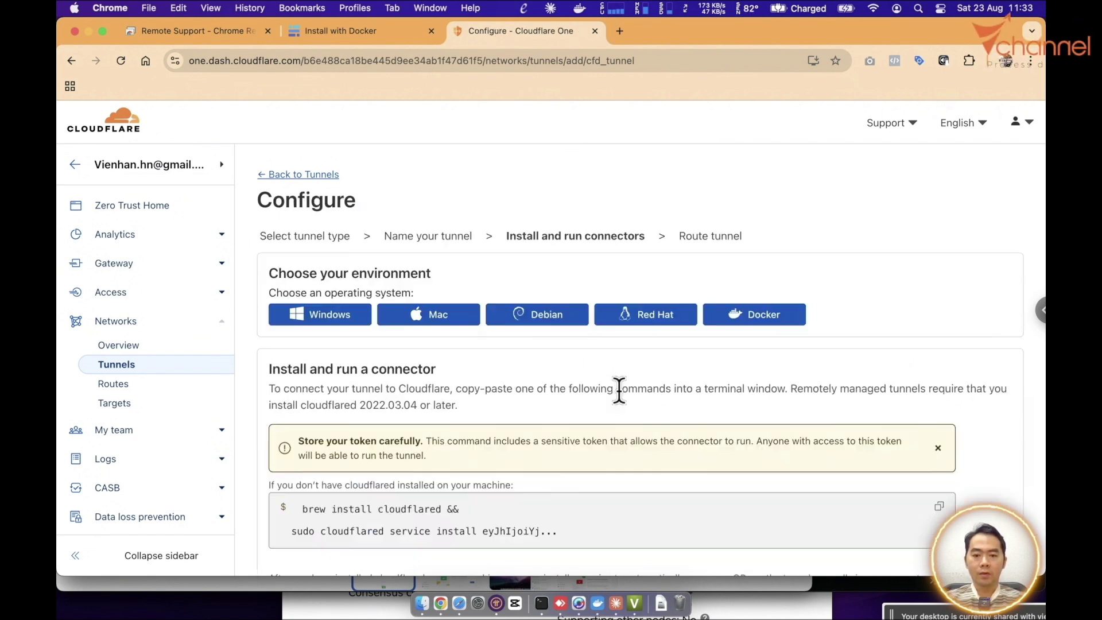
scroll(619, 390, down, 1)
scroll(611, 389, down, 2)
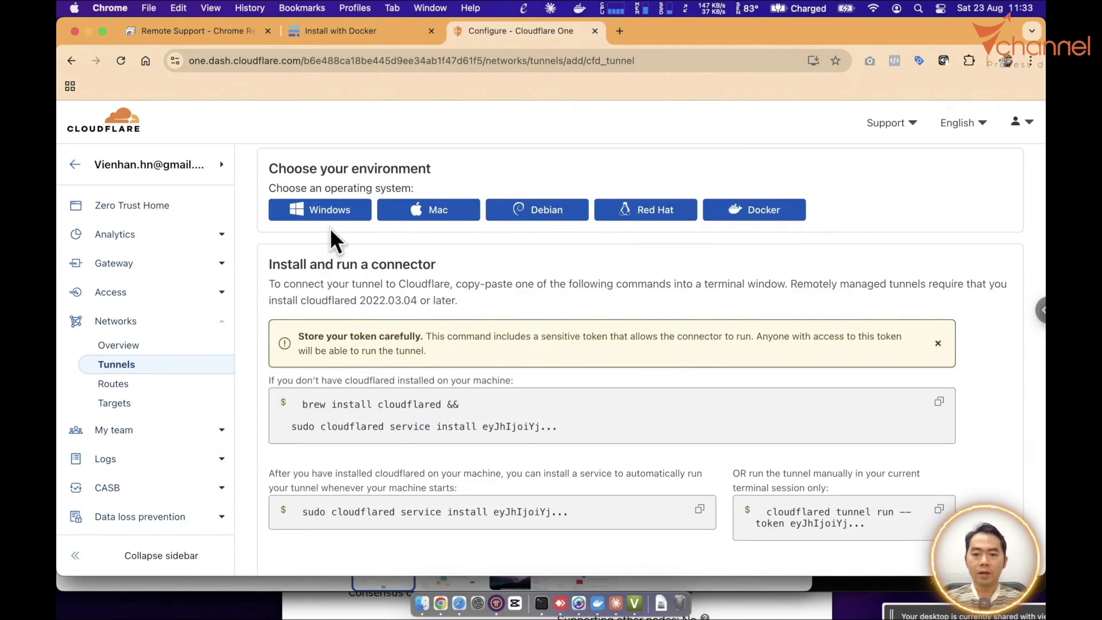
- Browse the Red Hat and Docker connector install options, then show the Mac commands
click(428, 216)
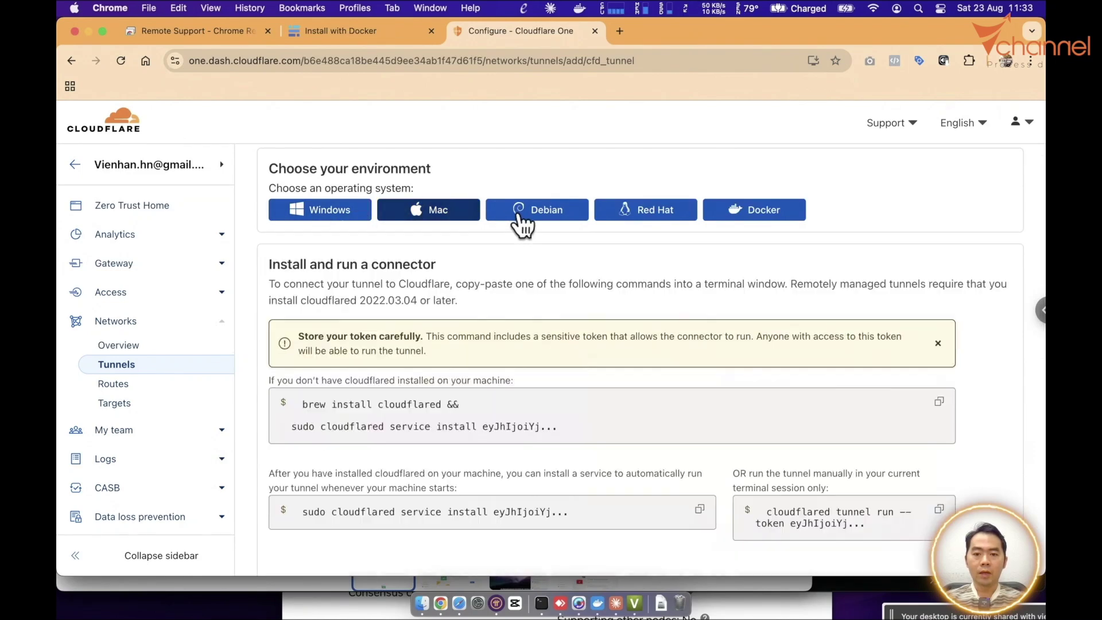
click(520, 221)
click(664, 224)
click(758, 216)
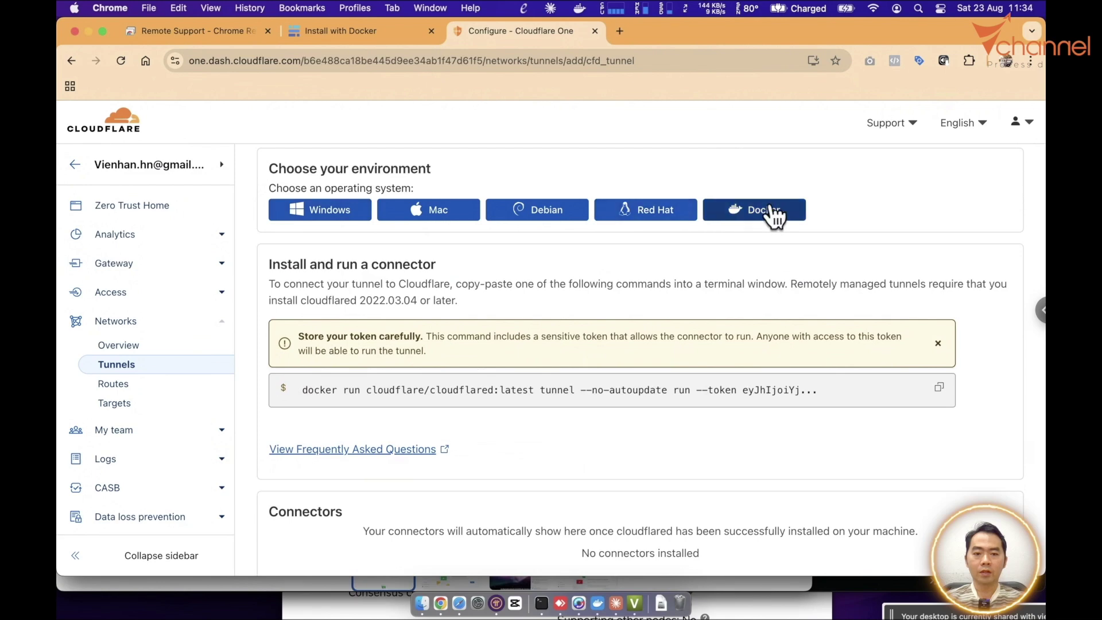
click(441, 215)
scroll(552, 345, down, 2)
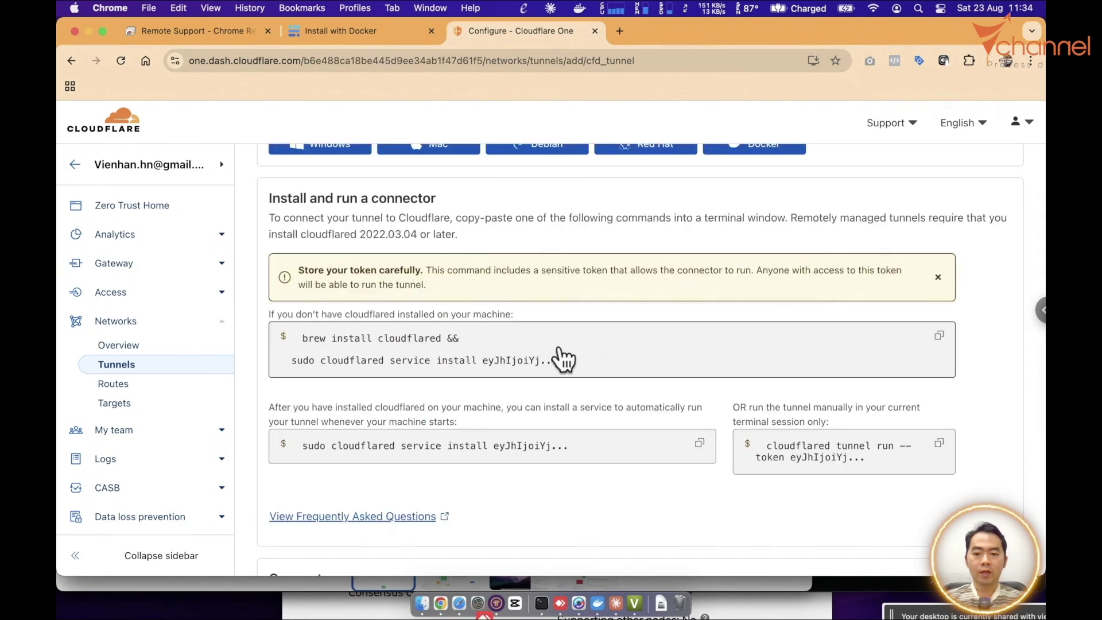
- Install the cloudflared service in a new Terminal session with the copied command and admin password
click(939, 337)
click(542, 603)
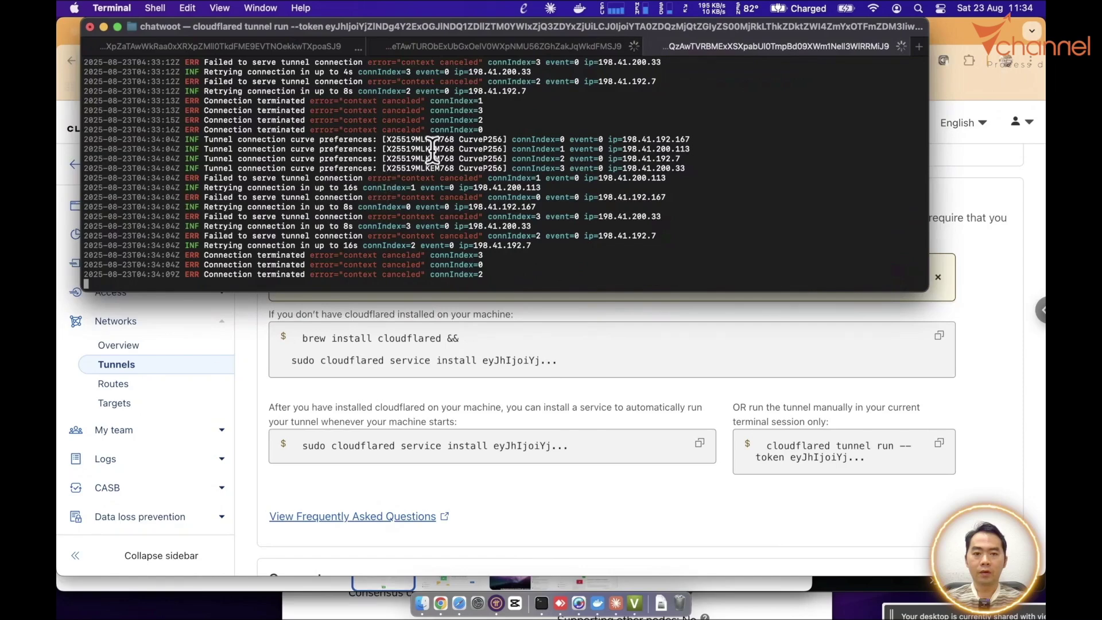
key(super+t)
click(541, 321)
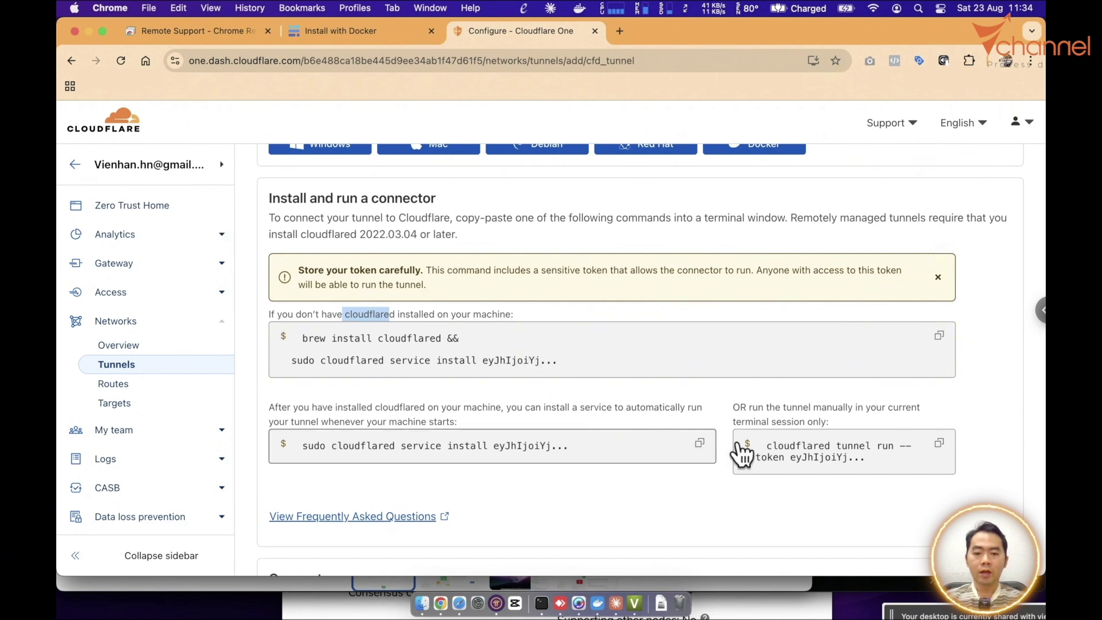
key(super+Tab)
key(super+v)
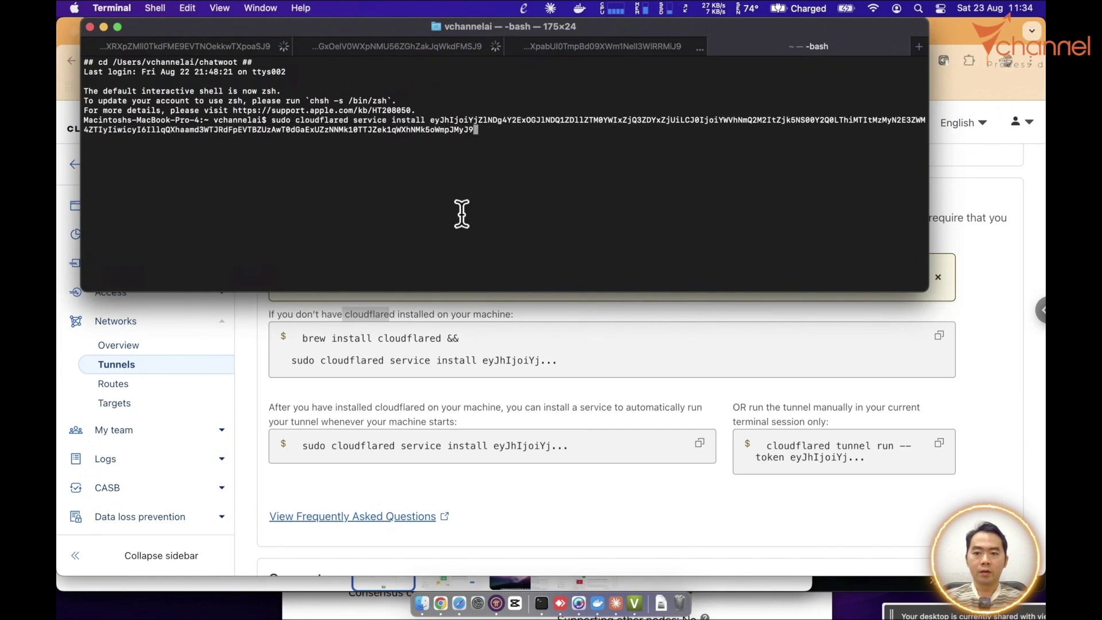
key(Return)
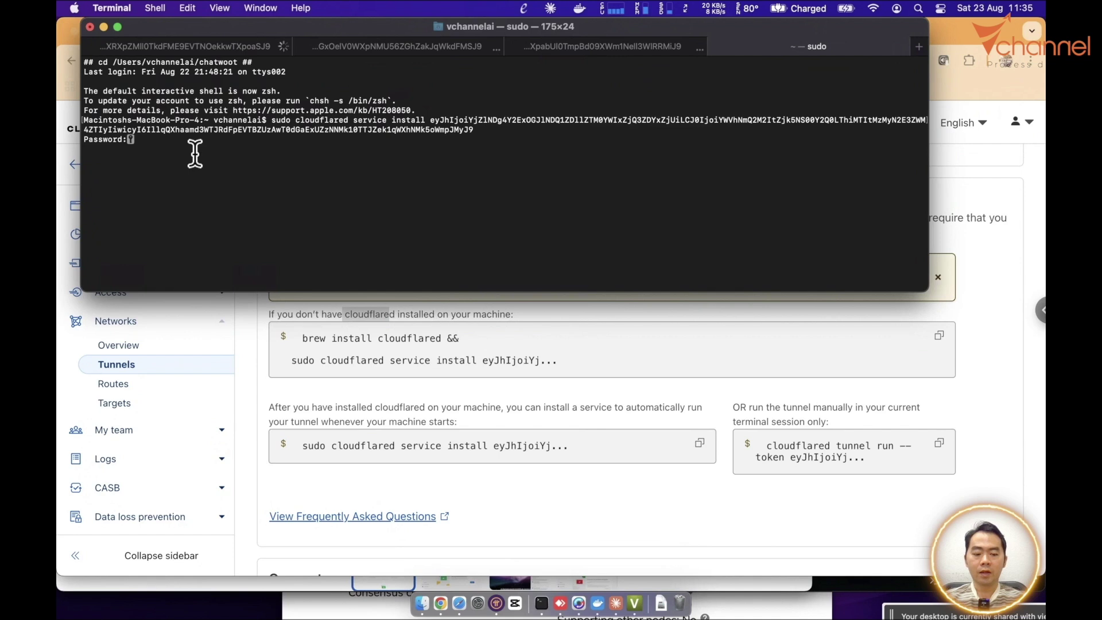
key(Return)
key(Return)
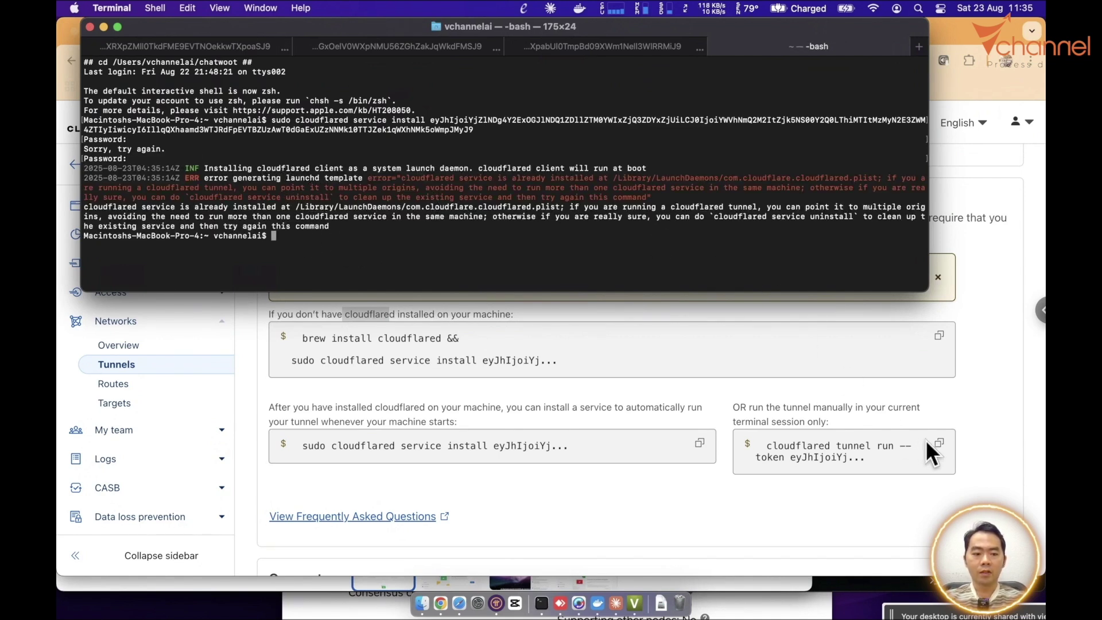
- Run the 'cloudflared tunnel run --token' command in Terminal and check the connector shows Connected
click(940, 457)
key(super+Tab)
key(super+v)
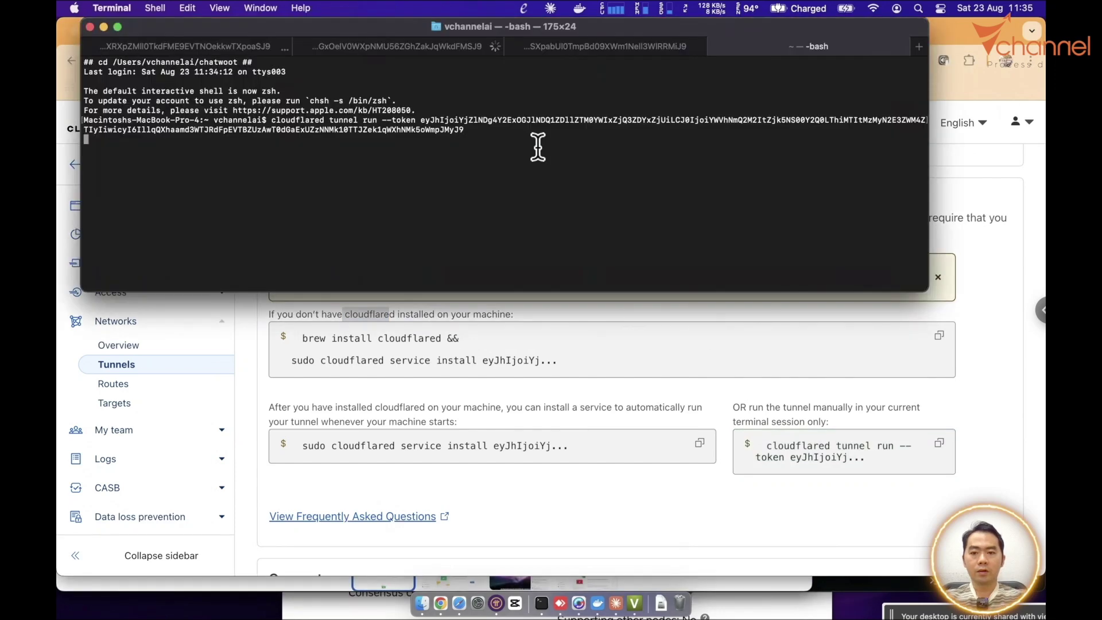
key(Return)
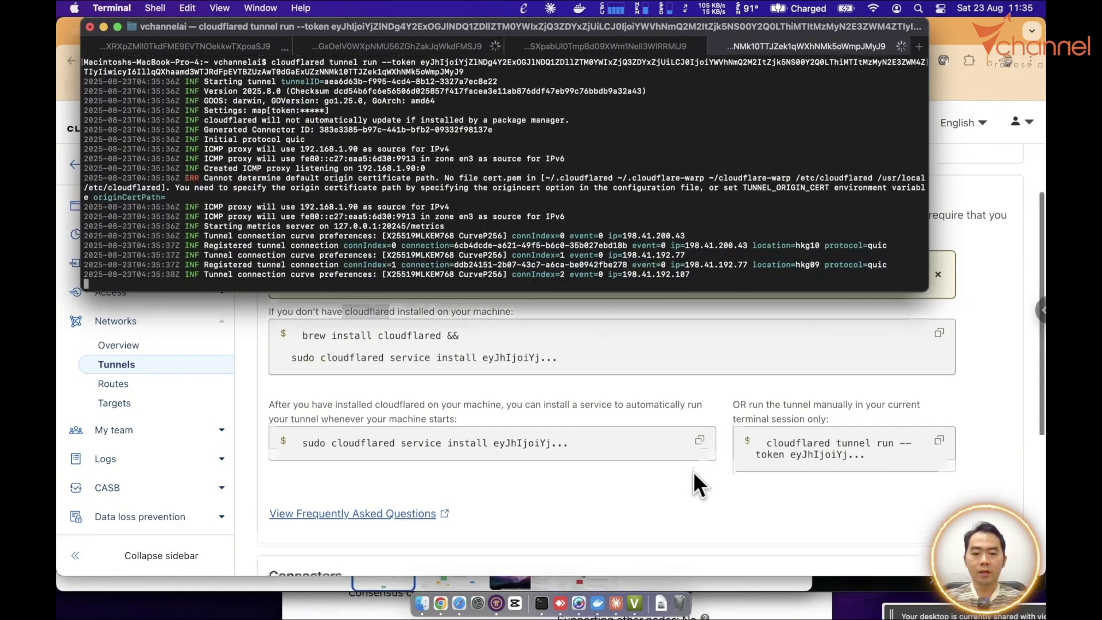
scroll(694, 471, down, 3)
scroll(693, 472, down, 3)
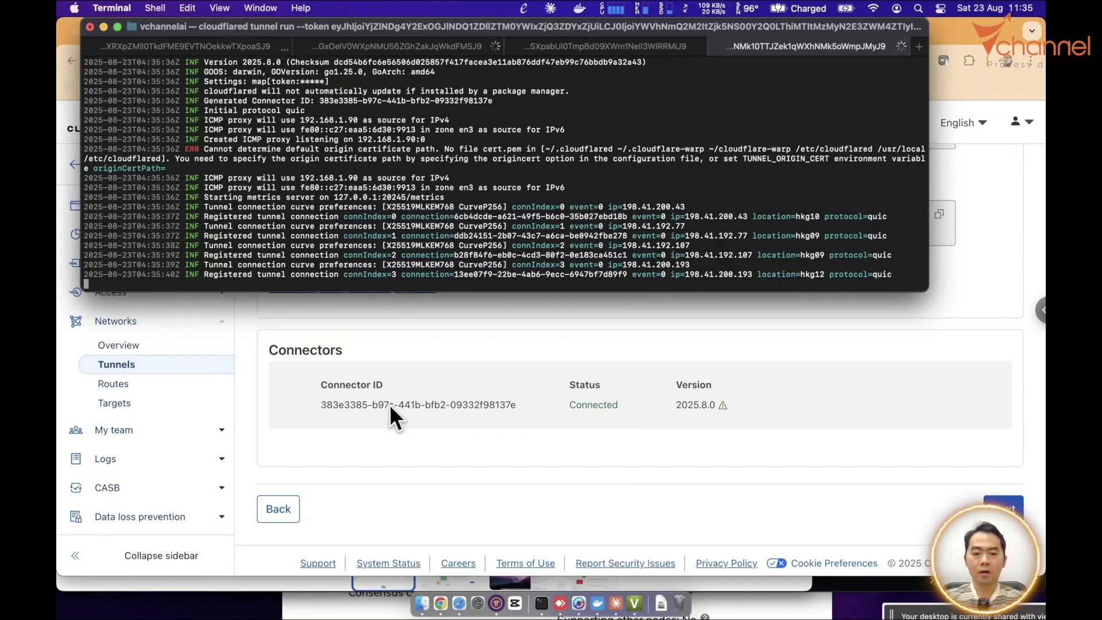
click(614, 430)
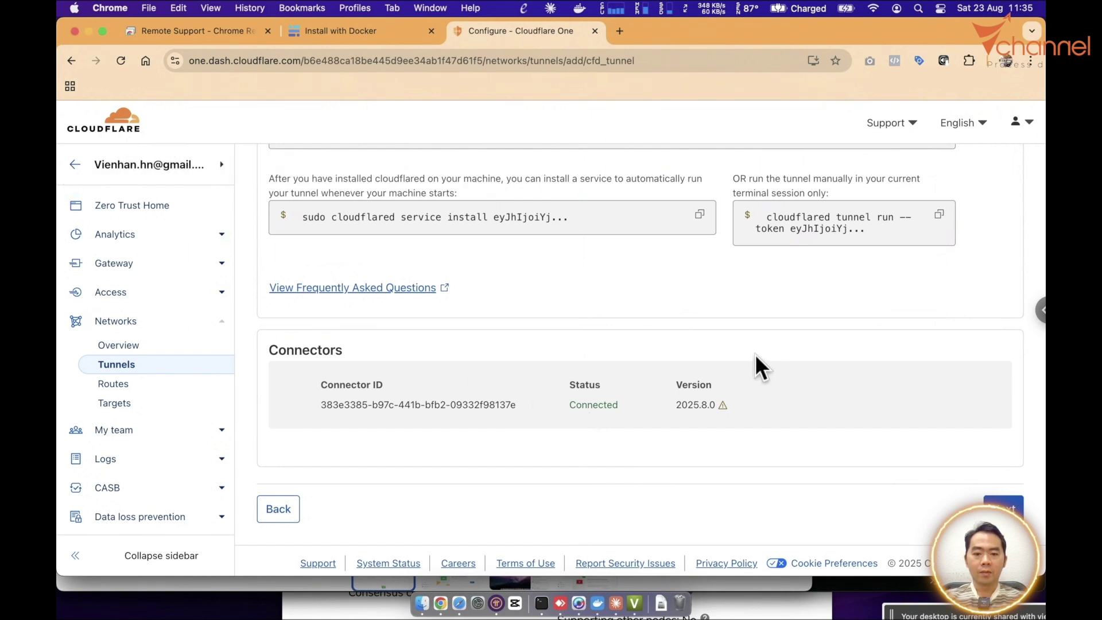
- Route the public hostname subdomain baserow on domain vchannelstore.com
click(1004, 506)
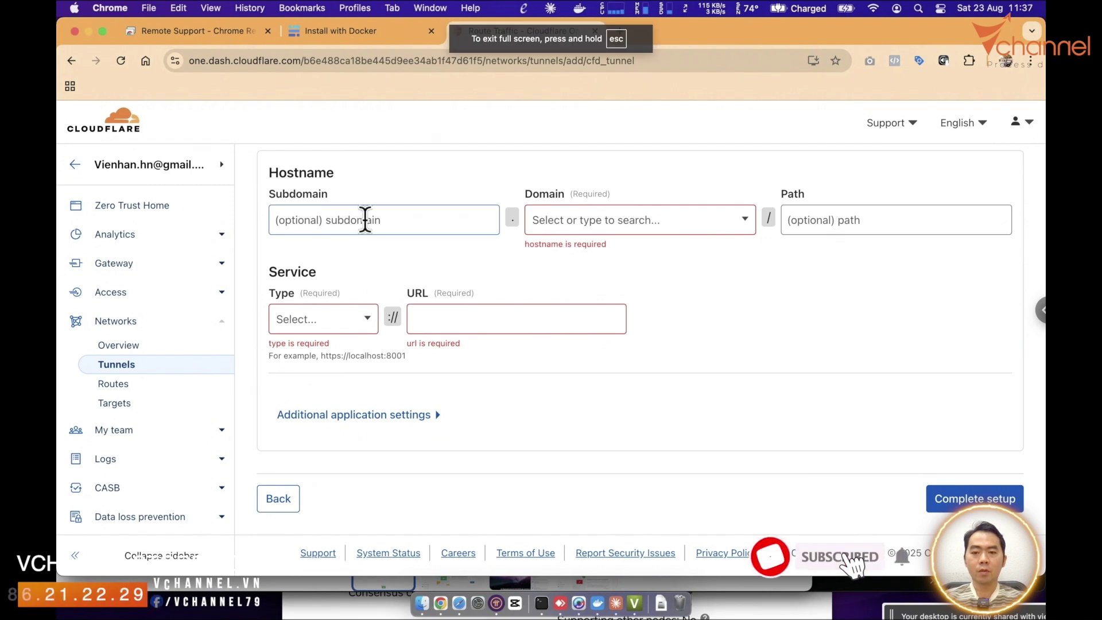
text(baserow)
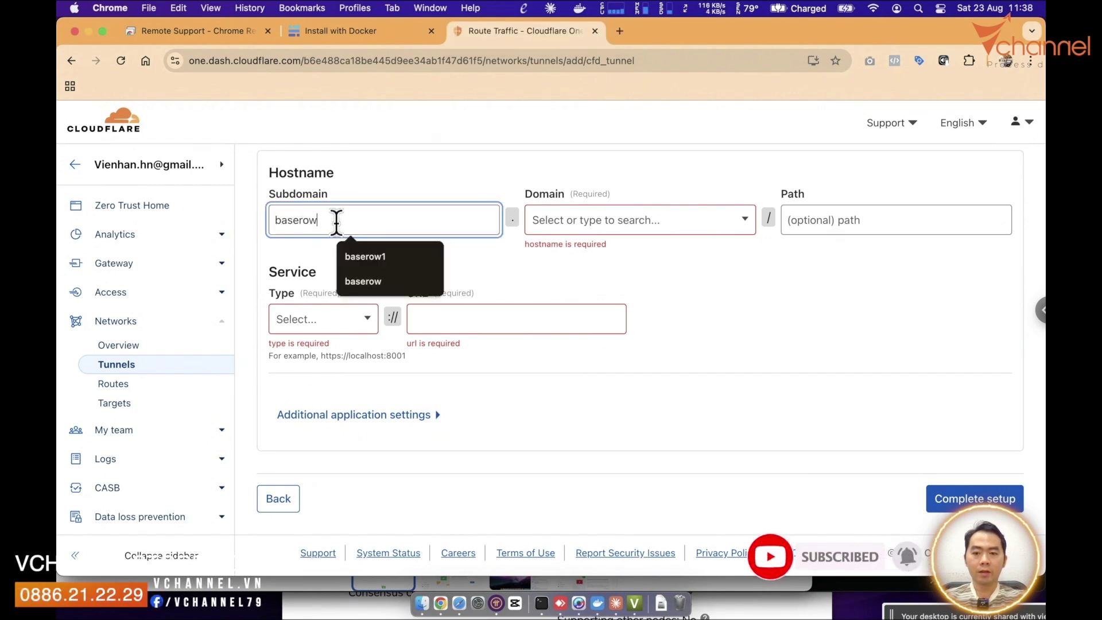
click(611, 221)
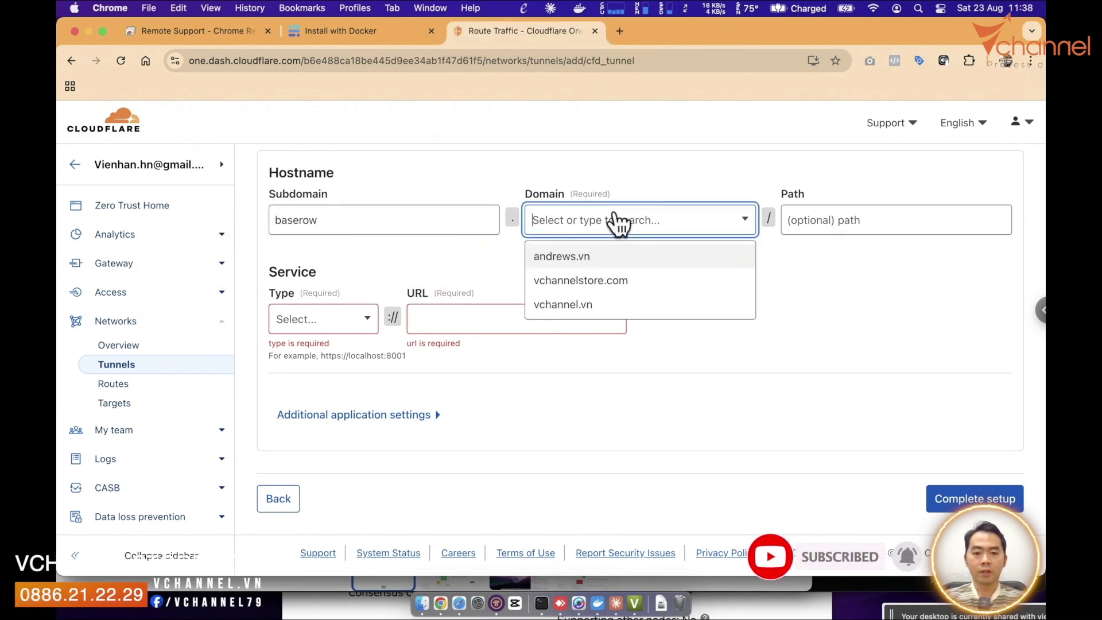
click(601, 285)
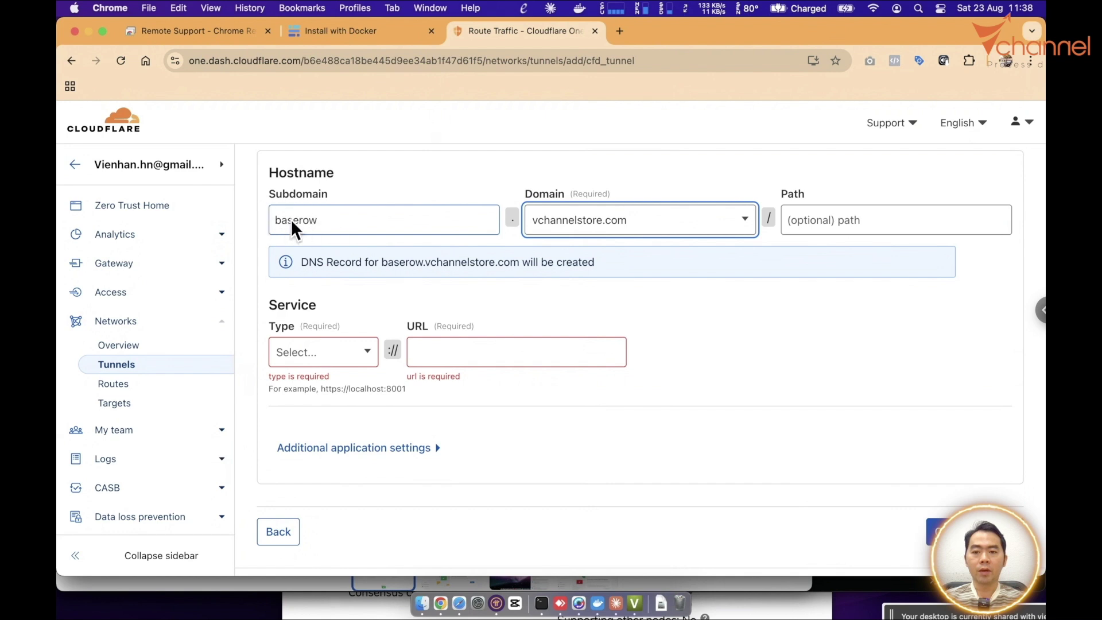
- Set the service type to HTTP with a localhost URL, checking Baserow's port 8084 in Docker Desktop
click(316, 357)
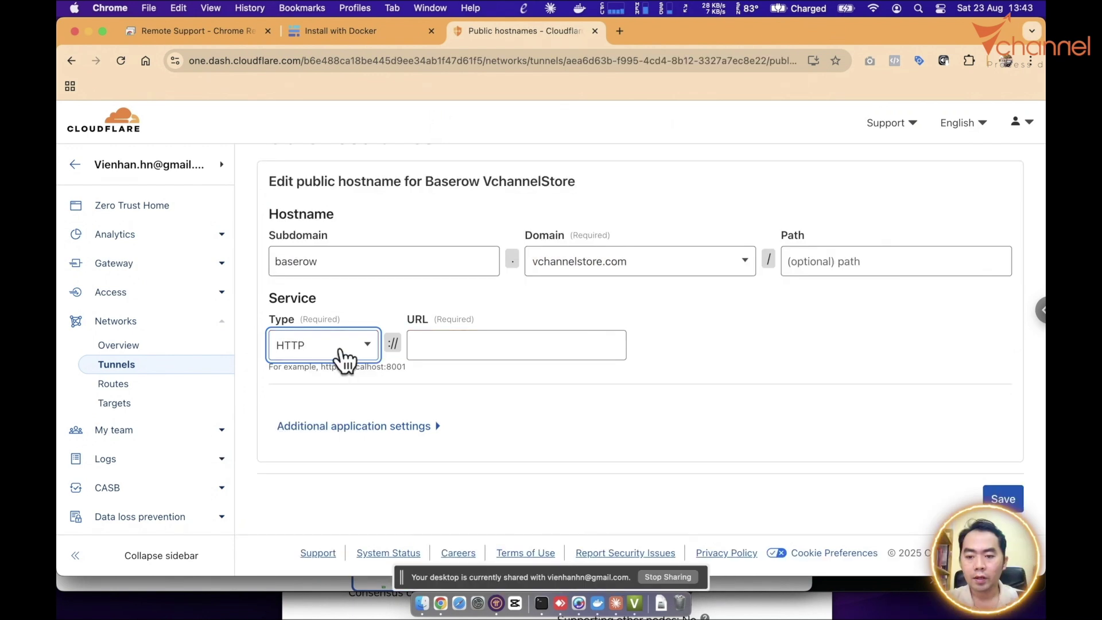
click(336, 355)
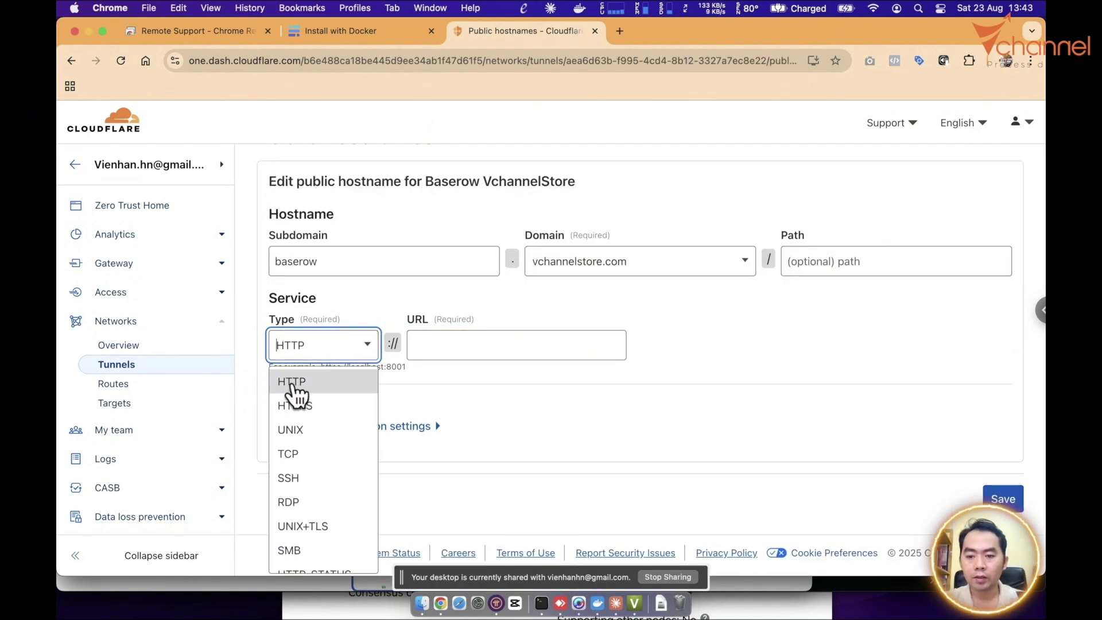
click(466, 340)
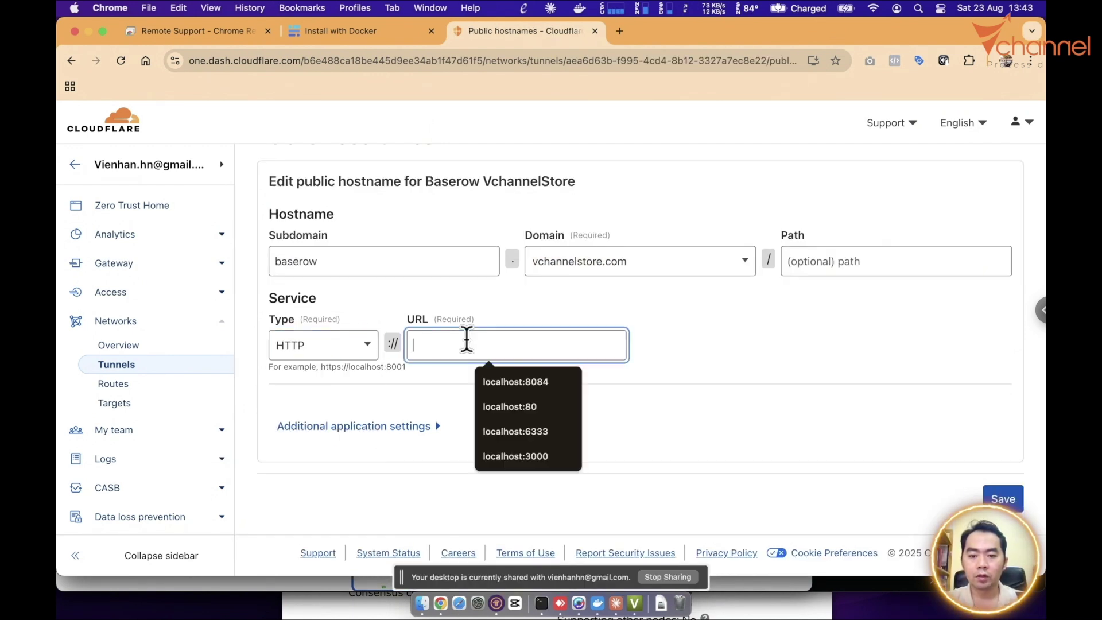
text(localhost)
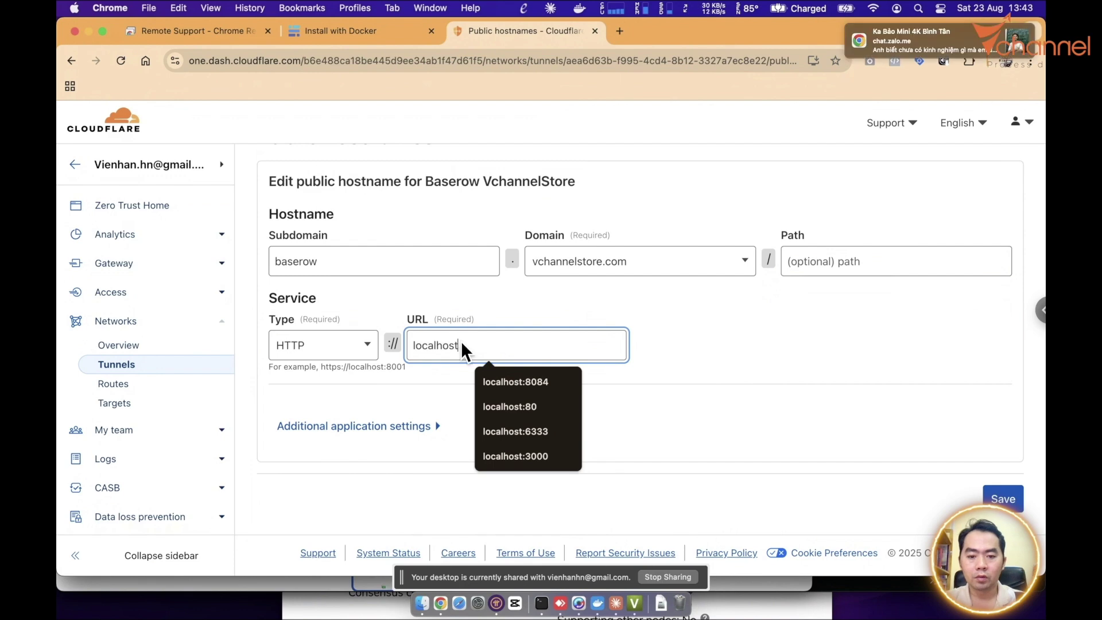
text(:808)
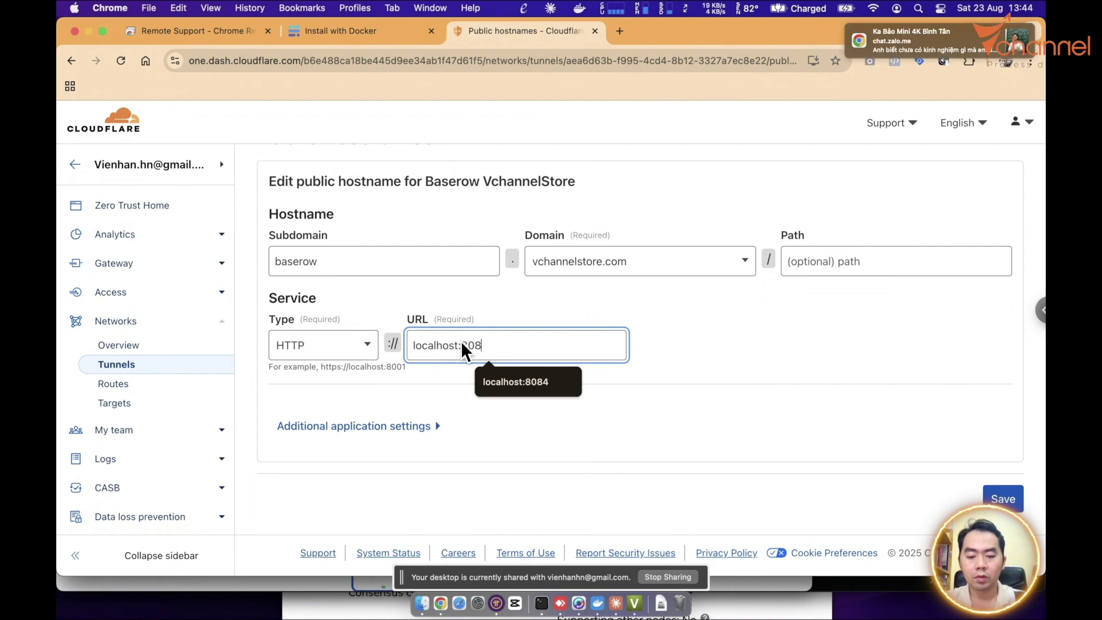
text(4)
click(599, 606)
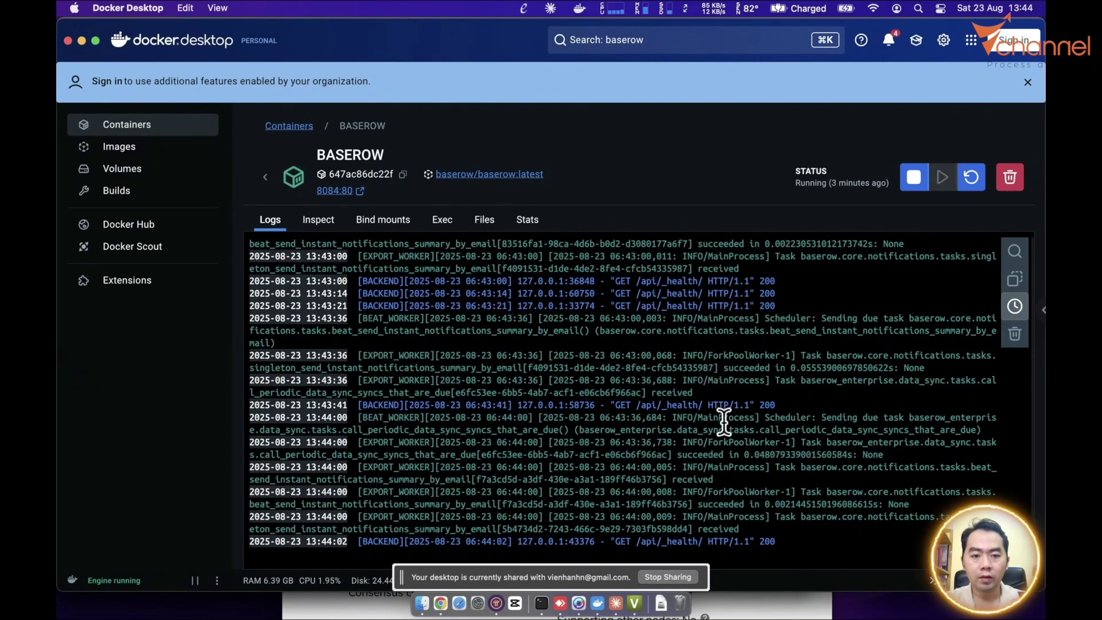
key(super+Tab)
click(1002, 499)
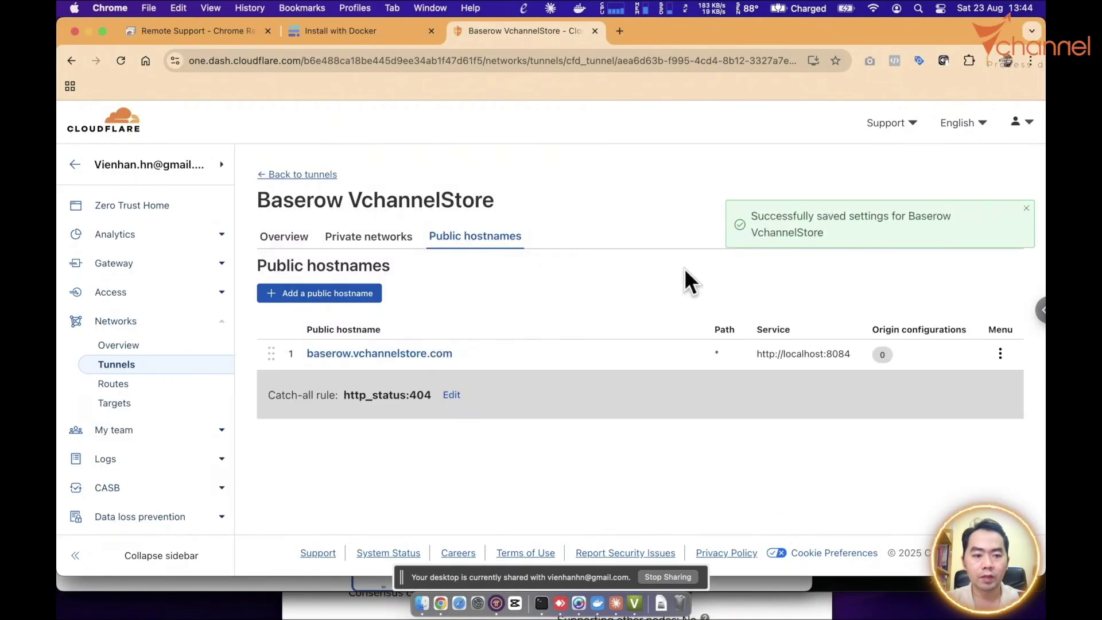
key(super+Tab)
- View the running BASEROW container's details and logs in Docker Desktop
click(134, 129)
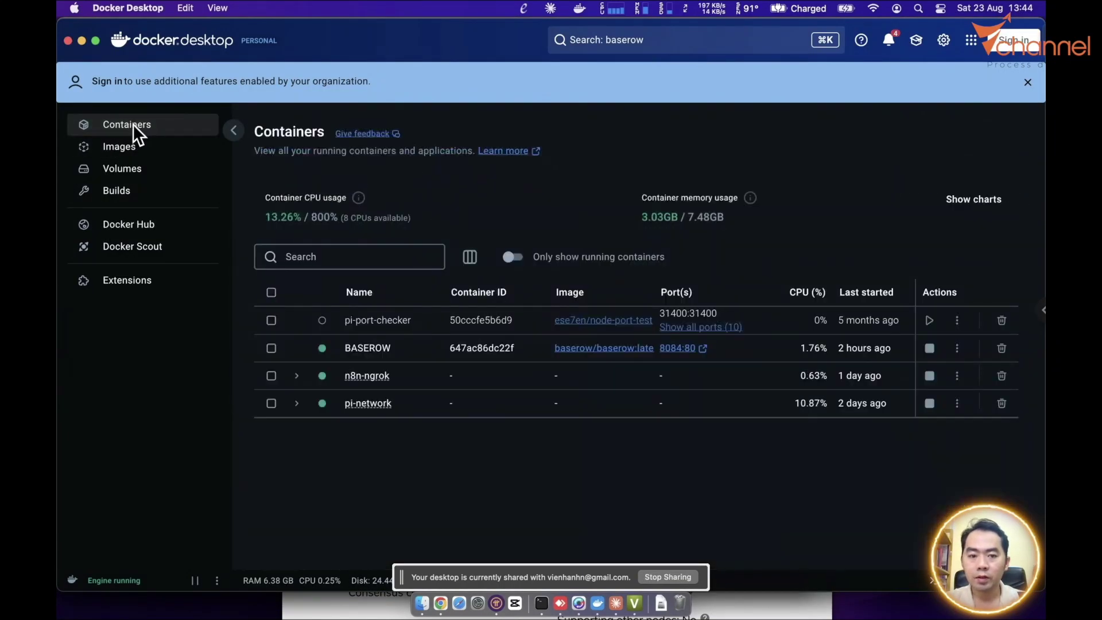
mouse_move(957, 348)
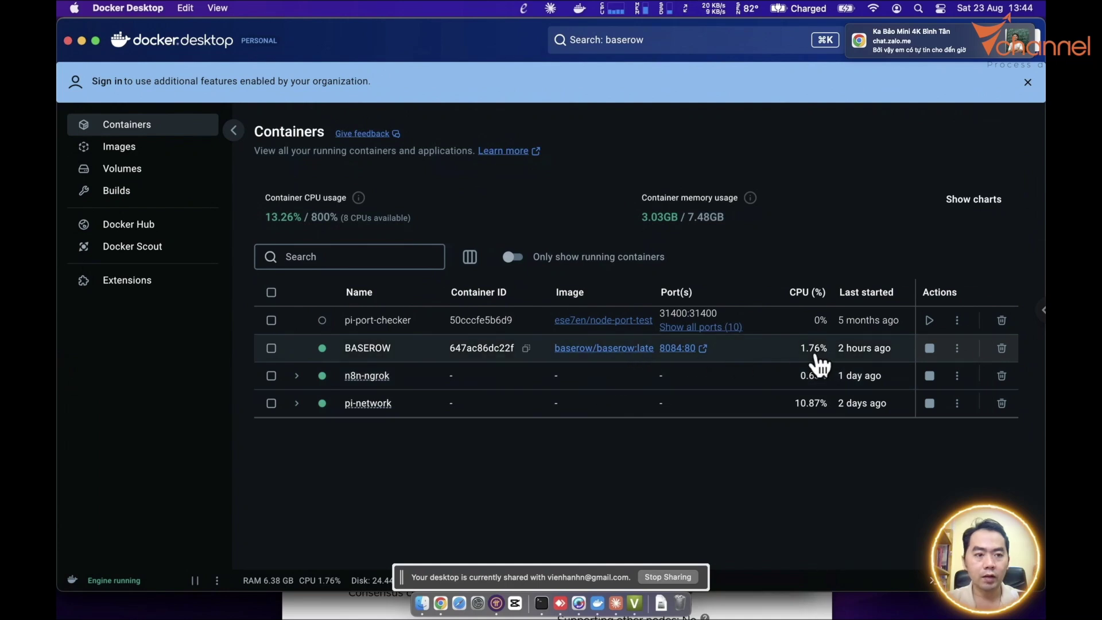
click(957, 349)
click(796, 185)
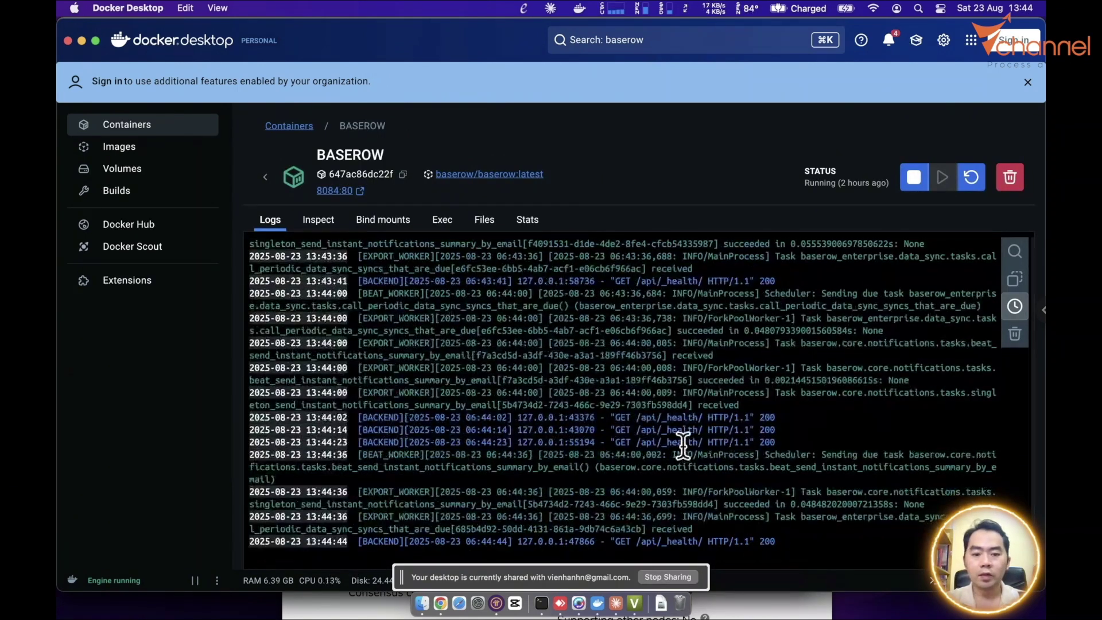
key(super+Tab)
text(ba)
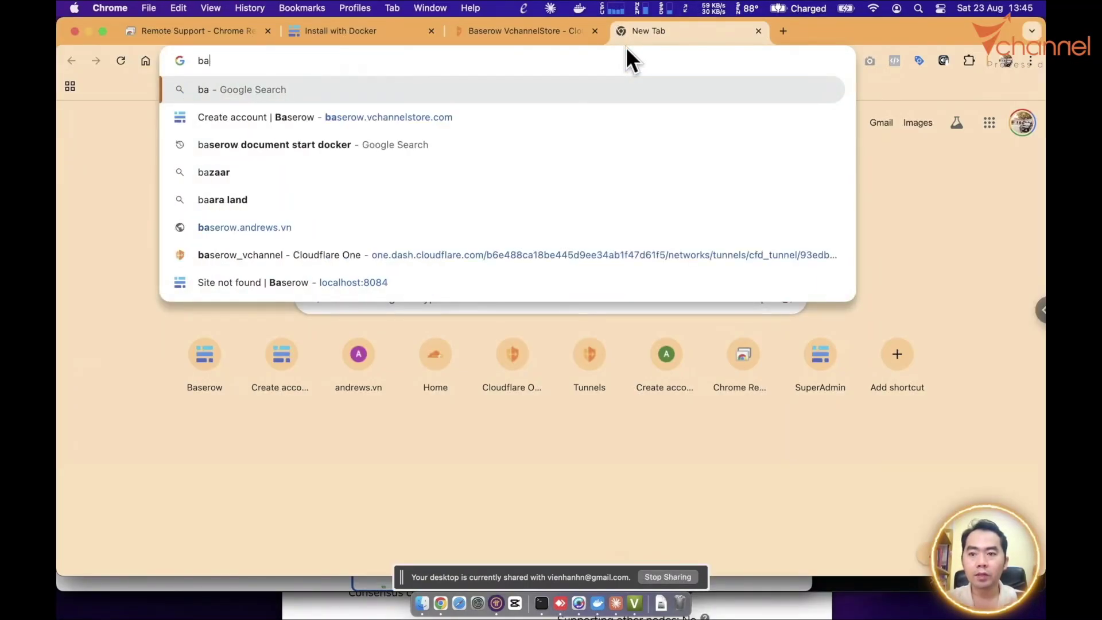
text(e)
- Load baserow.vchannelstore.com and review the Baserow Create account form
key(BackSpace)
text(serow.v)
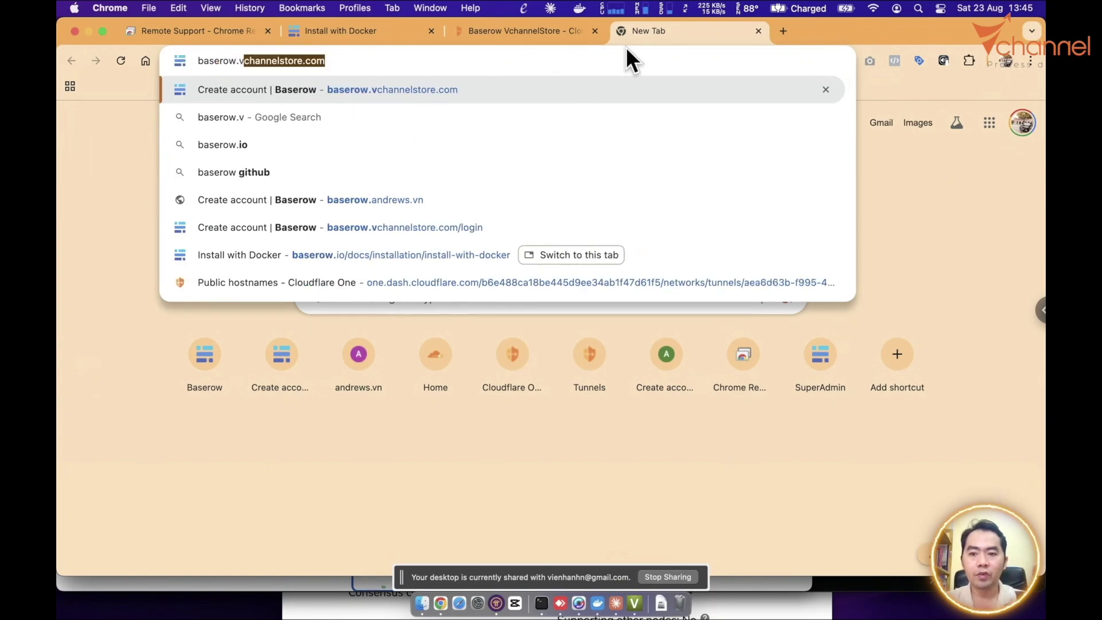
text(channelst)
key(Return)
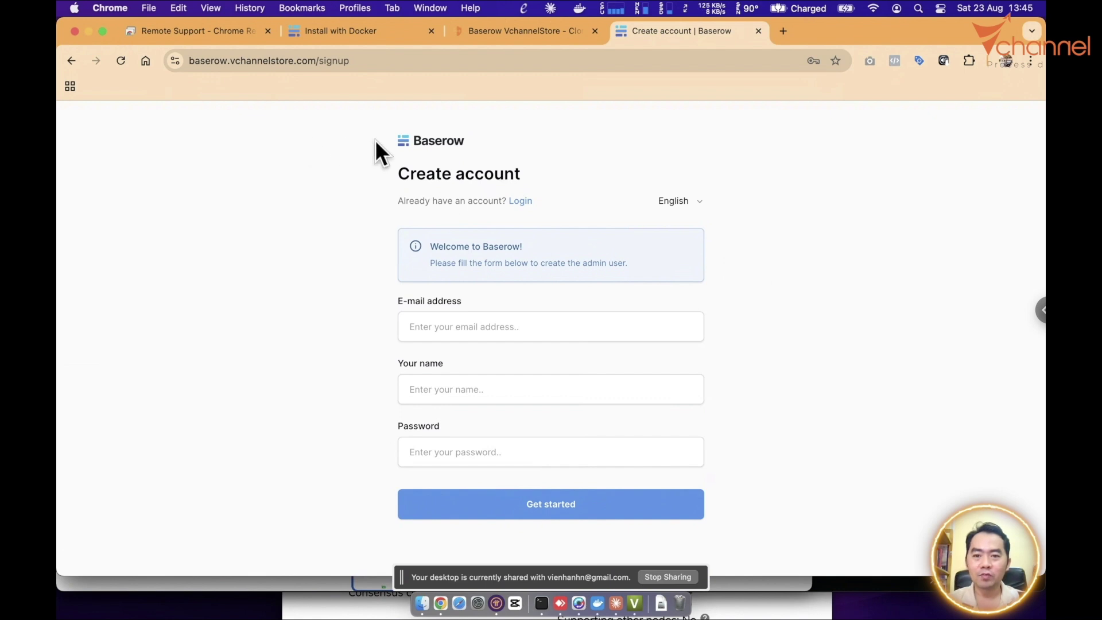
drag(376, 141, 645, 215)
click(793, 463)
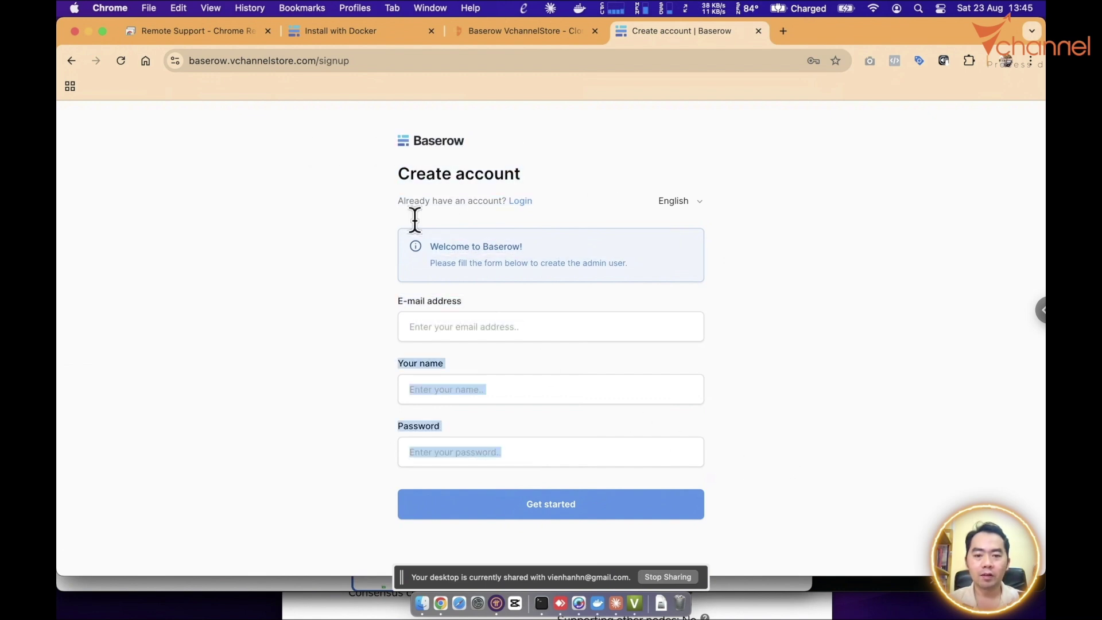
drag(791, 466, 362, 128)
click(320, 191)
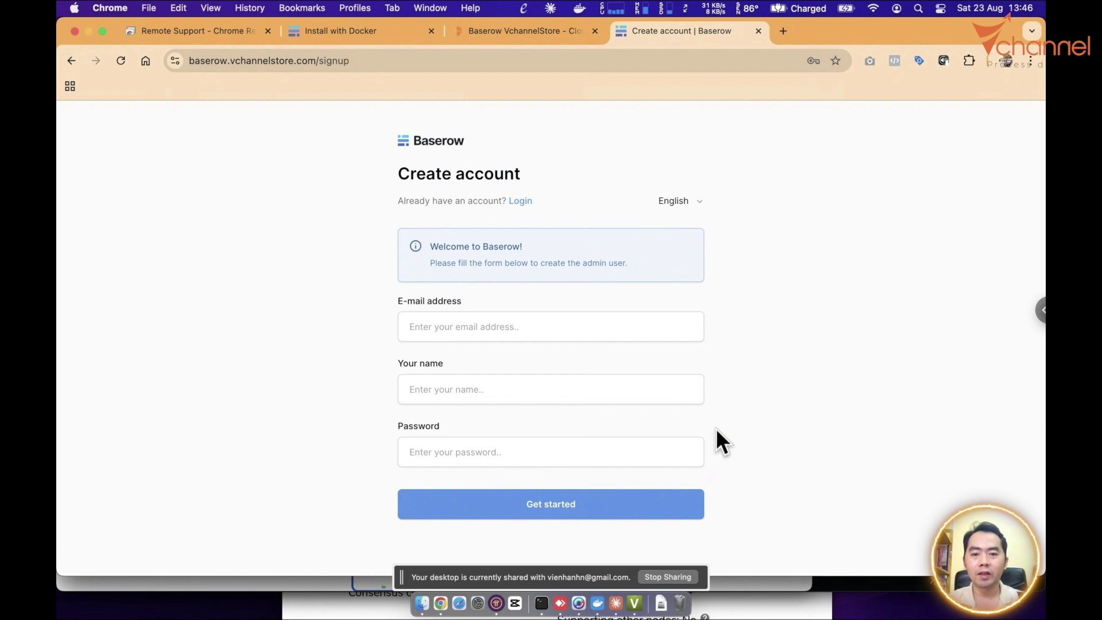
drag(722, 442, 422, 146)
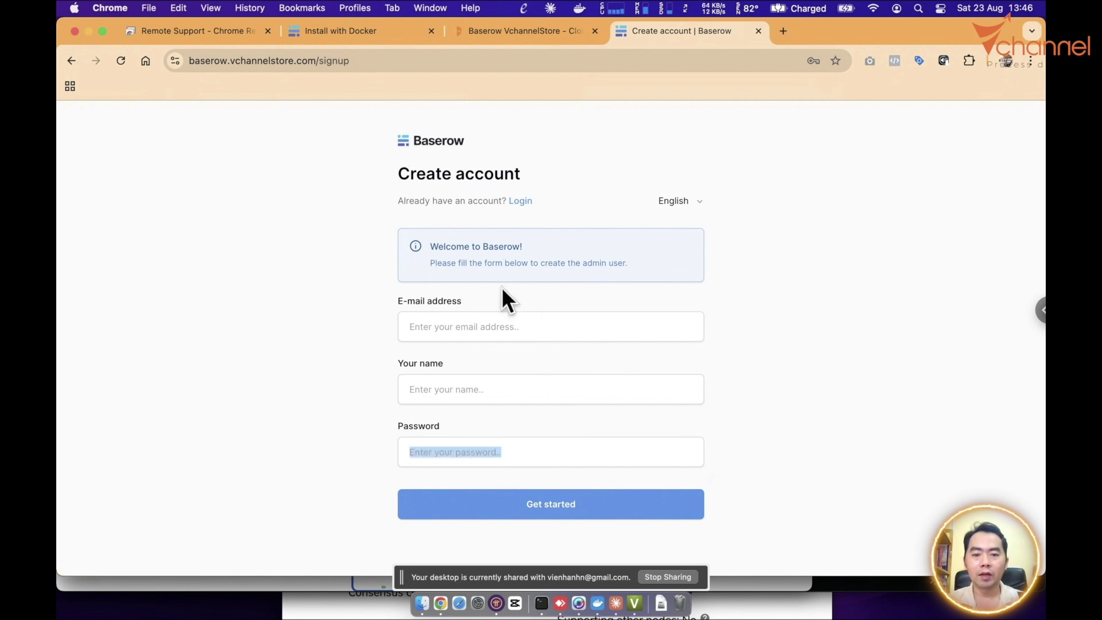
drag(401, 177, 800, 482)
click(779, 478)
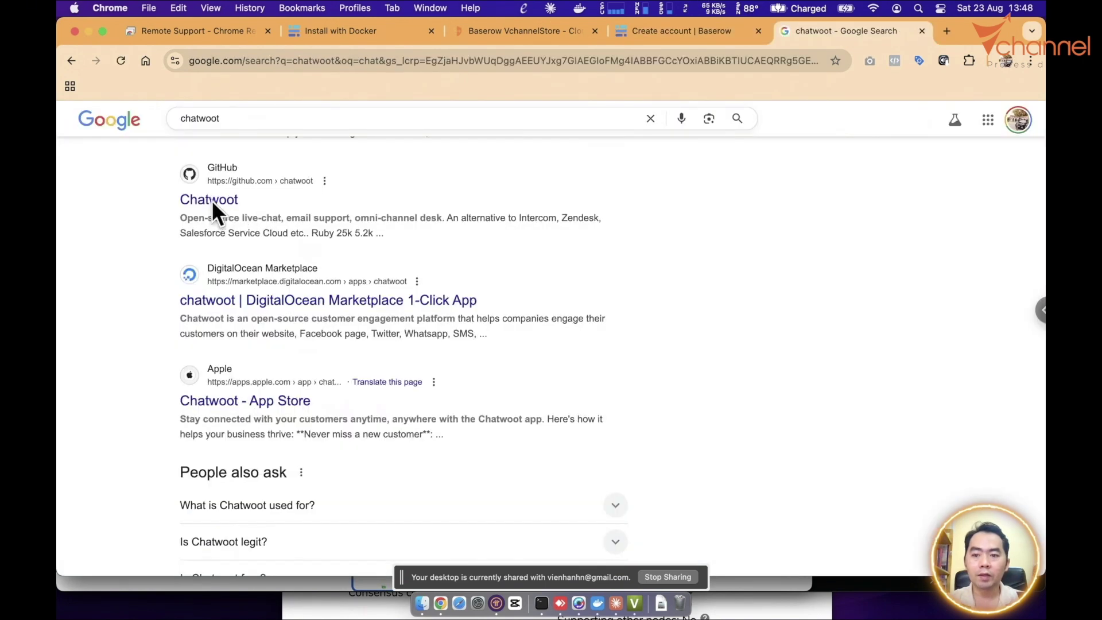
- Highlight the GitHub Chatwoot result title in the Google search for chatwoot
mouse_move(241, 200)
mouse_down()
mouse_move(183, 199)
mouse_move(180, 181)
mouse_up()
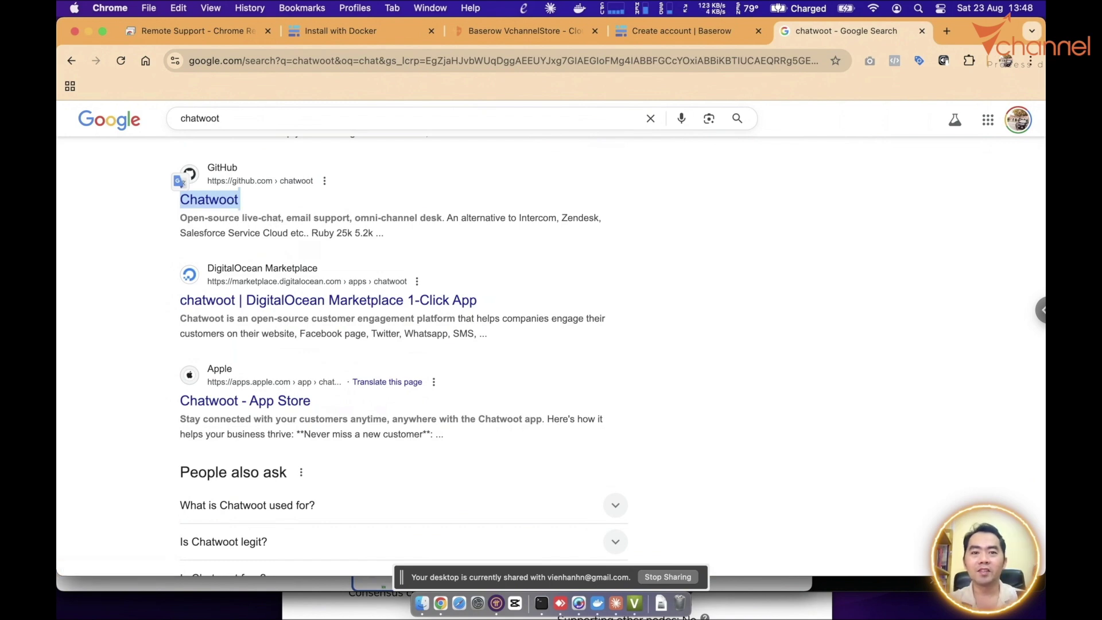